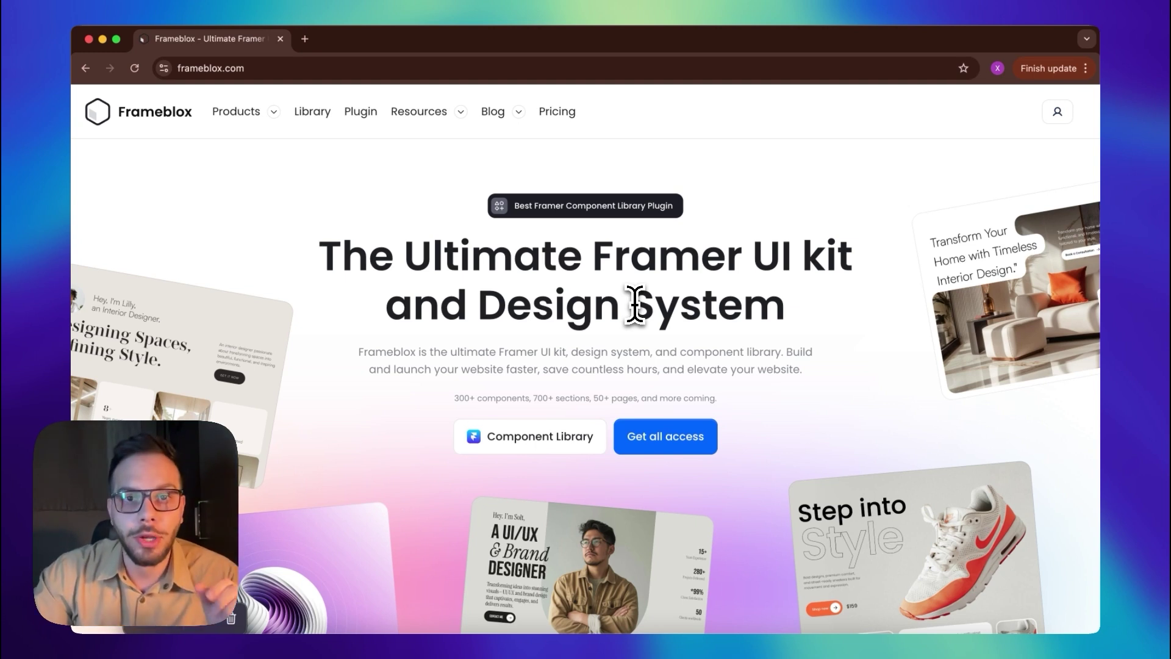
- Examine the home page's headline, sample designs, component library preview, library statistics and website demo
{"action": "left_click_drag", "start_coordinate": [369, 256], "coordinate": [530, 253]}
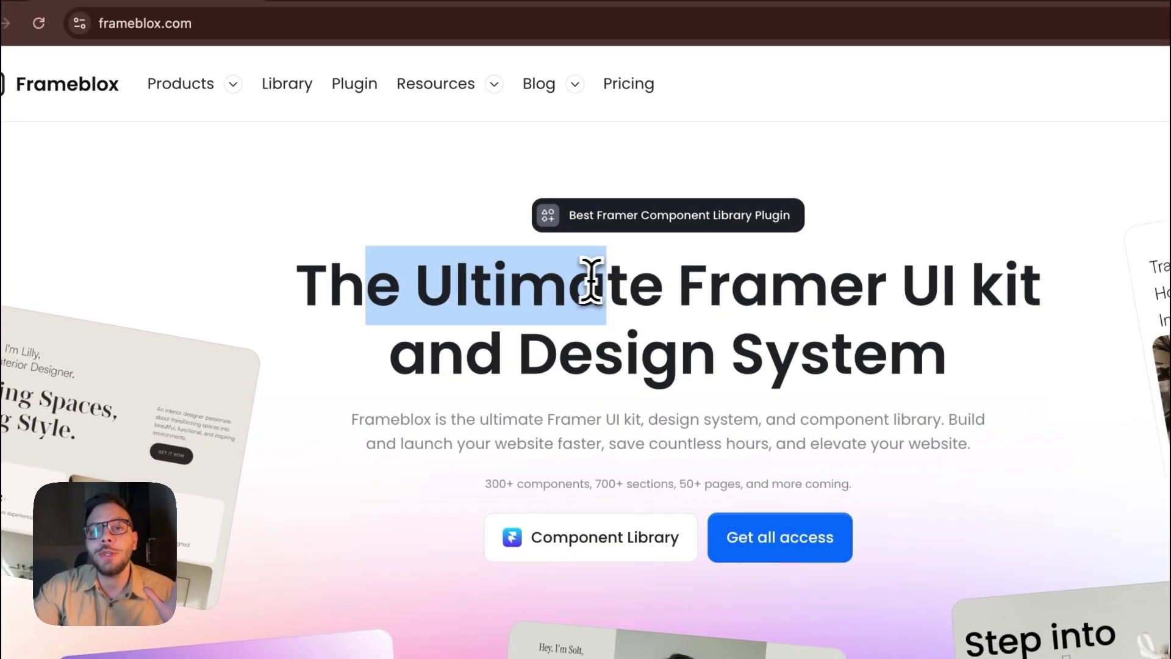
{"action": "left_click", "coordinate": [591, 280]}
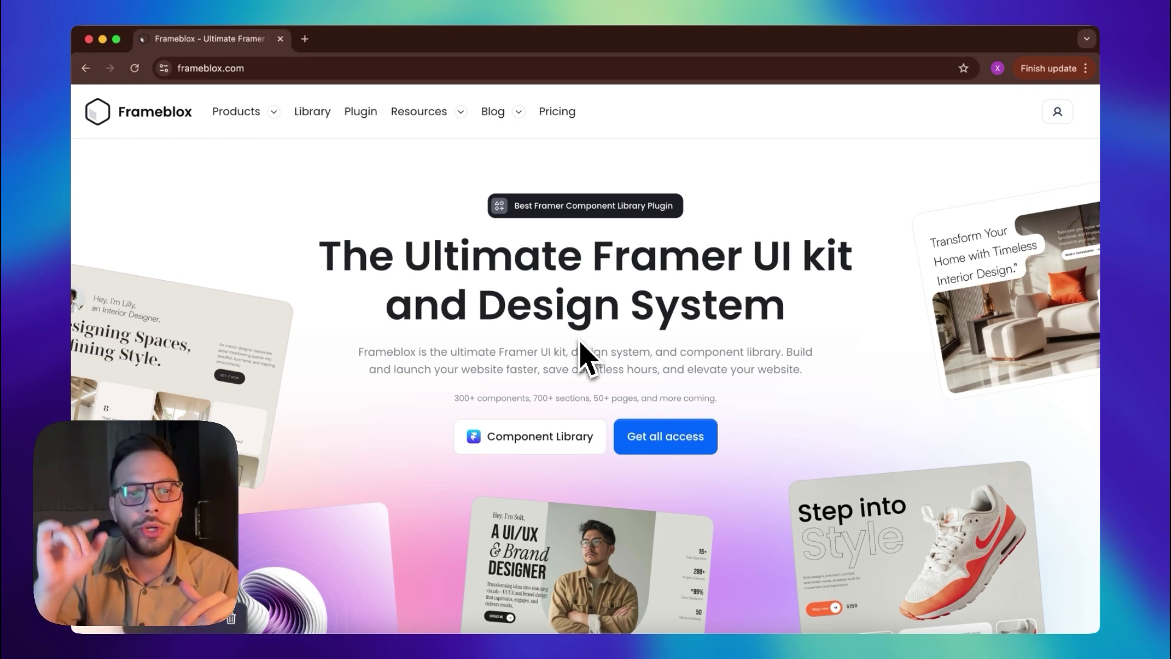
{"action": "scroll", "coordinate": [591, 348], "scroll_direction": "down", "scroll_amount": 5}
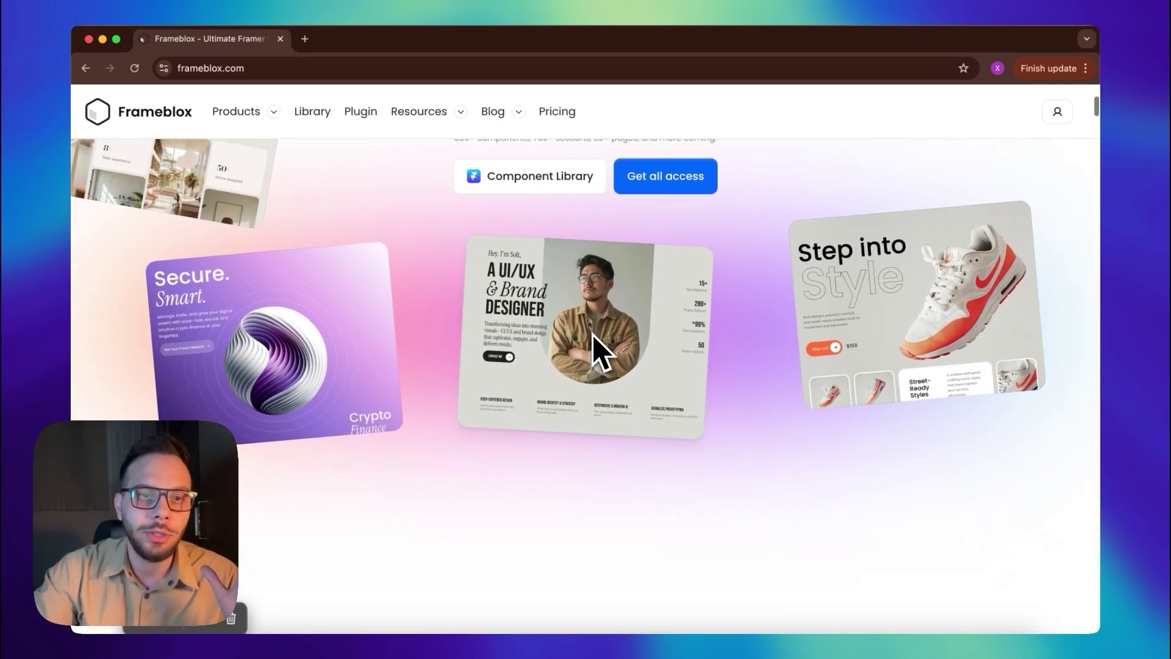
{"action": "scroll", "coordinate": [588, 348], "scroll_direction": "up", "scroll_amount": 1}
{"action": "scroll", "coordinate": [889, 300], "scroll_direction": "up", "scroll_amount": 1}
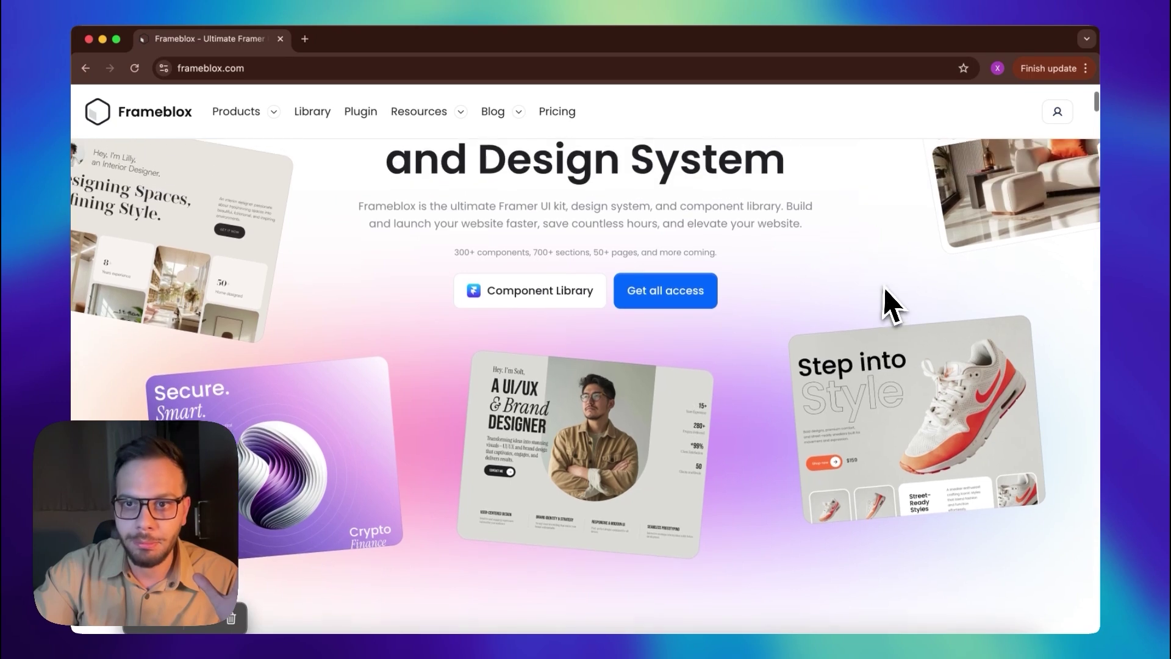
{"action": "scroll", "coordinate": [457, 371], "scroll_direction": "down", "scroll_amount": 3}
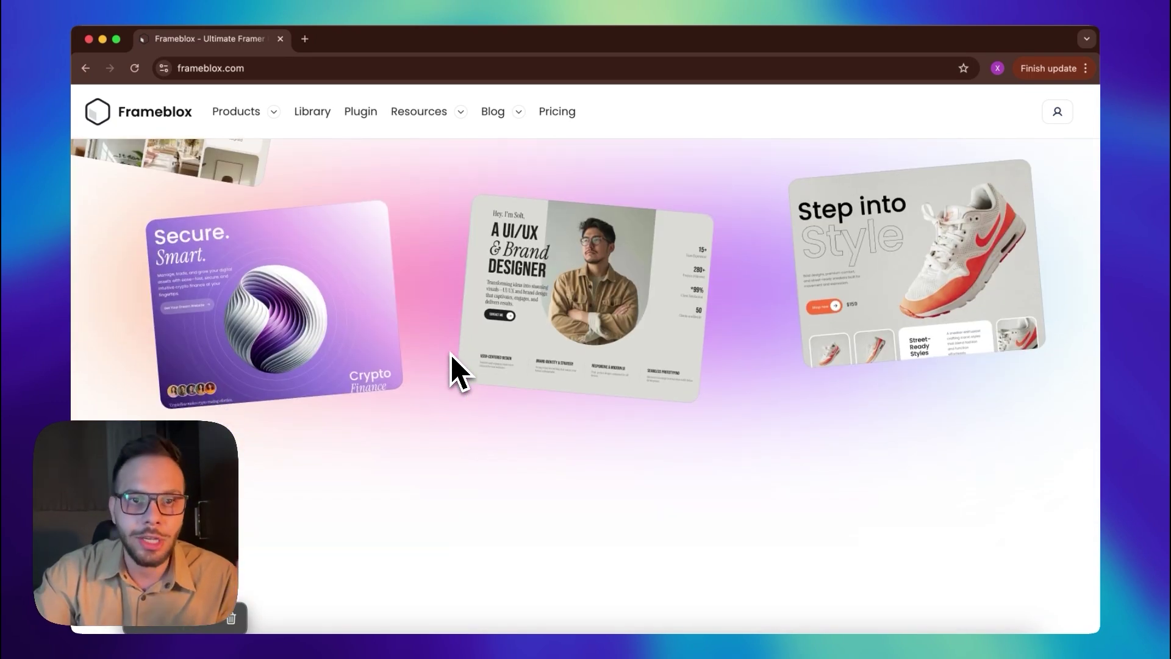
{"action": "scroll", "coordinate": [456, 371], "scroll_direction": "down", "scroll_amount": 5}
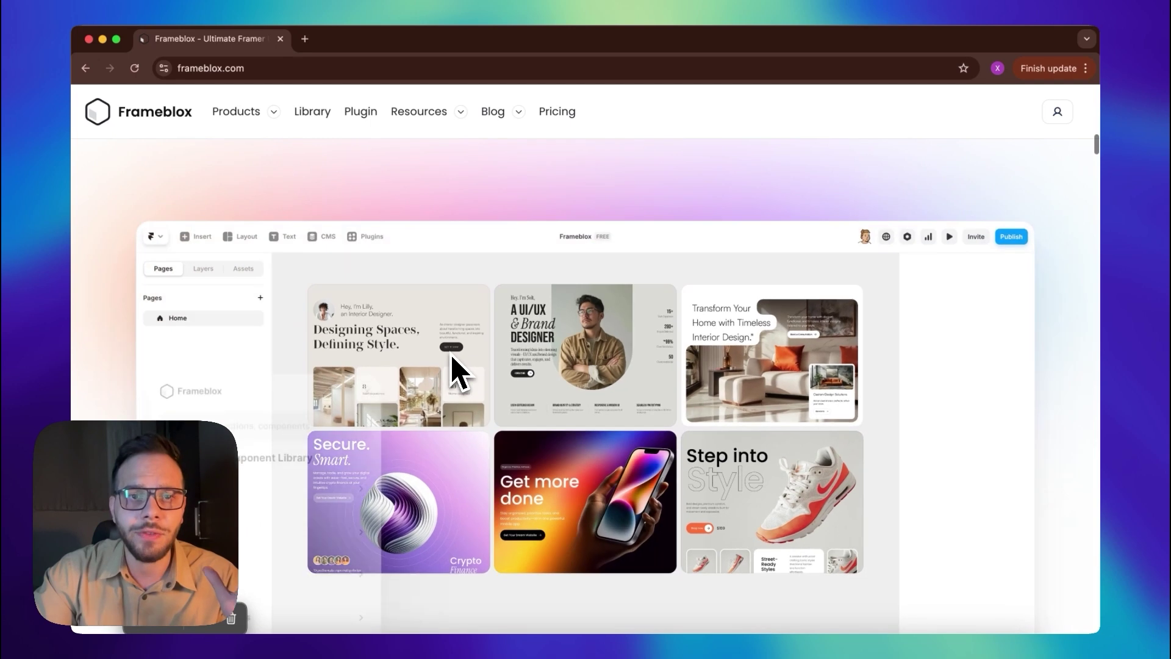
{"action": "scroll", "coordinate": [452, 357], "scroll_direction": "down", "scroll_amount": 5}
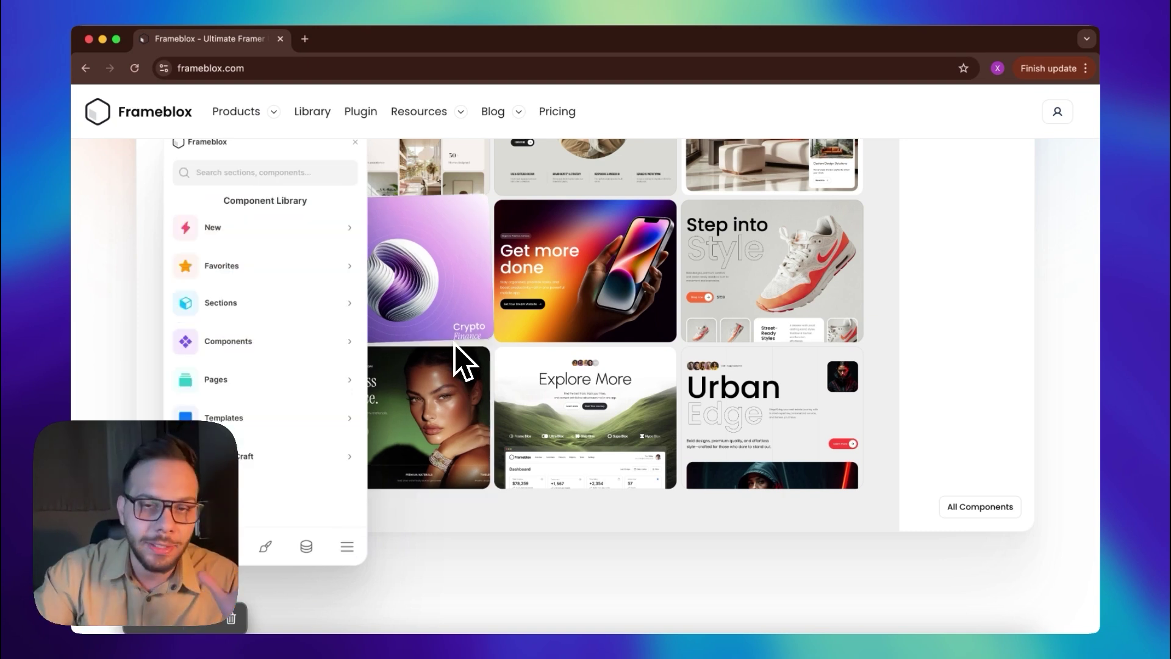
{"action": "scroll", "coordinate": [517, 348], "scroll_direction": "down", "scroll_amount": 10}
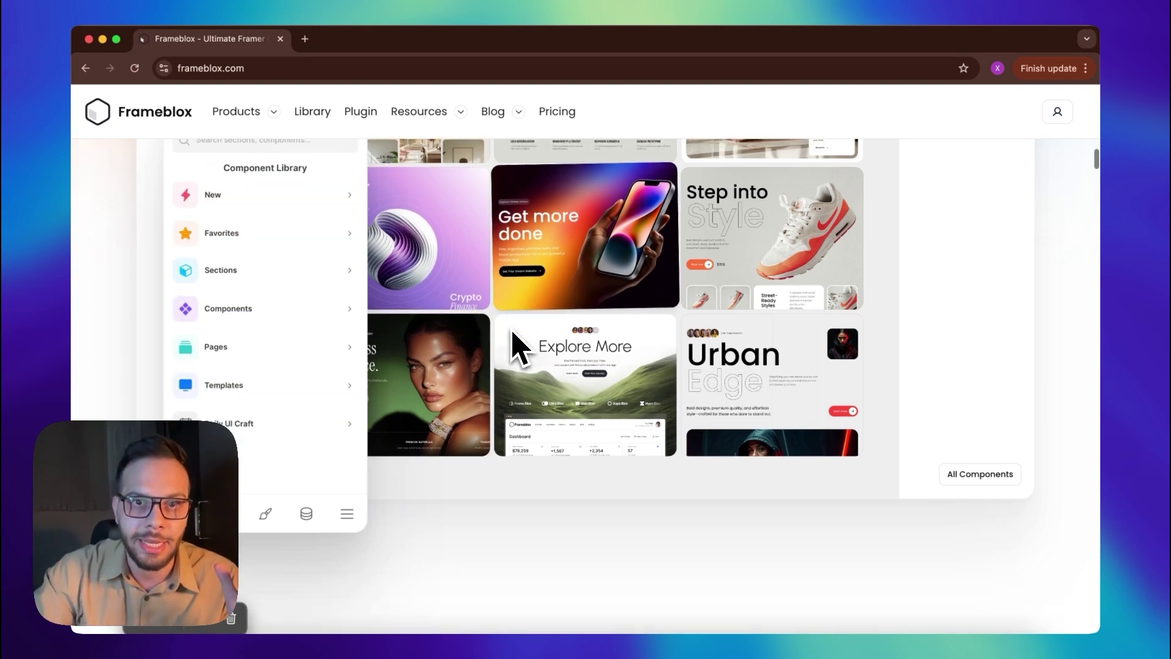
{"action": "scroll", "coordinate": [517, 348], "scroll_direction": "up", "scroll_amount": 1}
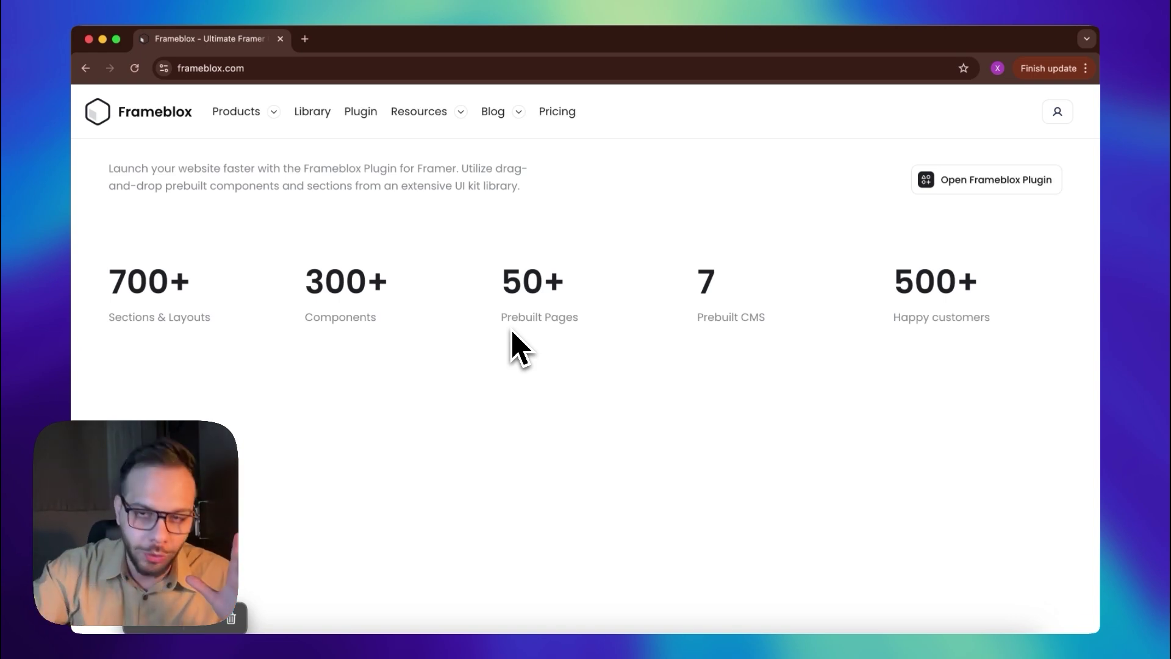
{"action": "scroll", "coordinate": [512, 333], "scroll_direction": "down", "scroll_amount": 15}
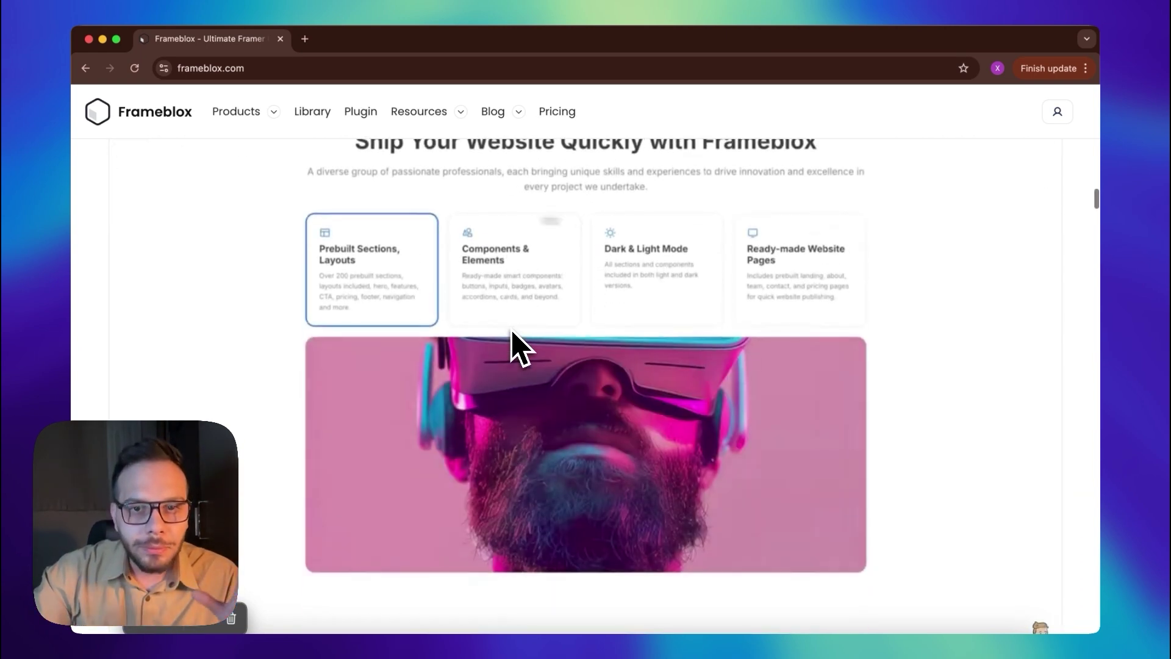
{"action": "scroll", "coordinate": [511, 336], "scroll_direction": "down", "scroll_amount": 10}
{"action": "scroll", "coordinate": [509, 340], "scroll_direction": "up", "scroll_amount": 15}
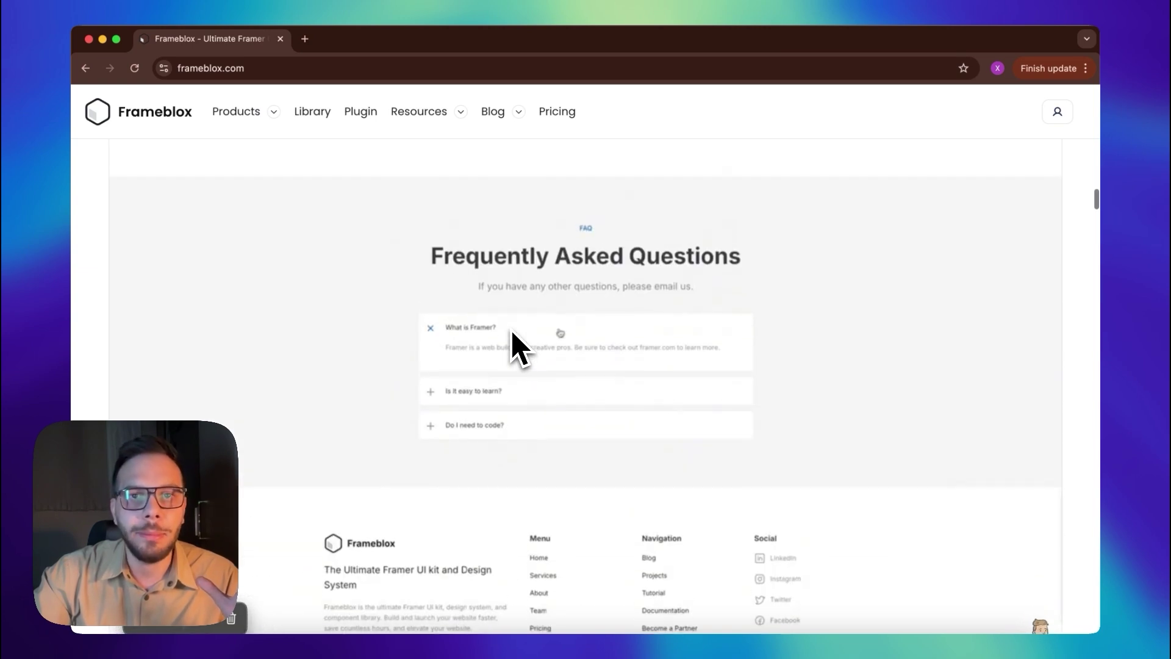
- Open the pricing page and review the features included in the Pro and Premium plans
{"action": "left_click", "coordinate": [556, 113]}
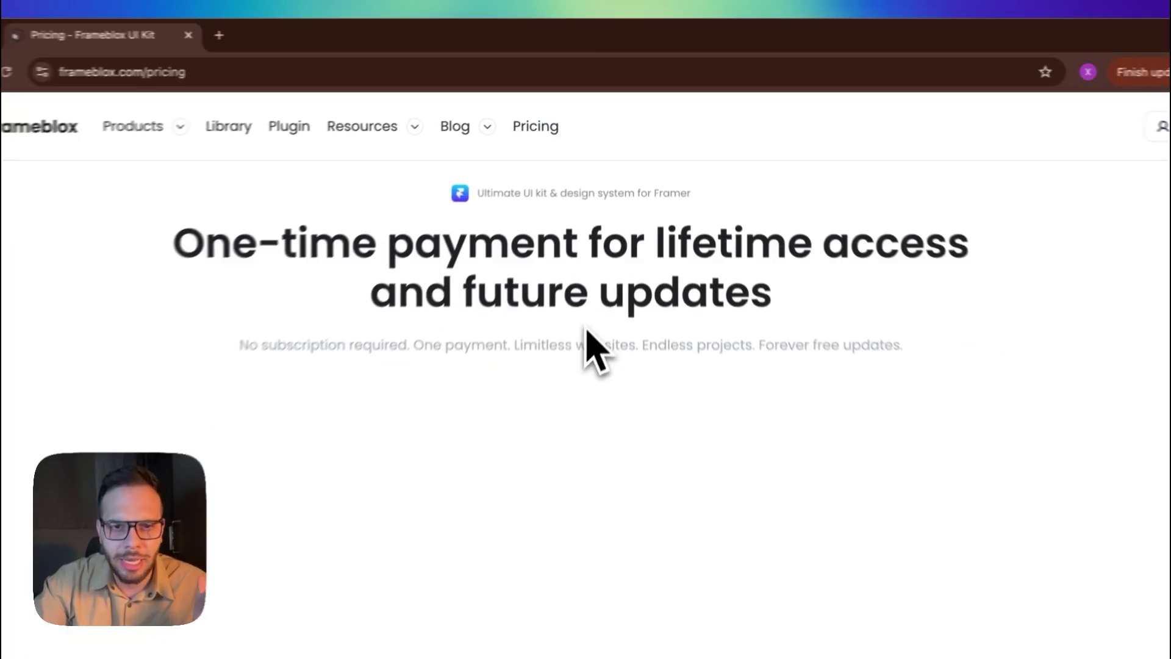
{"action": "scroll", "coordinate": [594, 342], "scroll_direction": "down", "scroll_amount": 3}
{"action": "scroll", "coordinate": [601, 293], "scroll_direction": "down", "scroll_amount": 3}
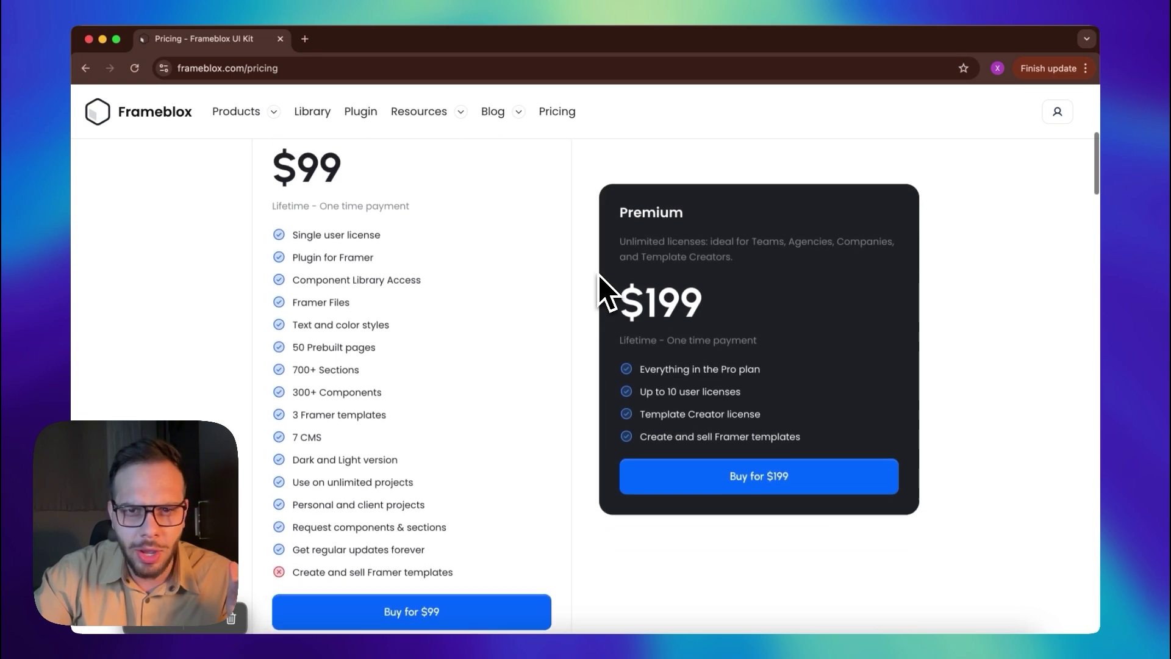
{"action": "scroll", "coordinate": [600, 293], "scroll_direction": "up", "scroll_amount": 2}
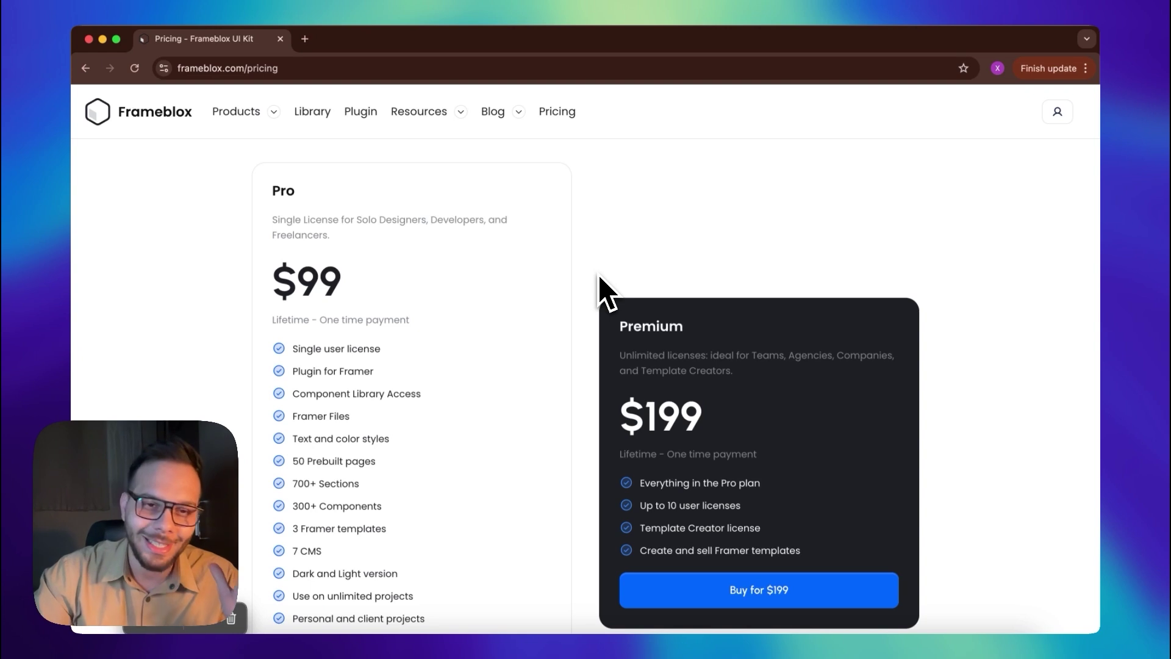
{"action": "scroll", "coordinate": [601, 293], "scroll_direction": "down", "scroll_amount": 3}
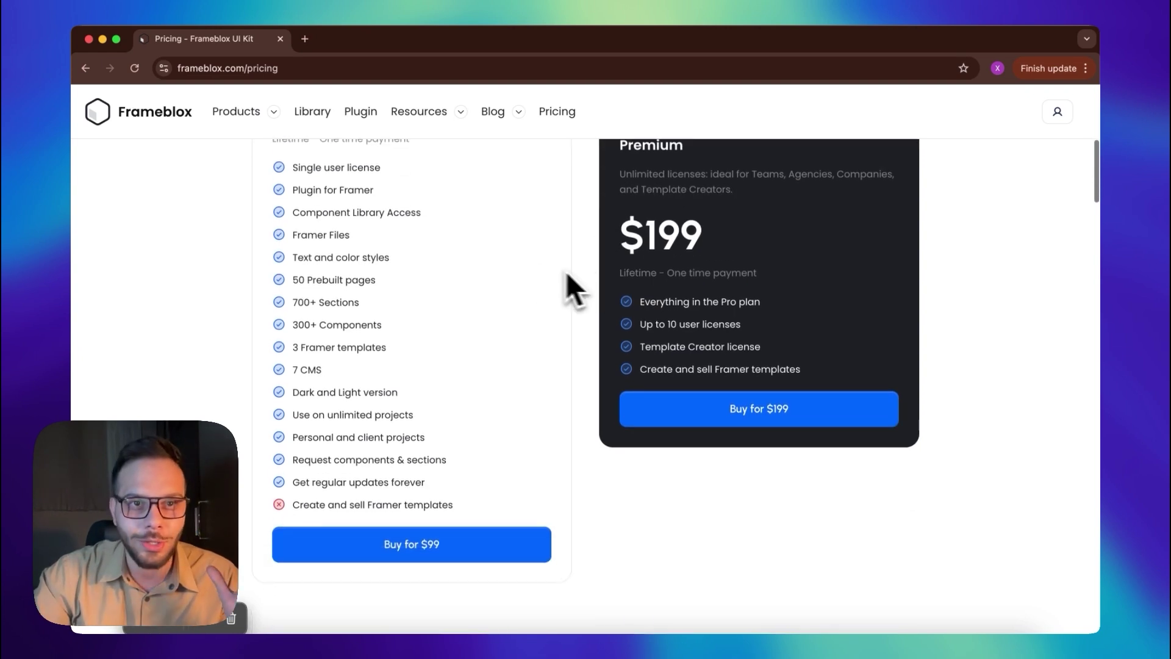
{"action": "left_click_drag", "start_coordinate": [291, 167], "coordinate": [443, 505]}
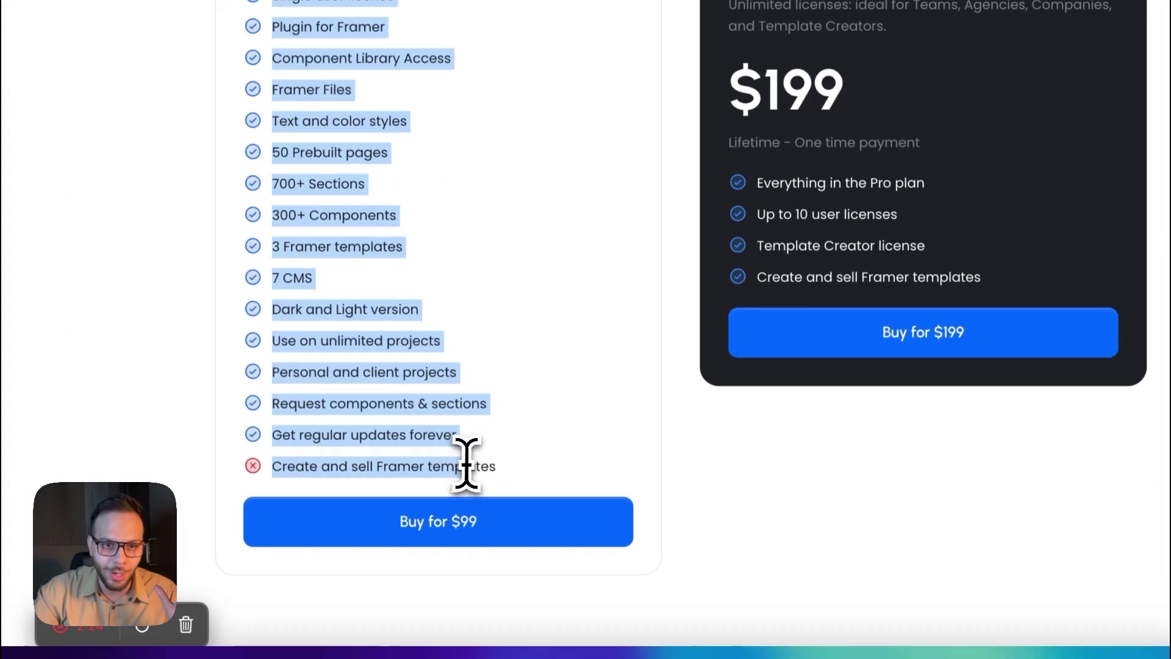
{"action": "left_click", "coordinate": [483, 465]}
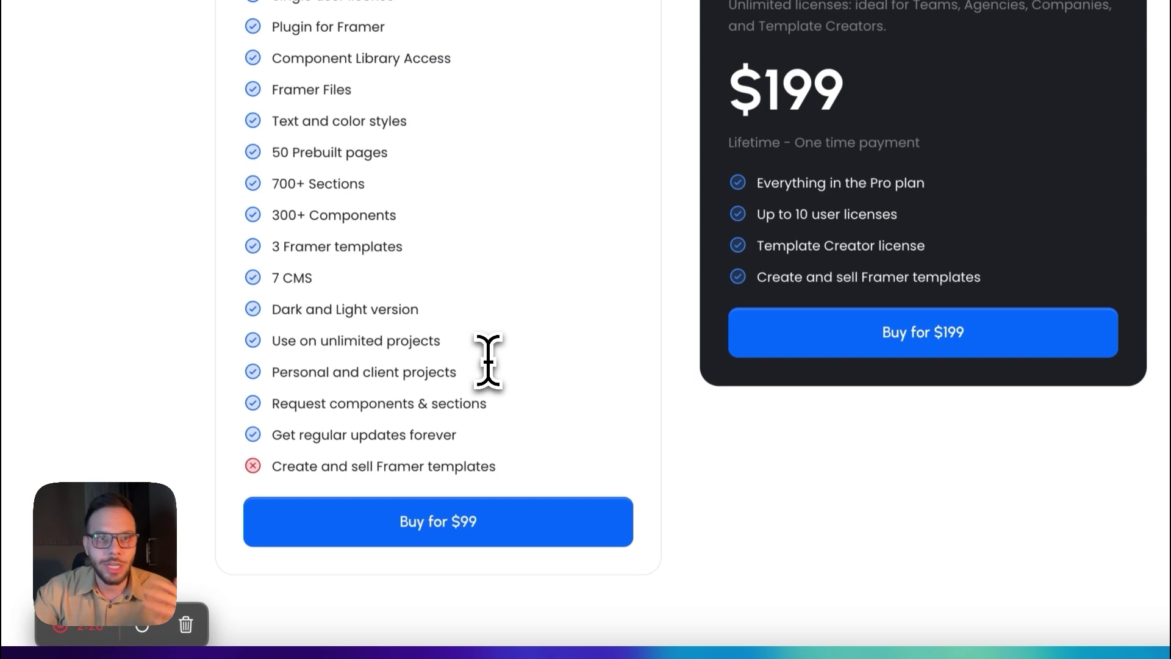
{"action": "scroll", "coordinate": [488, 361], "scroll_direction": "up", "scroll_amount": 5}
{"action": "scroll", "coordinate": [481, 366], "scroll_direction": "down", "scroll_amount": 2}
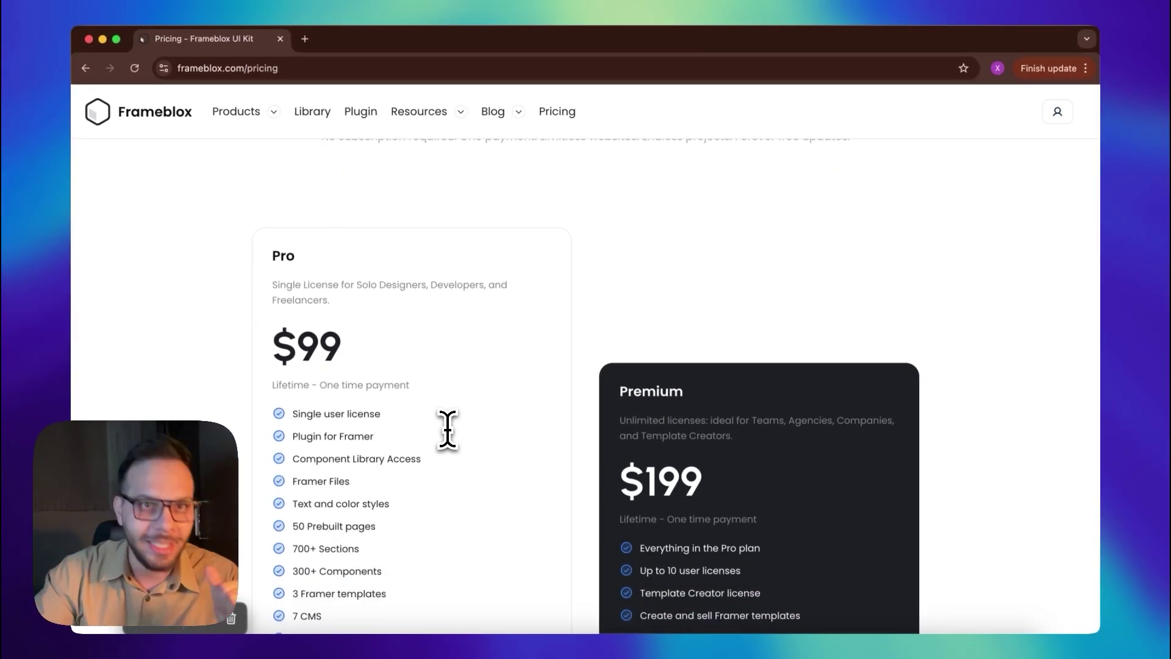
- Open the Components product page and browse the base component categories, such as Button, Tab, Banner and Accordion
{"action": "mouse_move", "coordinate": [247, 117]}
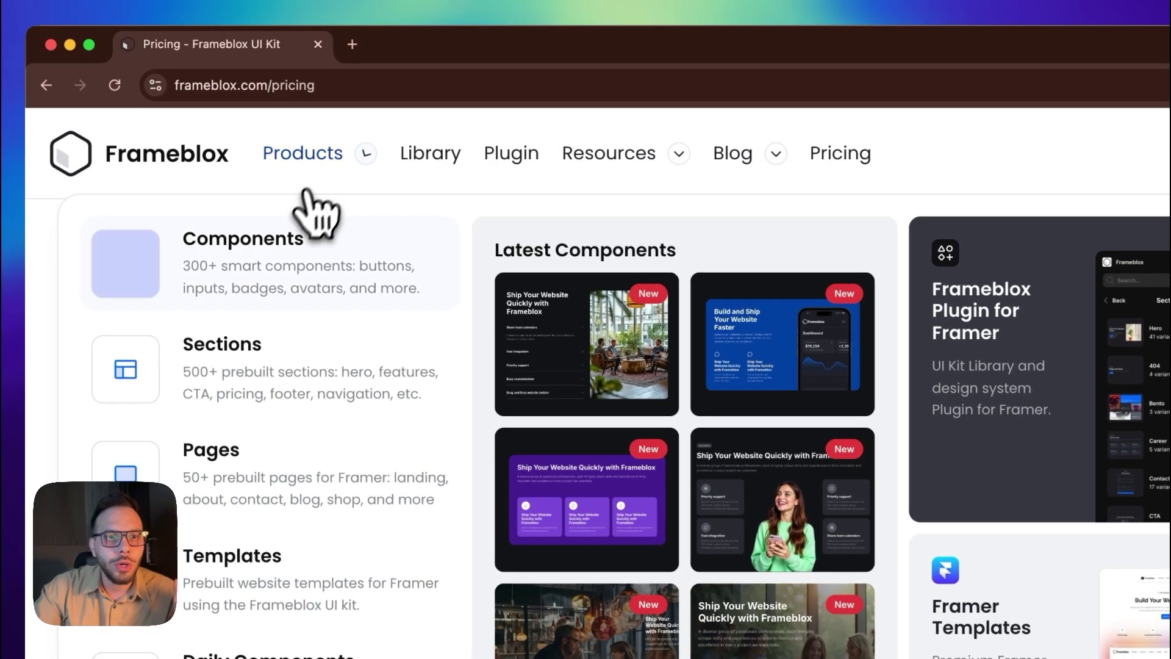
{"action": "left_click", "coordinate": [283, 275]}
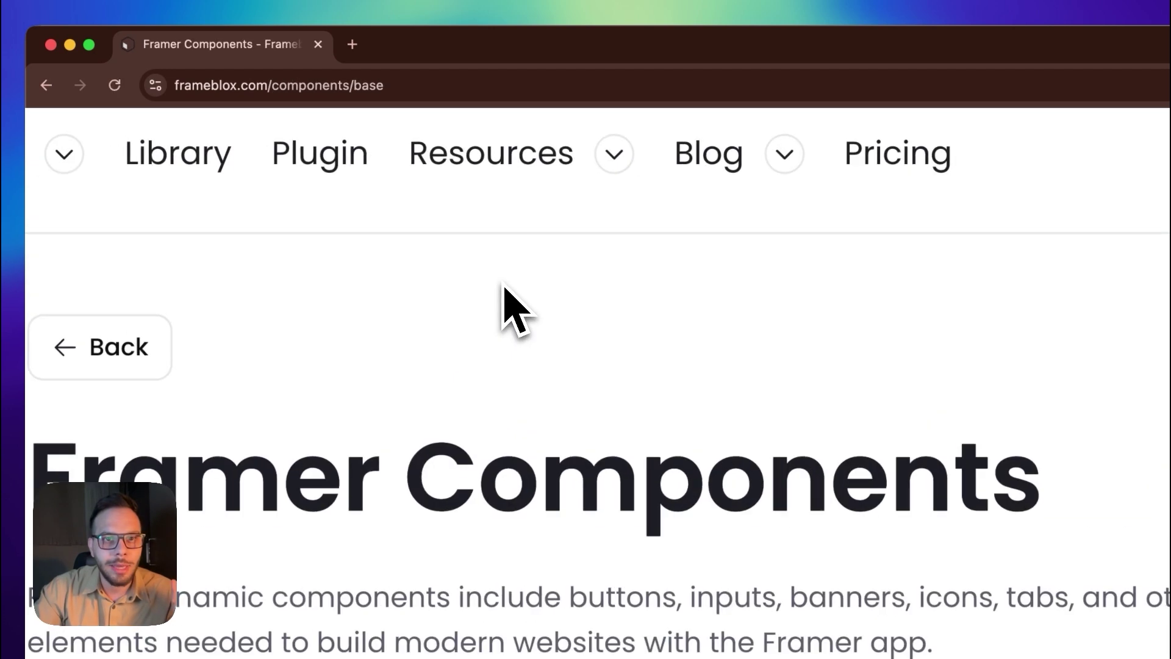
{"action": "scroll", "coordinate": [510, 308], "scroll_direction": "down", "scroll_amount": 5}
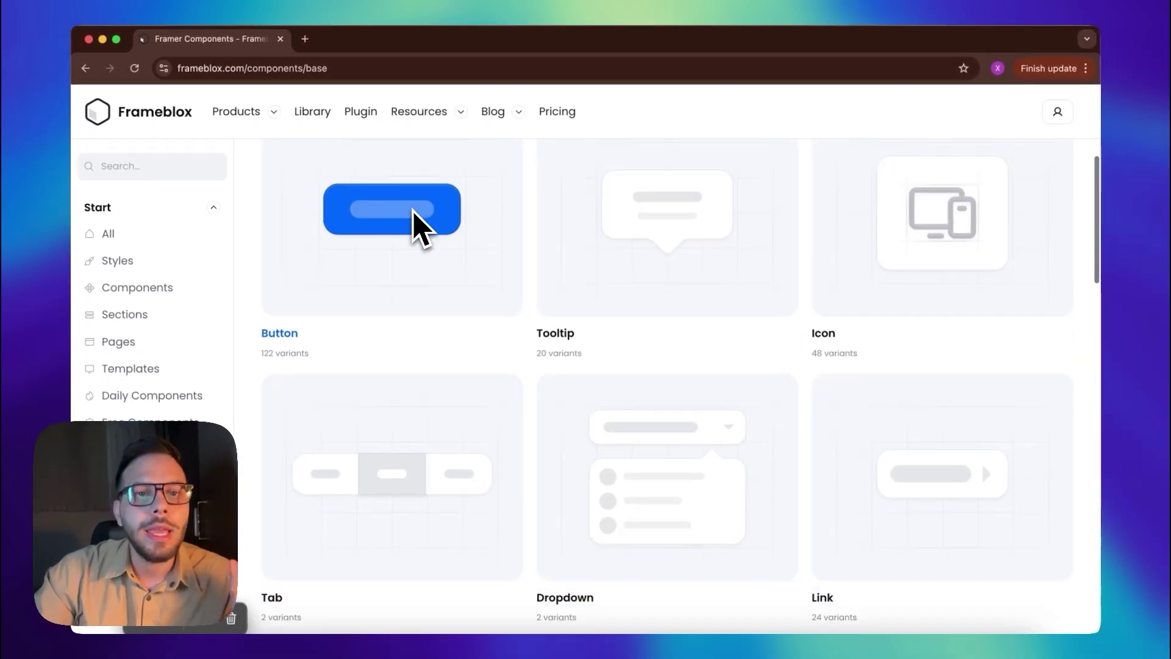
{"action": "scroll", "coordinate": [413, 211], "scroll_direction": "down", "scroll_amount": 7}
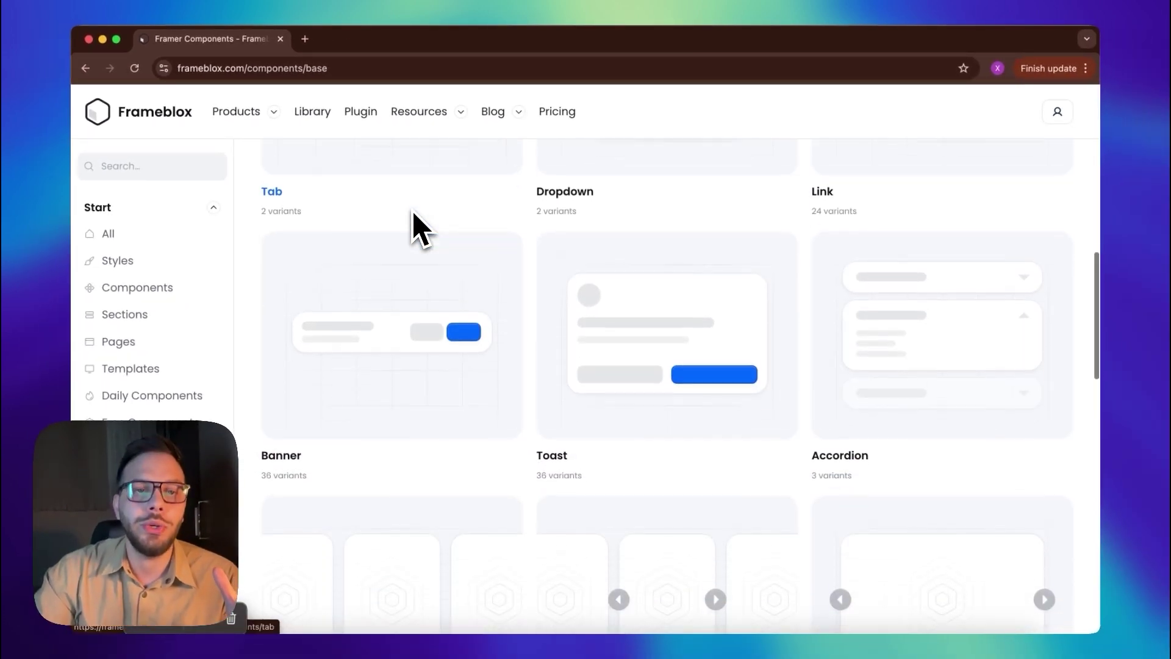
{"action": "scroll", "coordinate": [421, 229], "scroll_direction": "down", "scroll_amount": 2}
{"action": "scroll", "coordinate": [420, 229], "scroll_direction": "down", "scroll_amount": 1}
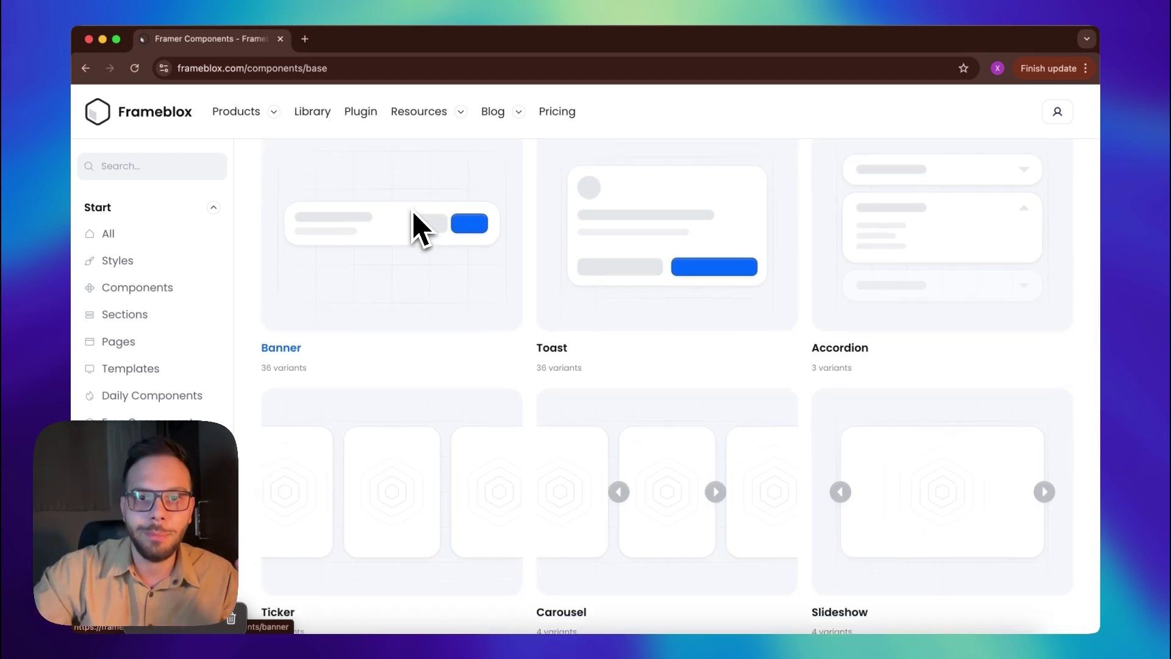
{"action": "scroll", "coordinate": [819, 294], "scroll_direction": "up", "scroll_amount": 3}
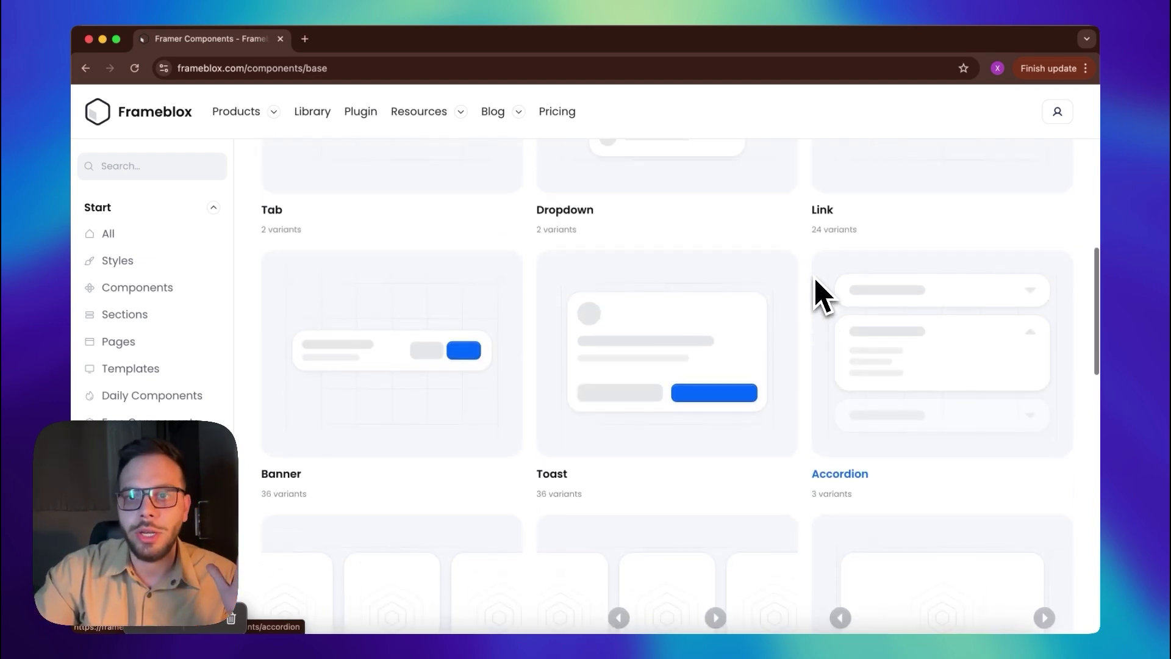
{"action": "scroll", "coordinate": [820, 294], "scroll_direction": "up", "scroll_amount": 3}
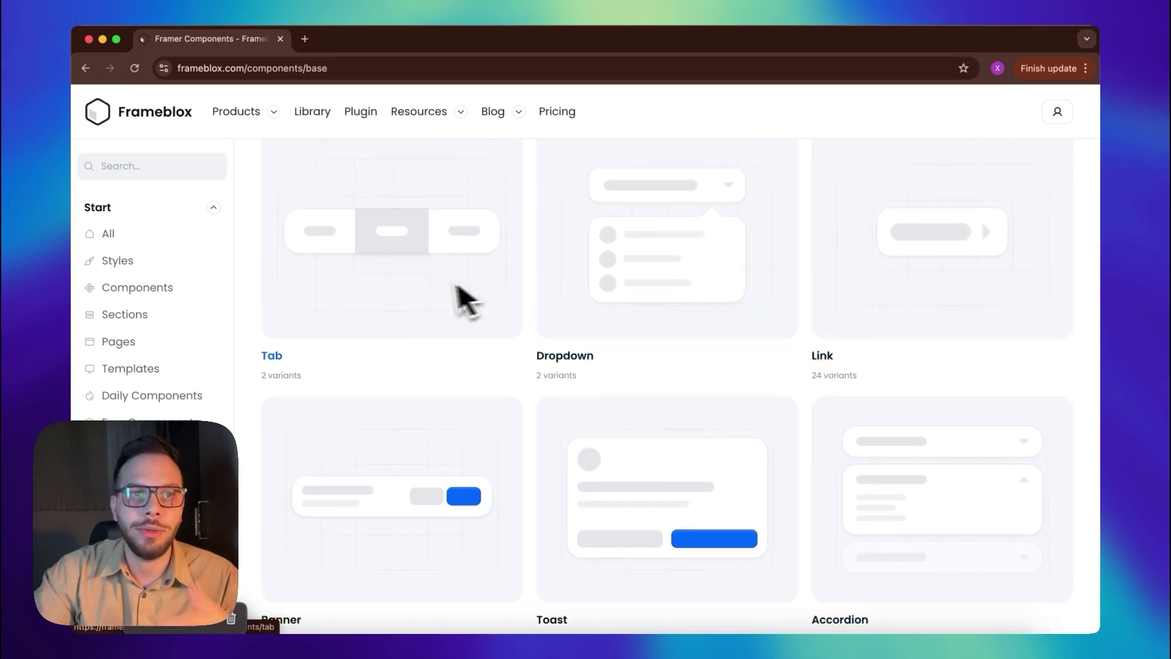
- Open the Daily Components resource page and browse its prebuilt hero sections
{"action": "mouse_move", "coordinate": [432, 113]}
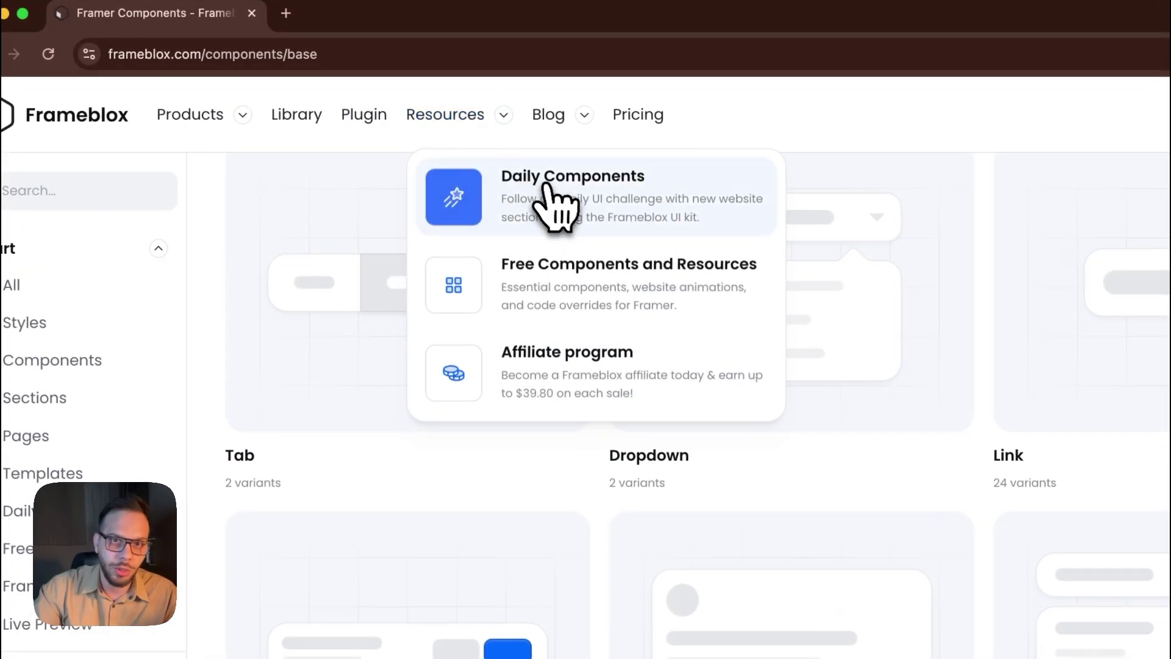
{"action": "left_click", "coordinate": [495, 167]}
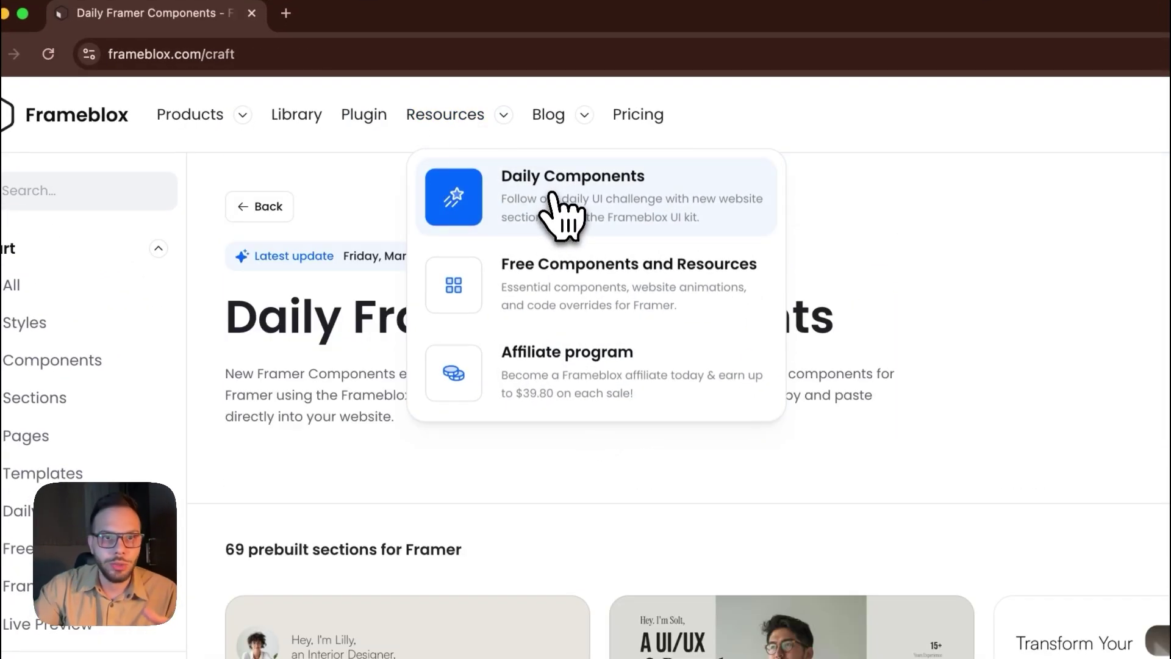
{"action": "scroll", "coordinate": [451, 421], "scroll_direction": "down", "scroll_amount": 3}
{"action": "scroll", "coordinate": [477, 427], "scroll_direction": "down", "scroll_amount": 10}
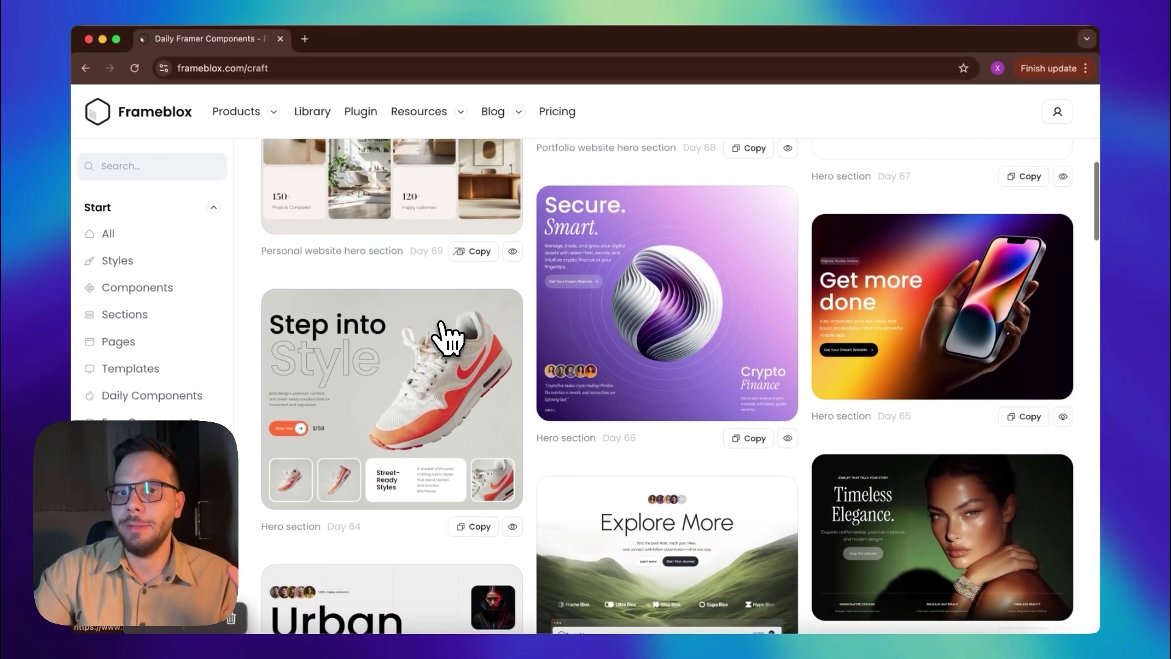
{"action": "scroll", "coordinate": [450, 337], "scroll_direction": "down", "scroll_amount": 5}
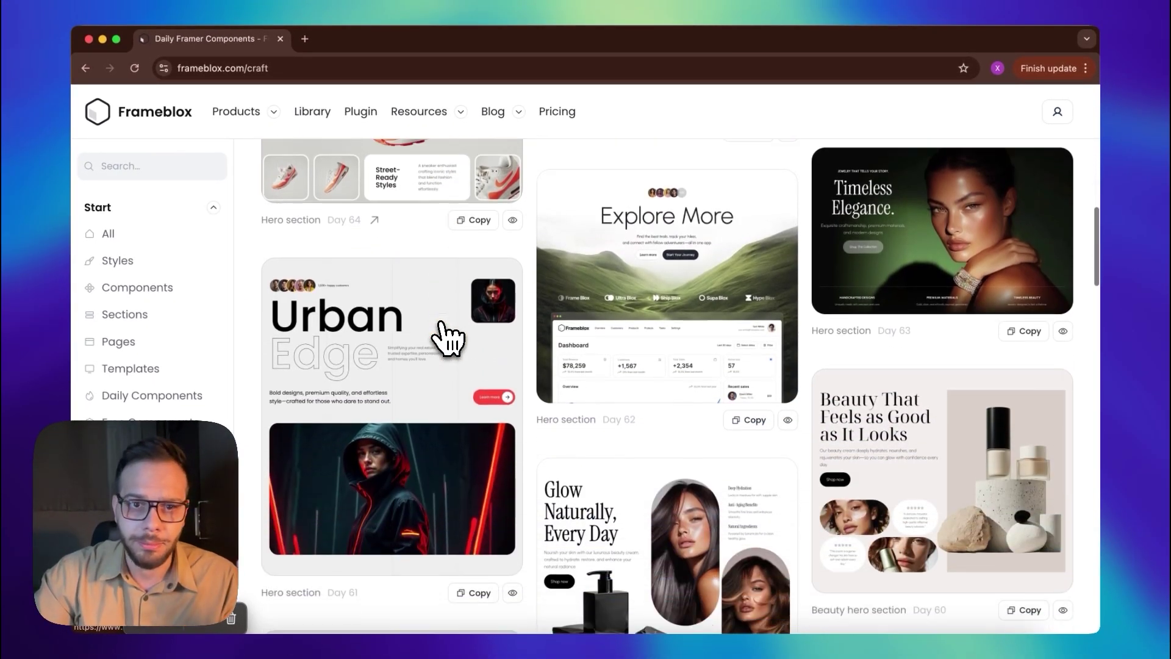
{"action": "scroll", "coordinate": [448, 335], "scroll_direction": "down", "scroll_amount": 6}
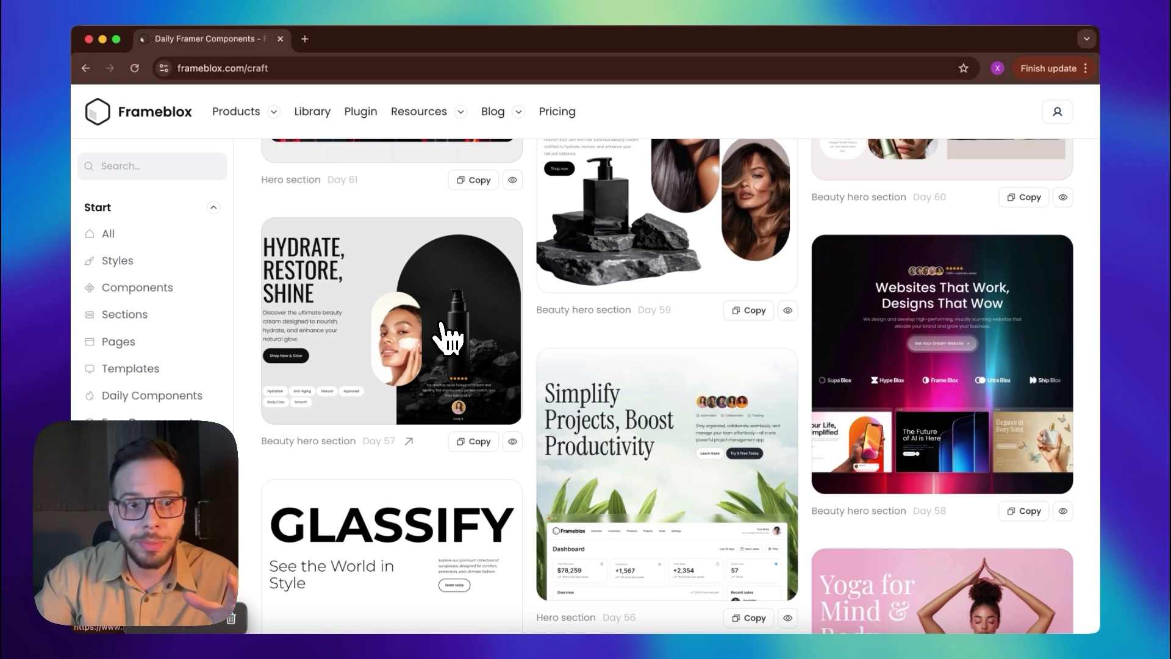
{"action": "scroll", "coordinate": [449, 335], "scroll_direction": "down", "scroll_amount": 3}
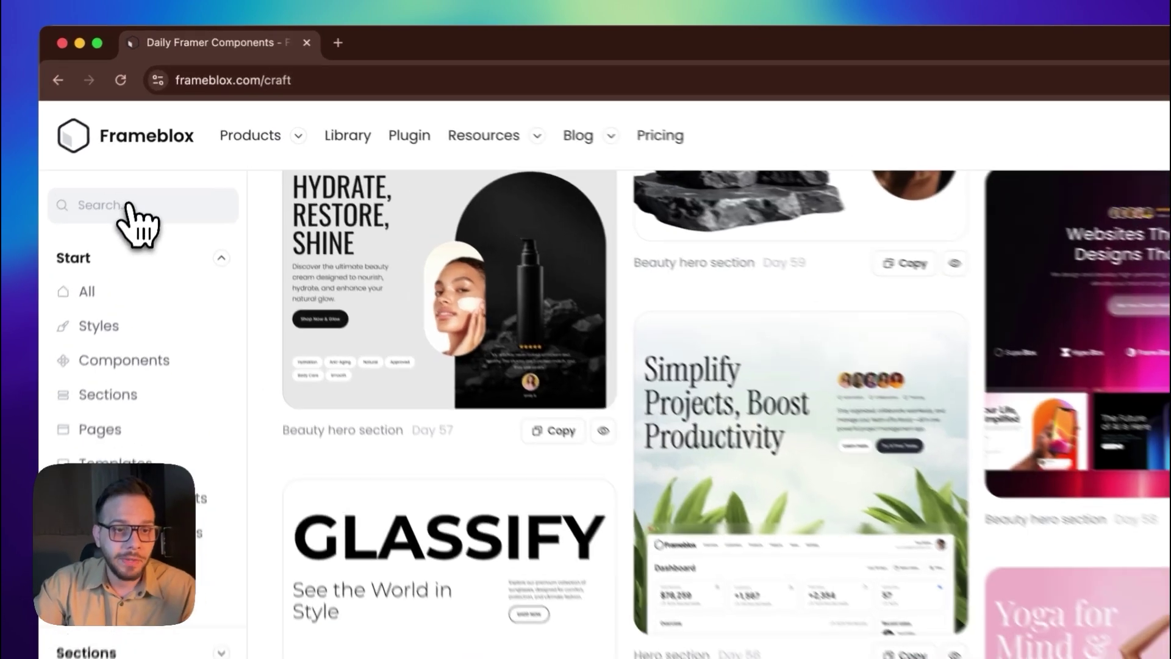
- Search the site for "ecommerce", open the Framer Shop Components result and browse the shop hero and shop sections
{"action": "left_click", "coordinate": [129, 207]}
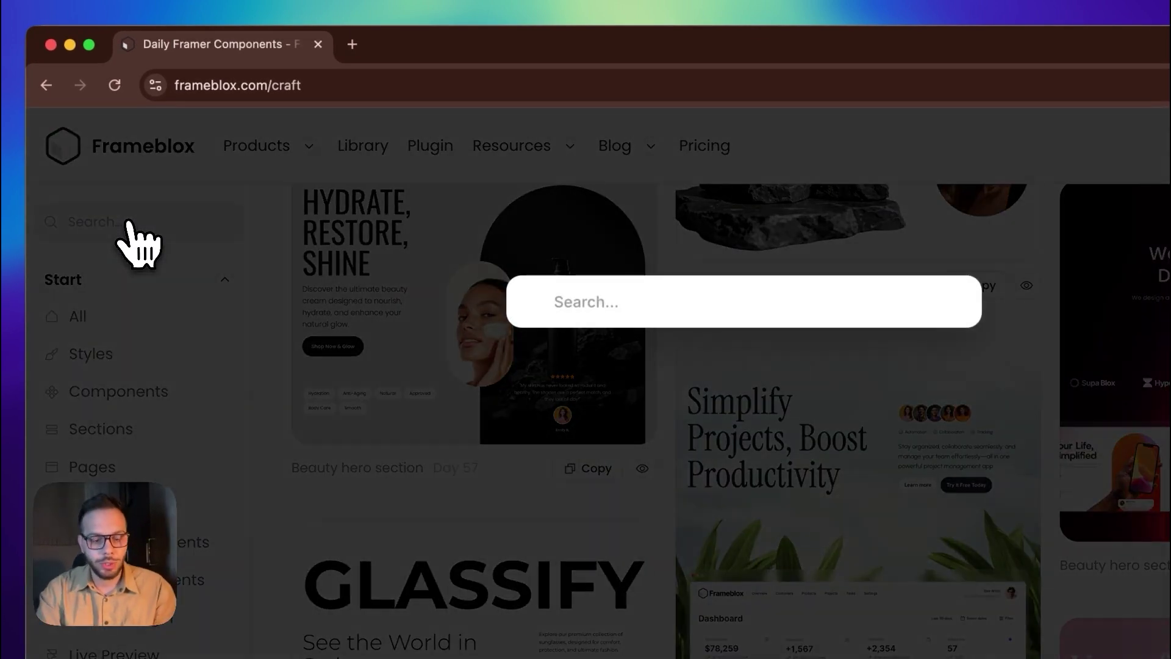
{"action": "type", "text": "ecommerce"}
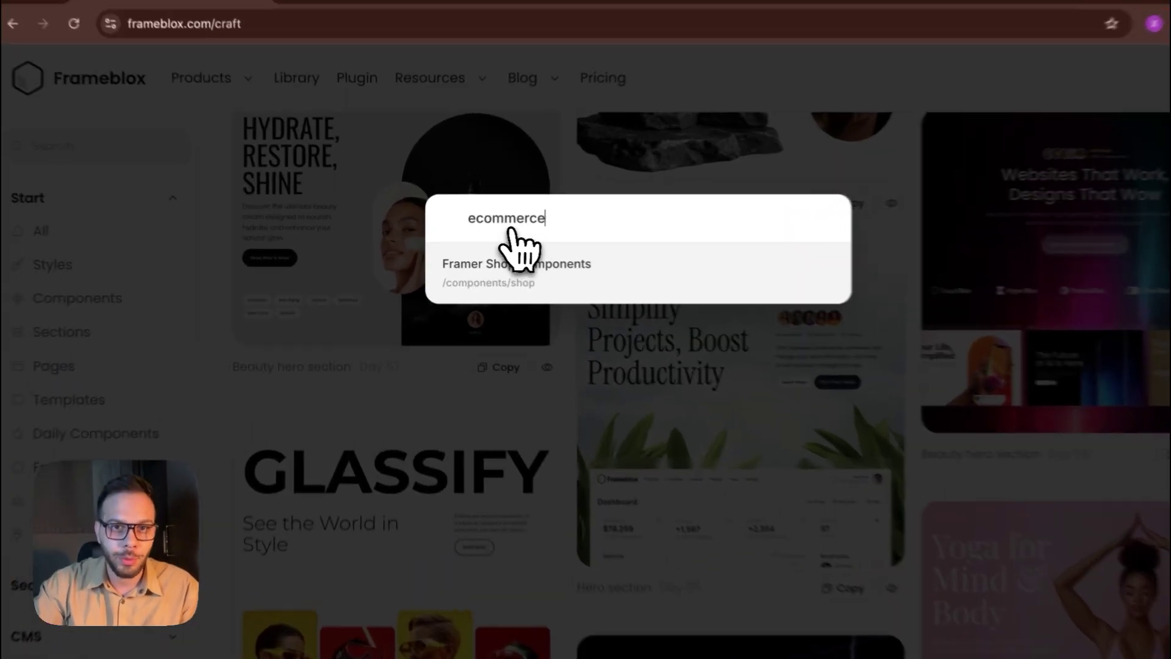
{"action": "left_click", "coordinate": [485, 261]}
{"action": "scroll", "coordinate": [695, 348], "scroll_direction": "down", "scroll_amount": 10}
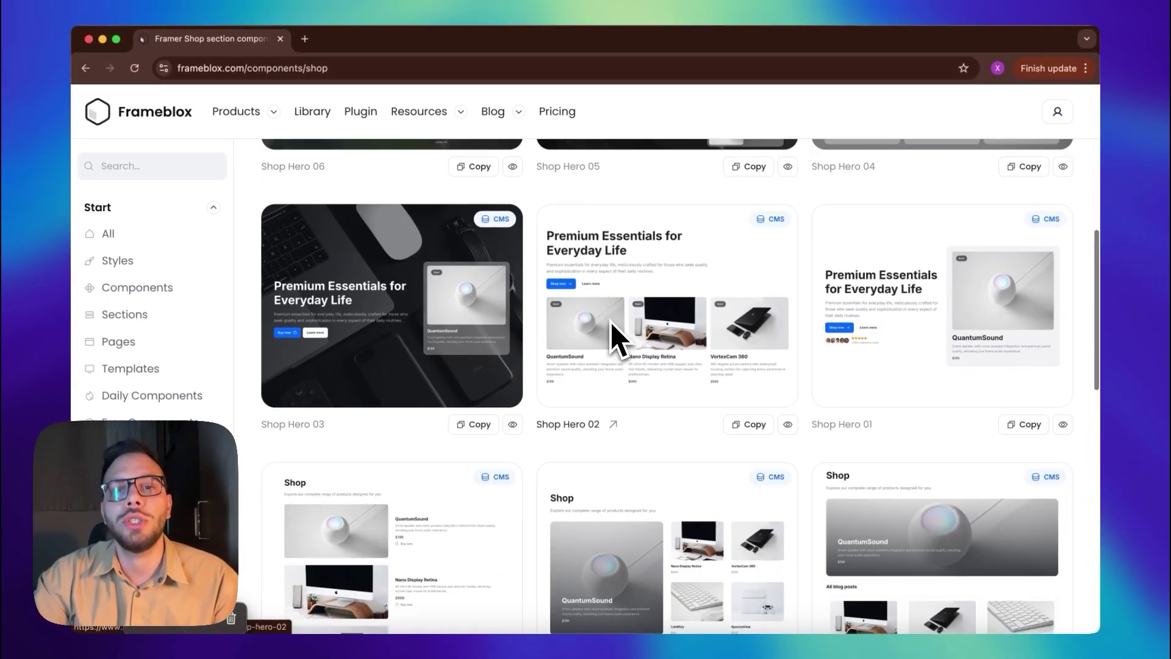
{"action": "scroll", "coordinate": [616, 330], "scroll_direction": "down", "scroll_amount": 1}
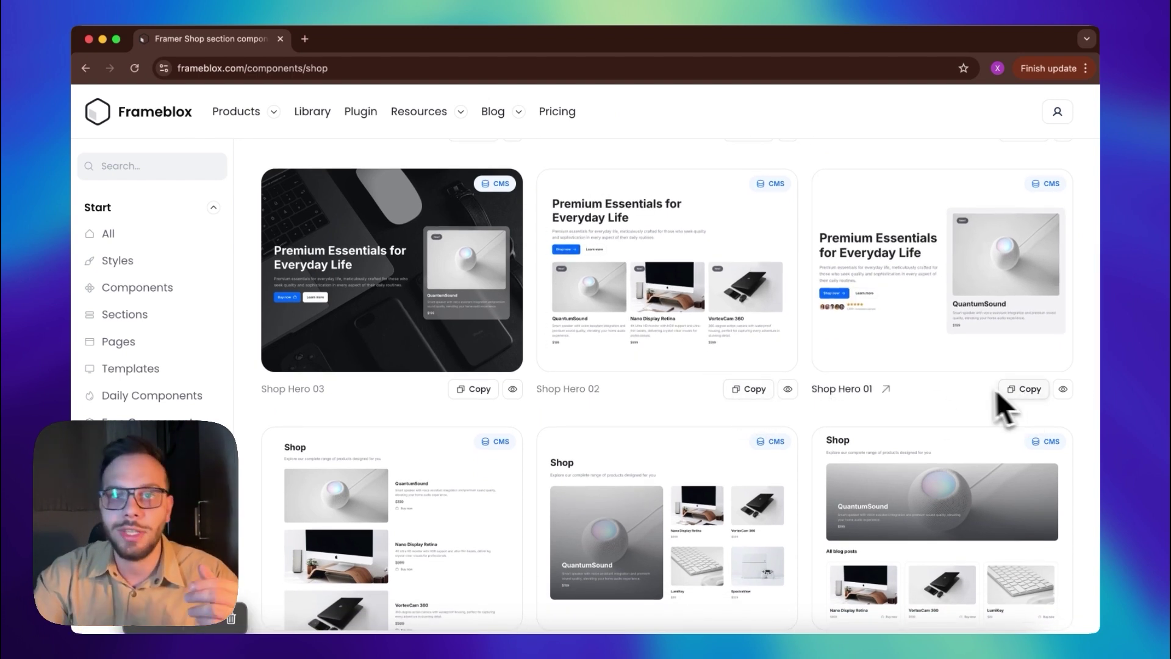
- Switch the shop components from sections to page templates and browse the prebuilt Framer shop pages
{"action": "scroll", "coordinate": [793, 403], "scroll_direction": "up", "scroll_amount": 8}
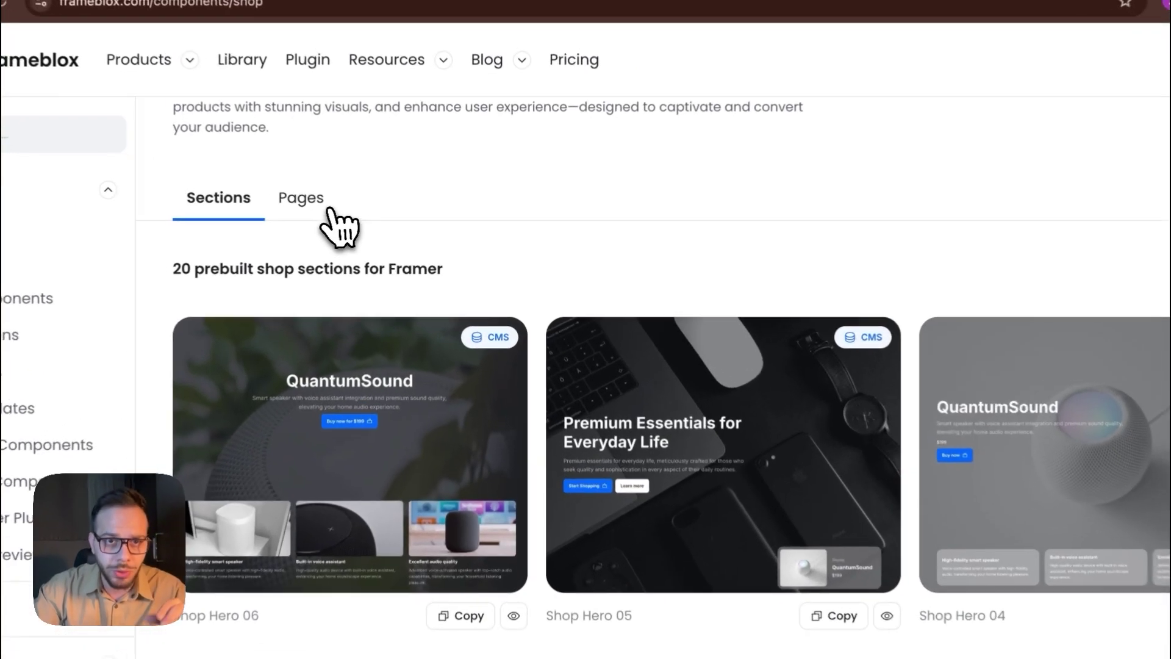
{"action": "left_click", "coordinate": [357, 212]}
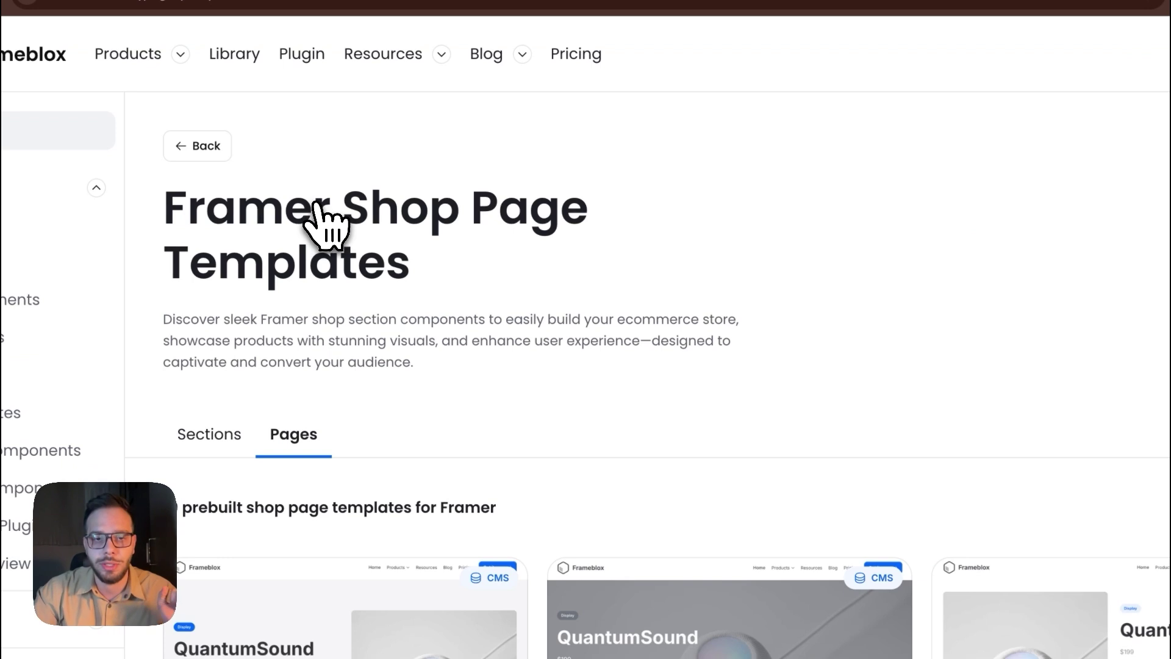
{"action": "scroll", "coordinate": [466, 354], "scroll_direction": "down", "scroll_amount": 6}
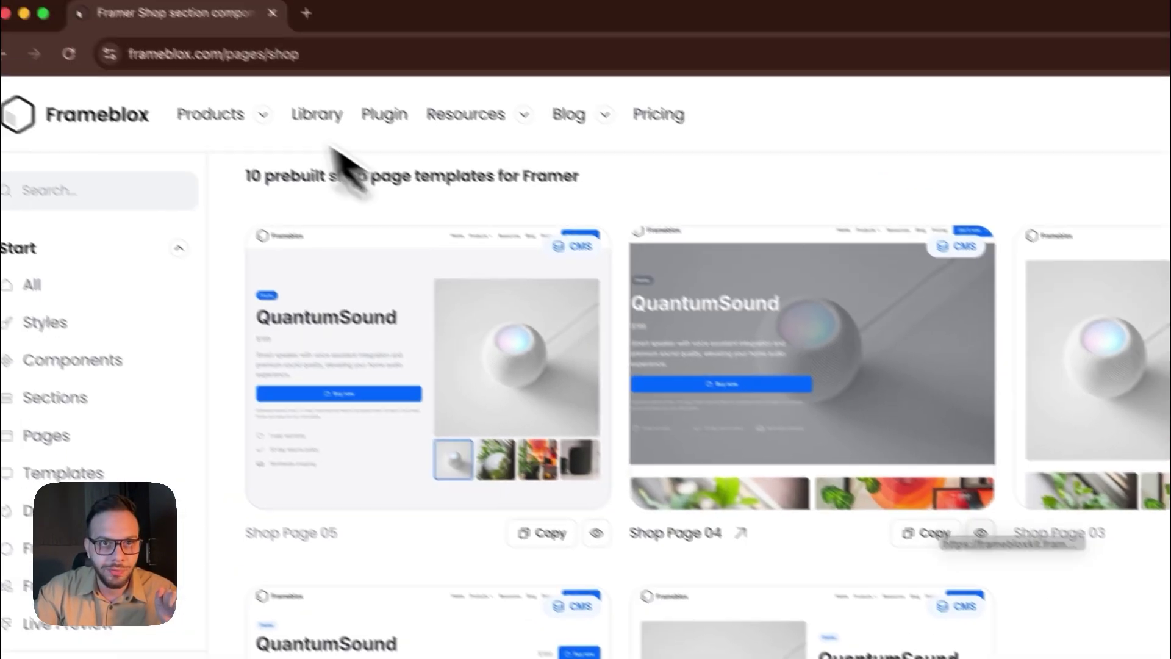
- Open the live preview of Shop Page 04 and look through its product description, feature and newsletter sections
{"action": "mouse_move", "coordinate": [339, 27]}
{"action": "left_click", "coordinate": [882, 506]}
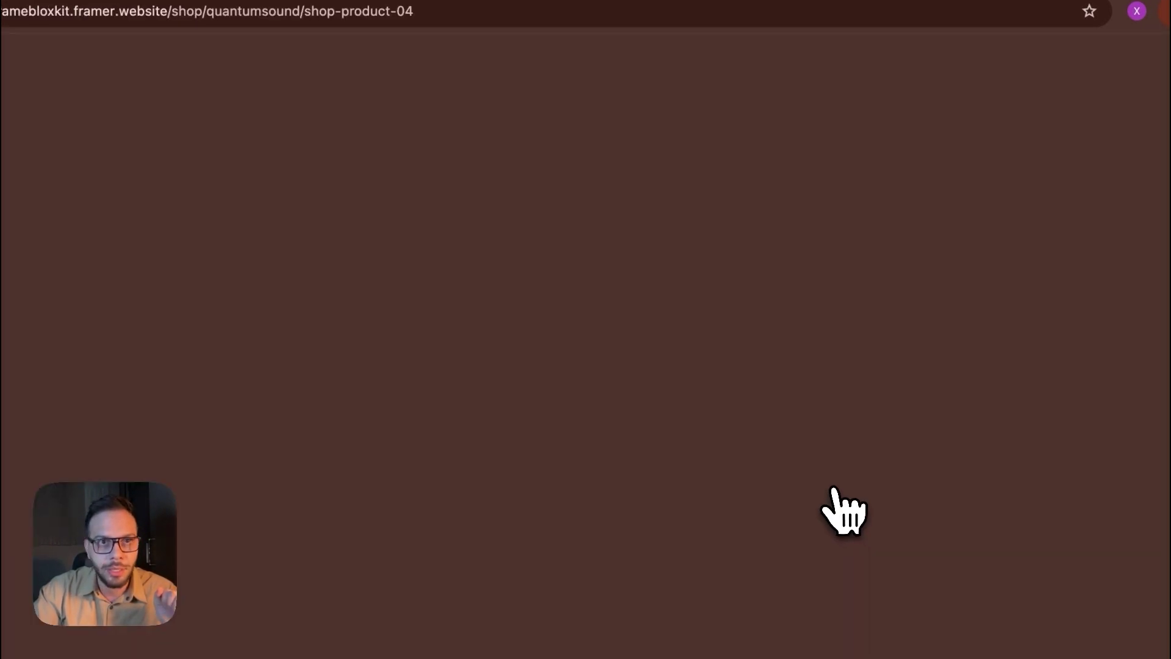
{"action": "scroll", "coordinate": [766, 366], "scroll_direction": "down", "scroll_amount": 10}
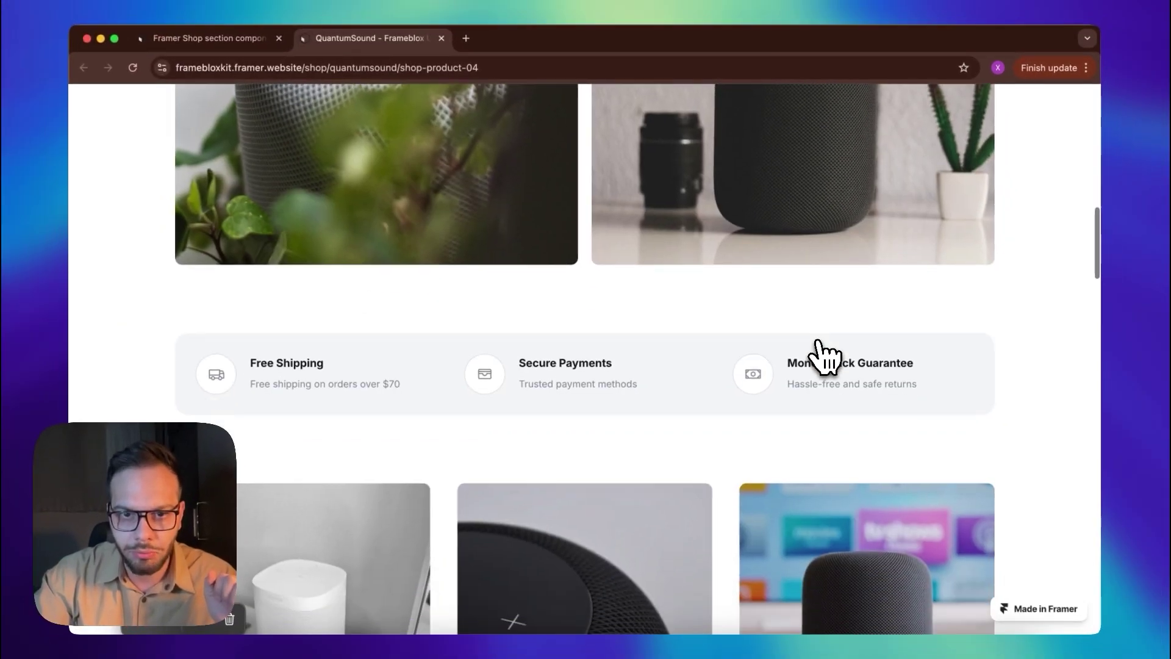
{"action": "scroll", "coordinate": [817, 341], "scroll_direction": "down", "scroll_amount": 15}
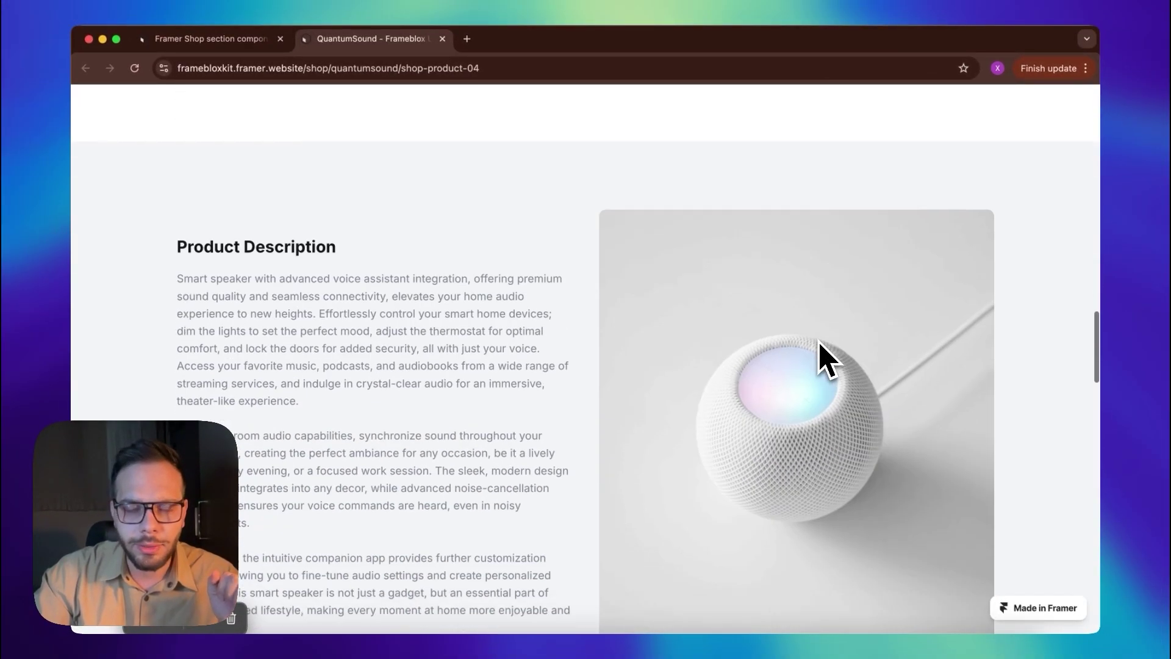
{"action": "scroll", "coordinate": [826, 360], "scroll_direction": "down", "scroll_amount": 15}
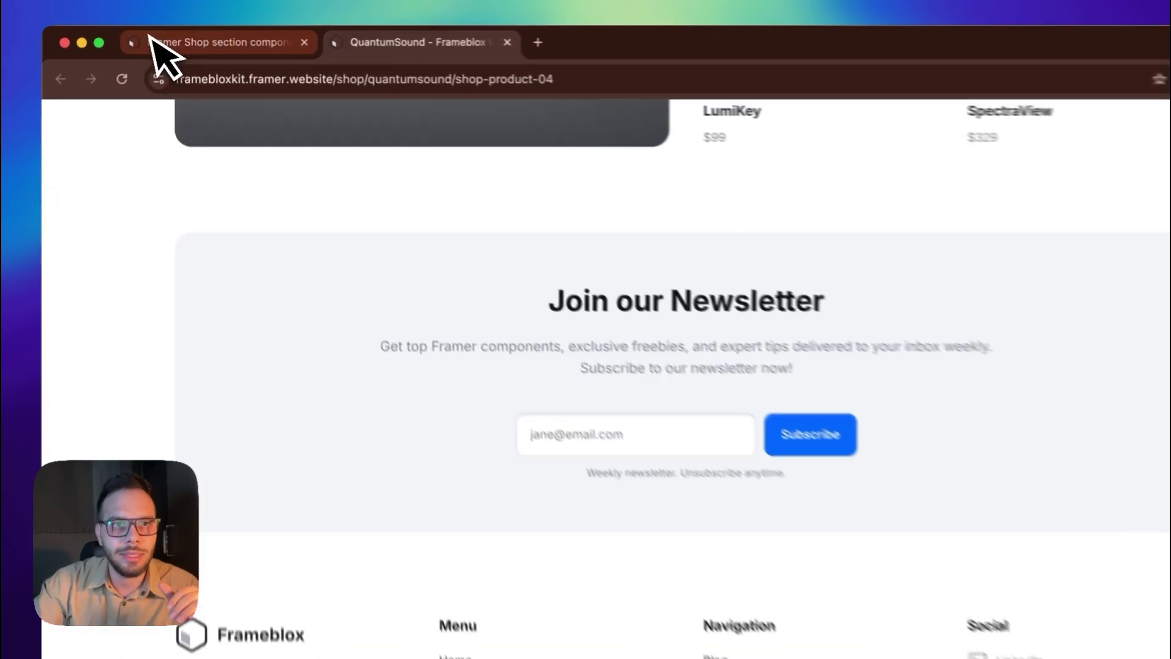
- Copy Shop Page 04 from Frameblox, switch to Framer and paste it onto the Desktop page after undoing the earlier insertions
{"action": "left_click", "coordinate": [177, 38]}
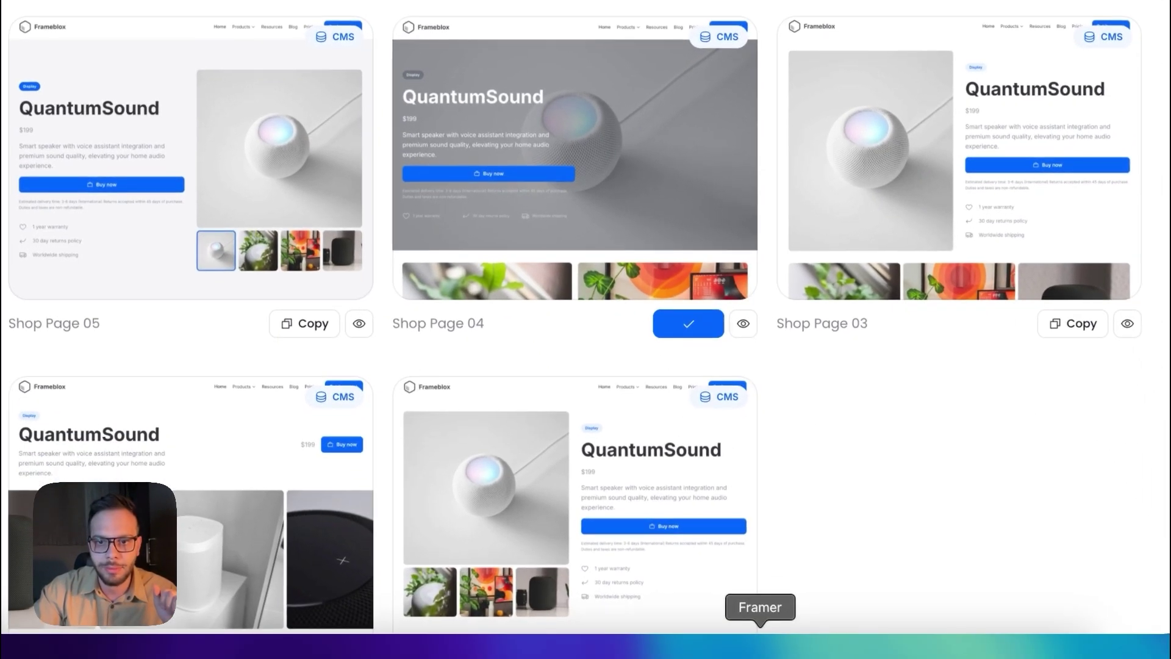
{"action": "left_click", "coordinate": [758, 641]}
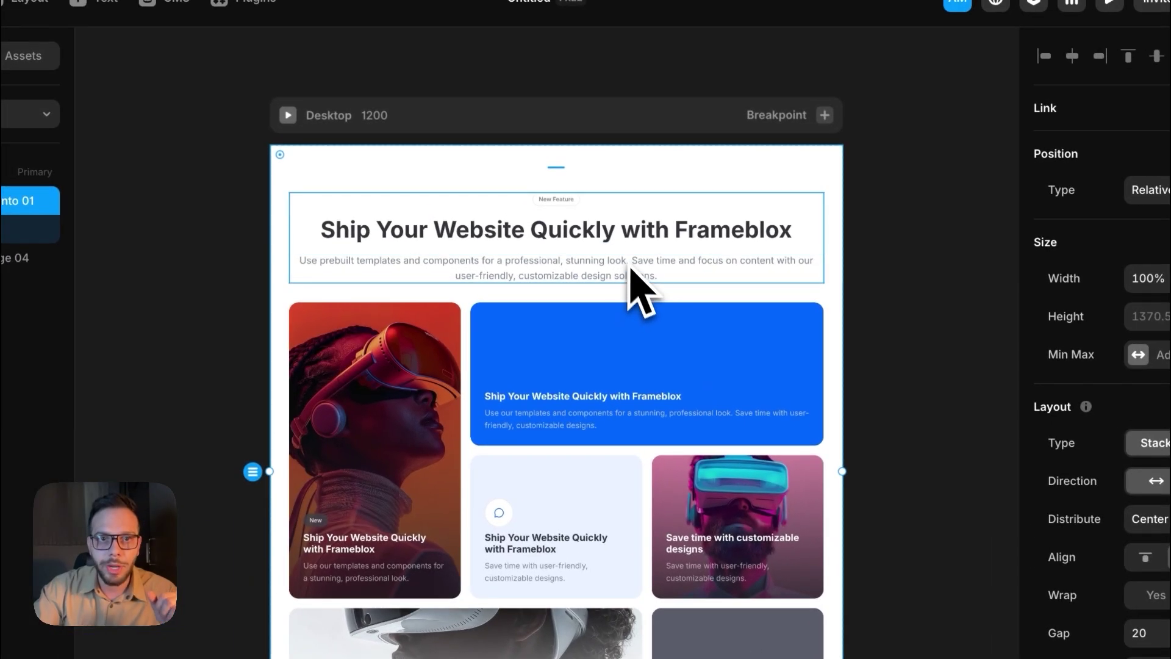
{"action": "key", "text": "super+z"}
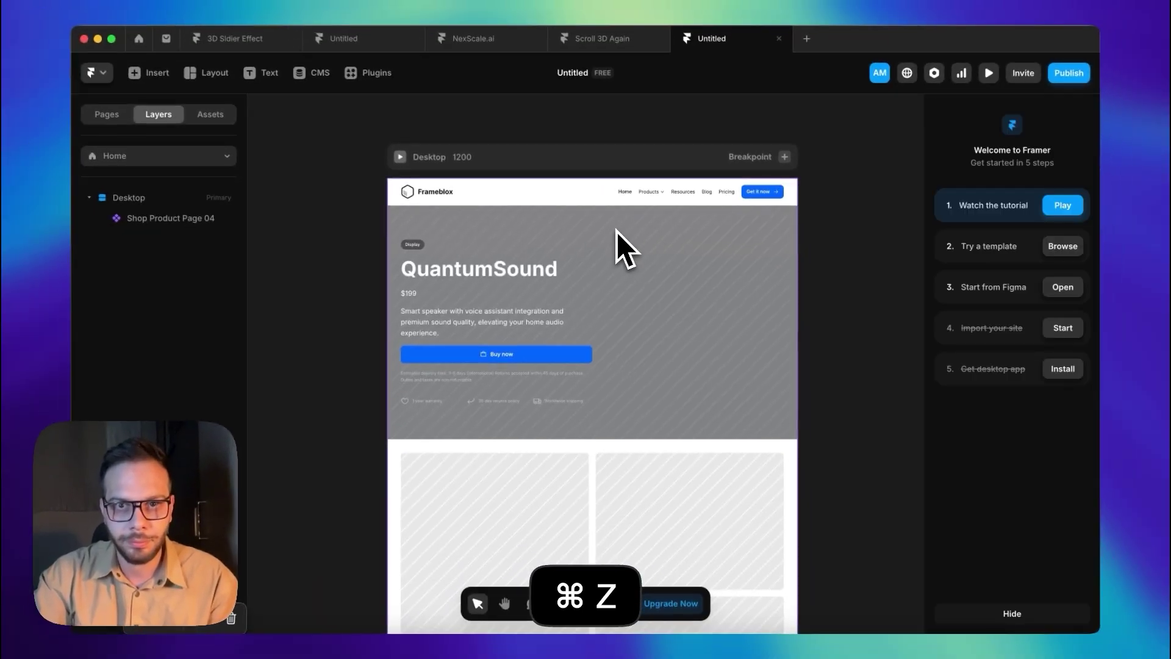
{"action": "key", "text": "super+z"}
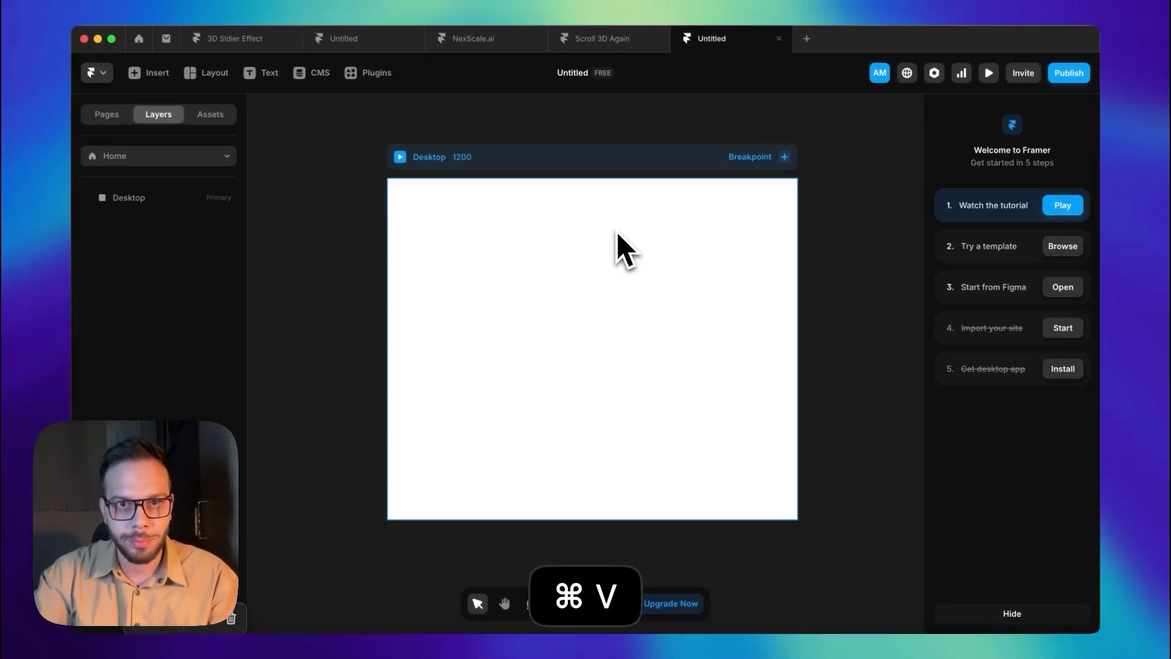
{"action": "key", "text": "super+v"}
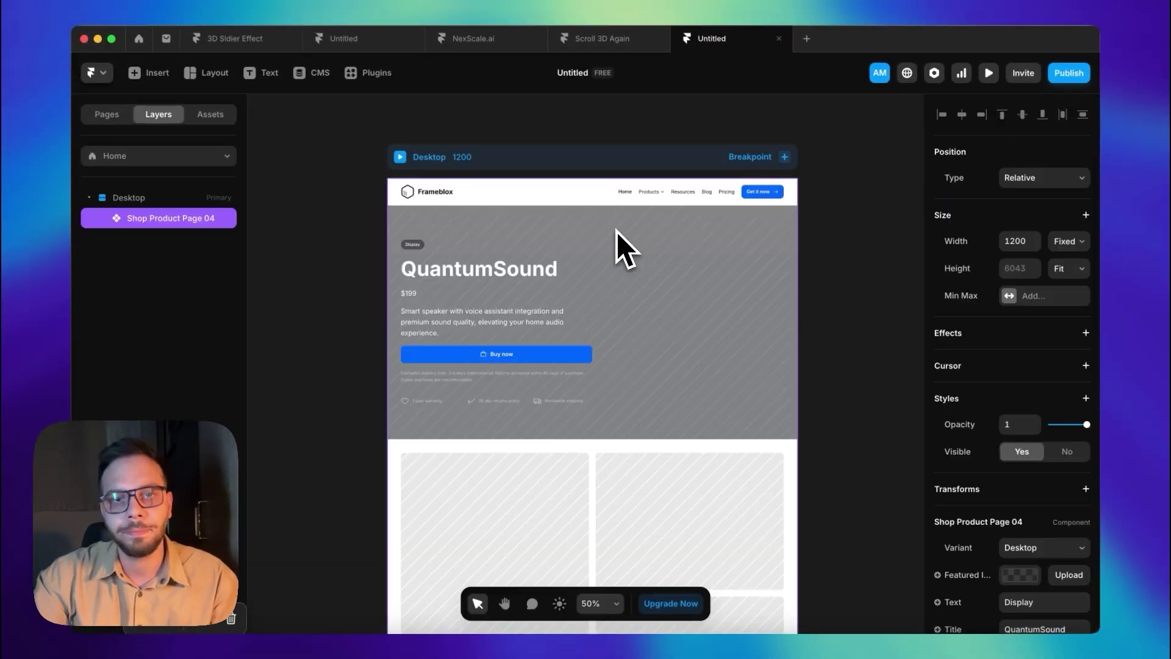
- Examine the pasted shop page on the canvas, from the QuantumSound hero through testimonials and related products down to the footer
{"action": "scroll", "coordinate": [616, 232], "scroll_direction": "down", "scroll_amount": 10}
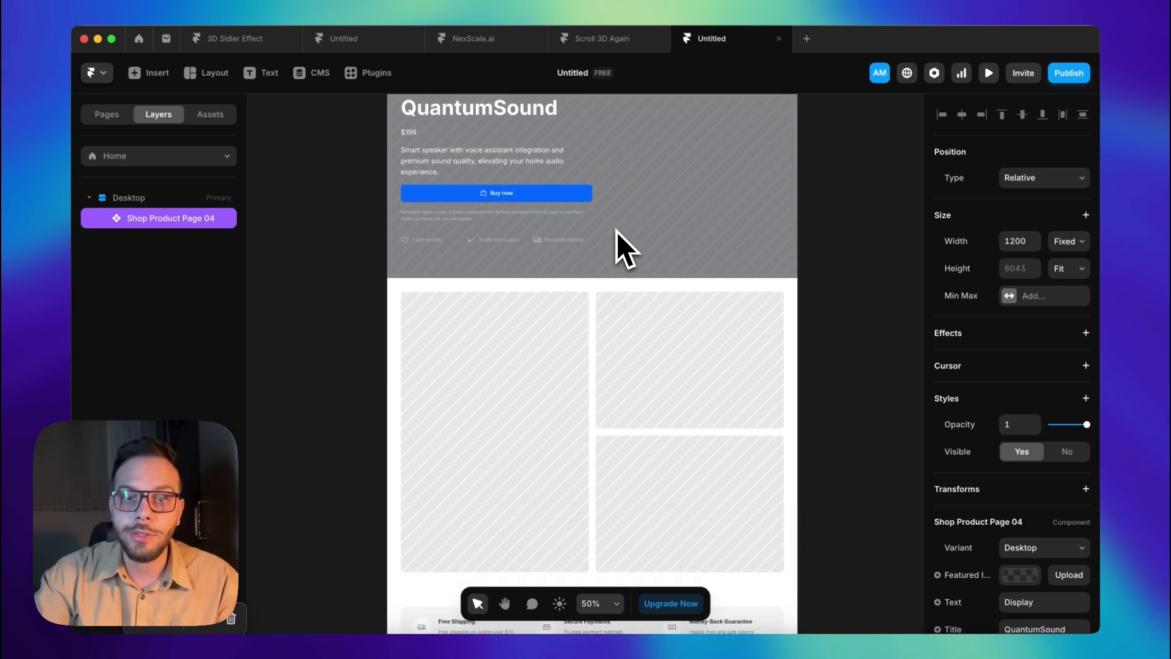
{"action": "scroll", "coordinate": [617, 233], "scroll_direction": "down", "scroll_amount": 12}
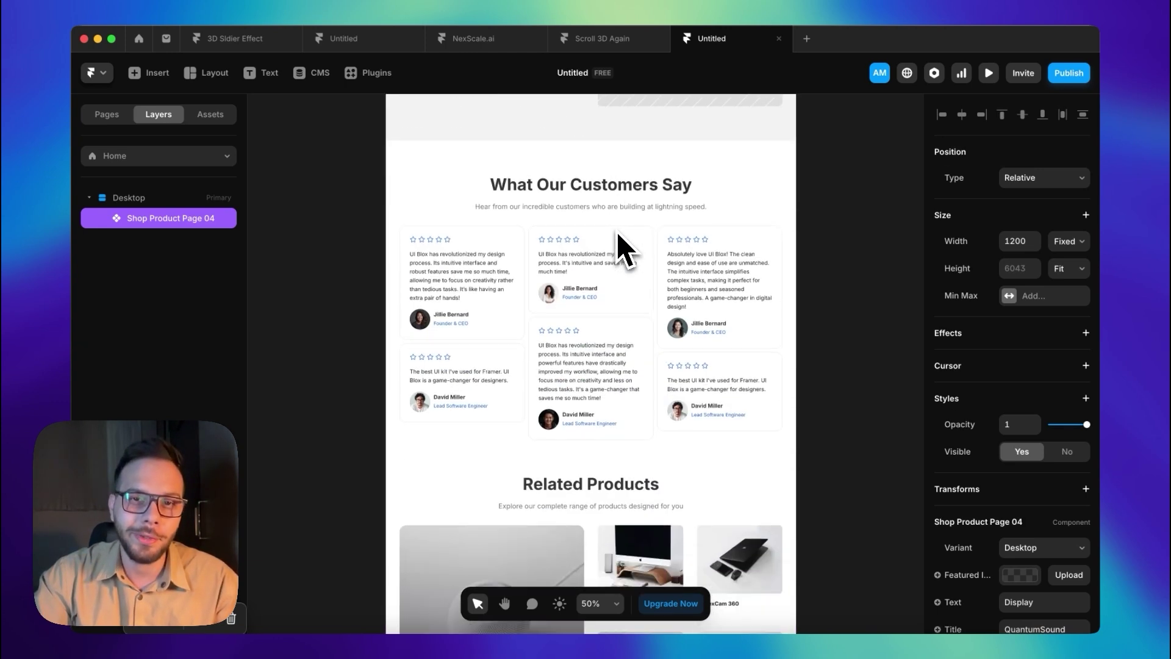
{"action": "scroll", "coordinate": [617, 239], "scroll_direction": "down", "scroll_amount": 3}
{"action": "scroll", "coordinate": [618, 239], "scroll_direction": "up", "scroll_amount": 8}
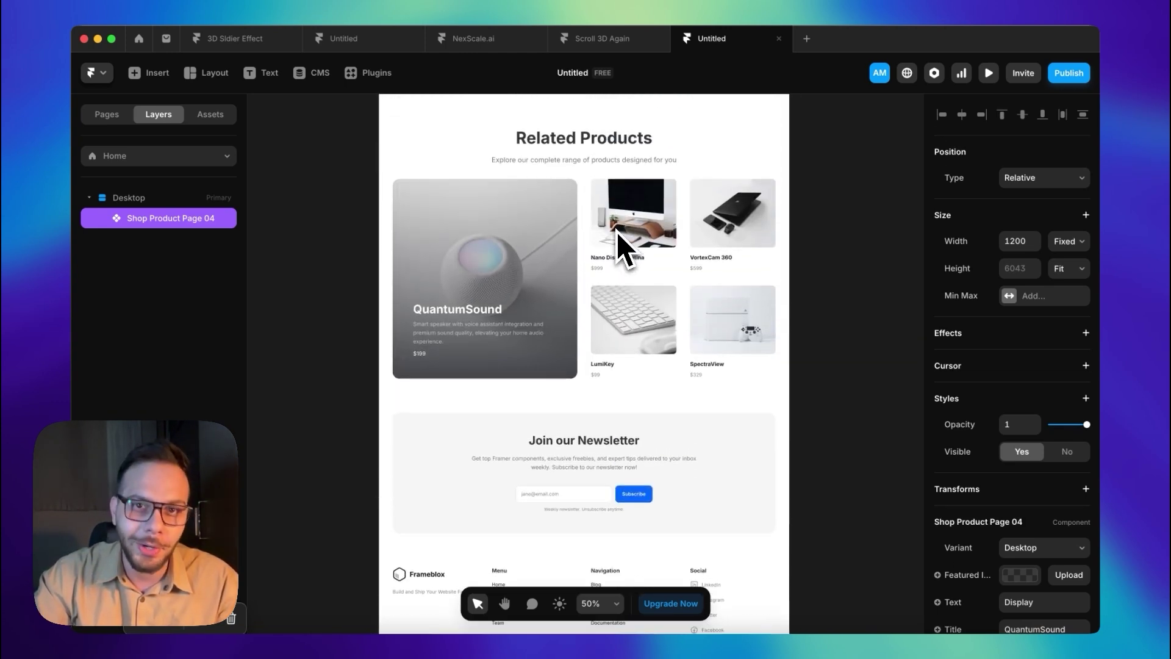
{"action": "scroll", "coordinate": [617, 232], "scroll_direction": "up", "scroll_amount": 10}
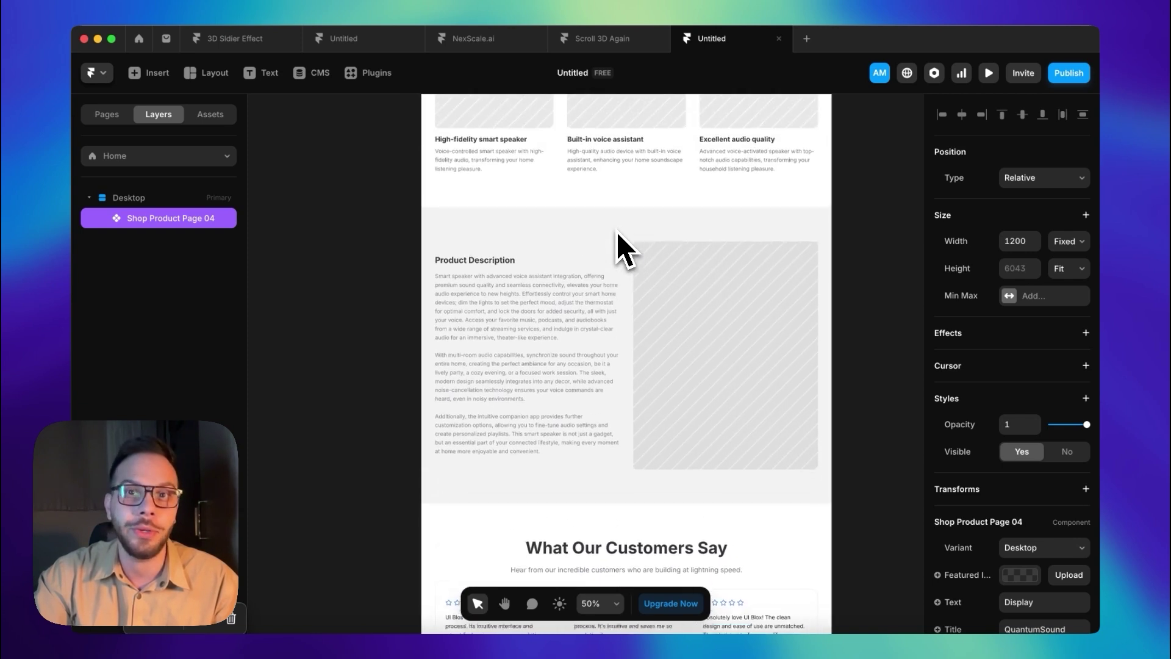
{"action": "scroll", "coordinate": [617, 231], "scroll_direction": "up", "scroll_amount": 12}
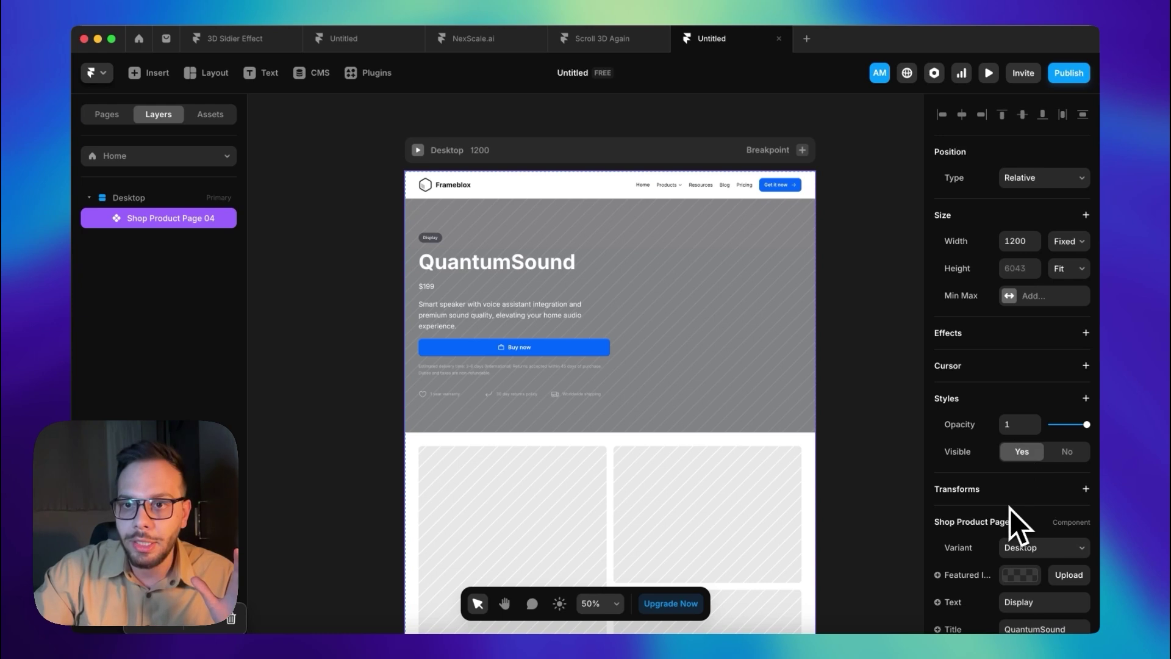
- Review the Shop Product Page 04 component's editable properties, including its featured image, title, price, images, feature texts and long description
{"action": "scroll", "coordinate": [982, 512], "scroll_direction": "down", "scroll_amount": 6}
{"action": "left_click", "coordinate": [1021, 195]}
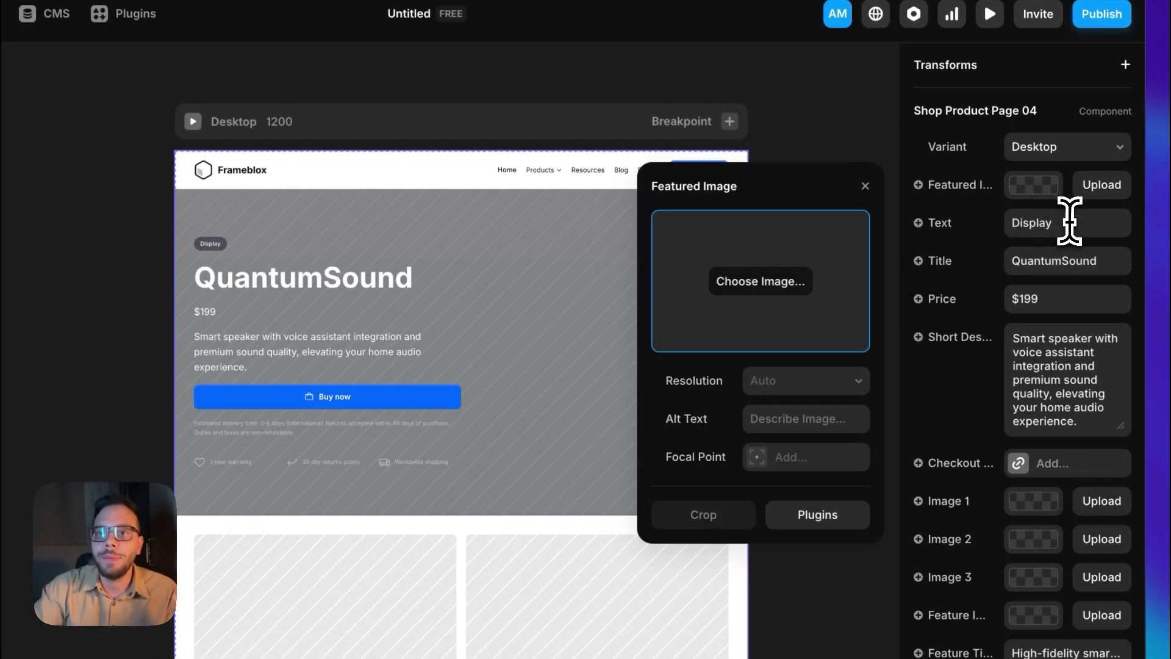
{"action": "left_click", "coordinate": [1069, 222]}
{"action": "left_click", "coordinate": [1049, 186]}
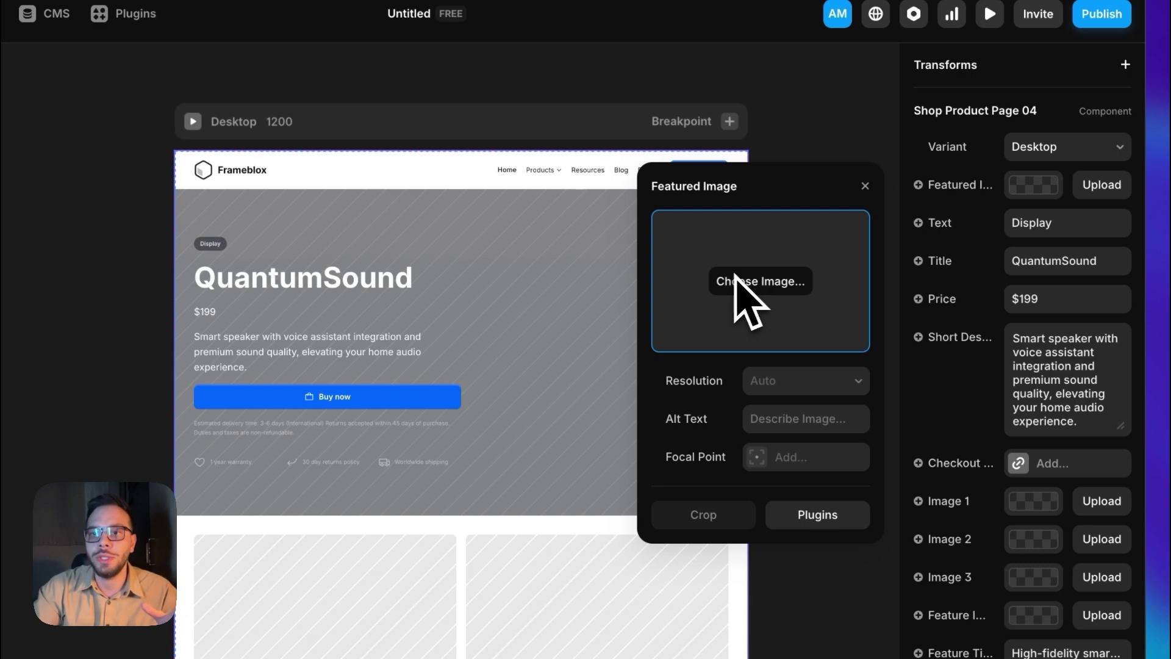
{"action": "scroll", "coordinate": [1017, 431], "scroll_direction": "down", "scroll_amount": 10}
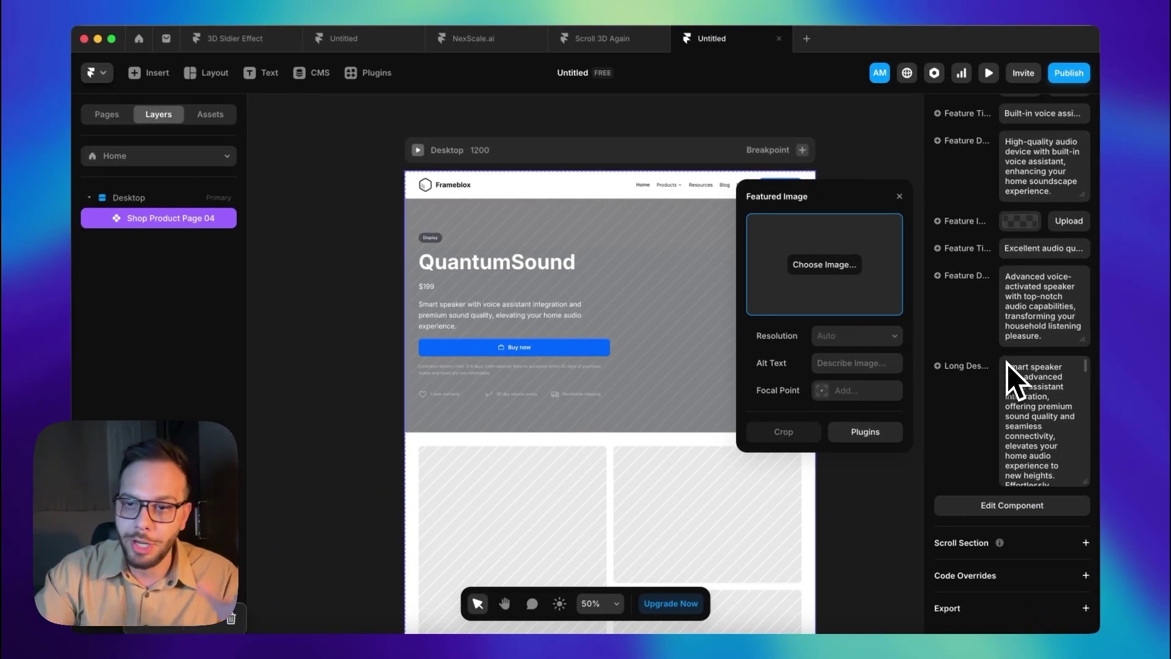
{"action": "scroll", "coordinate": [1012, 379], "scroll_direction": "down", "scroll_amount": 5}
{"action": "scroll", "coordinate": [967, 335], "scroll_direction": "up", "scroll_amount": 6}
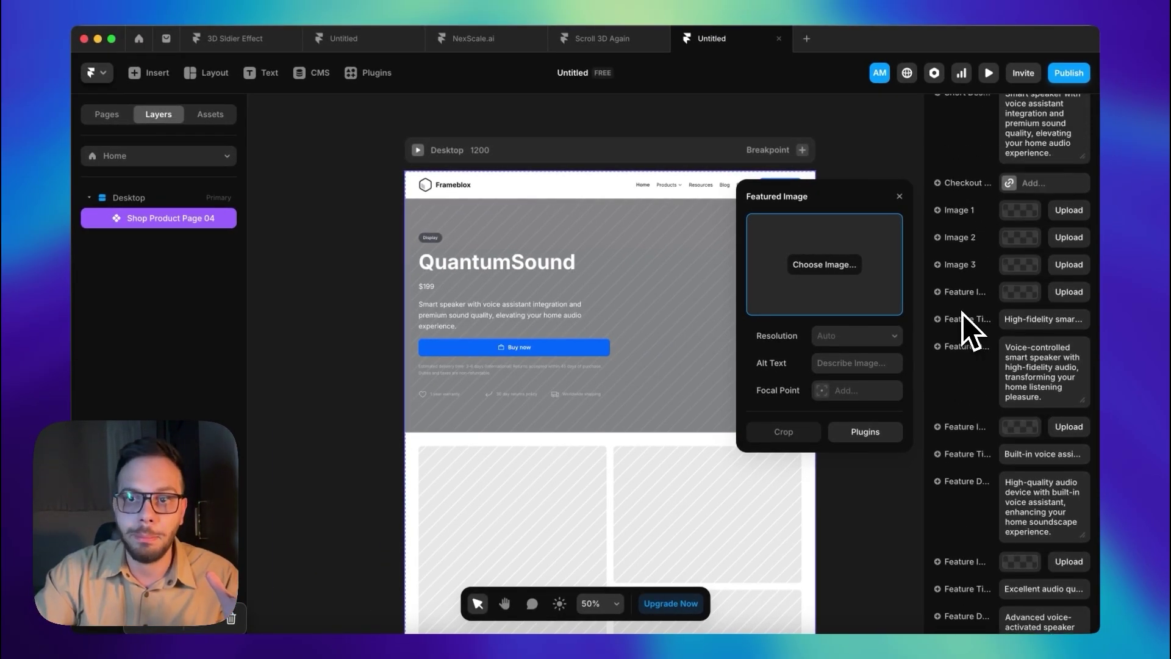
{"action": "scroll", "coordinate": [962, 312], "scroll_direction": "up", "scroll_amount": 3}
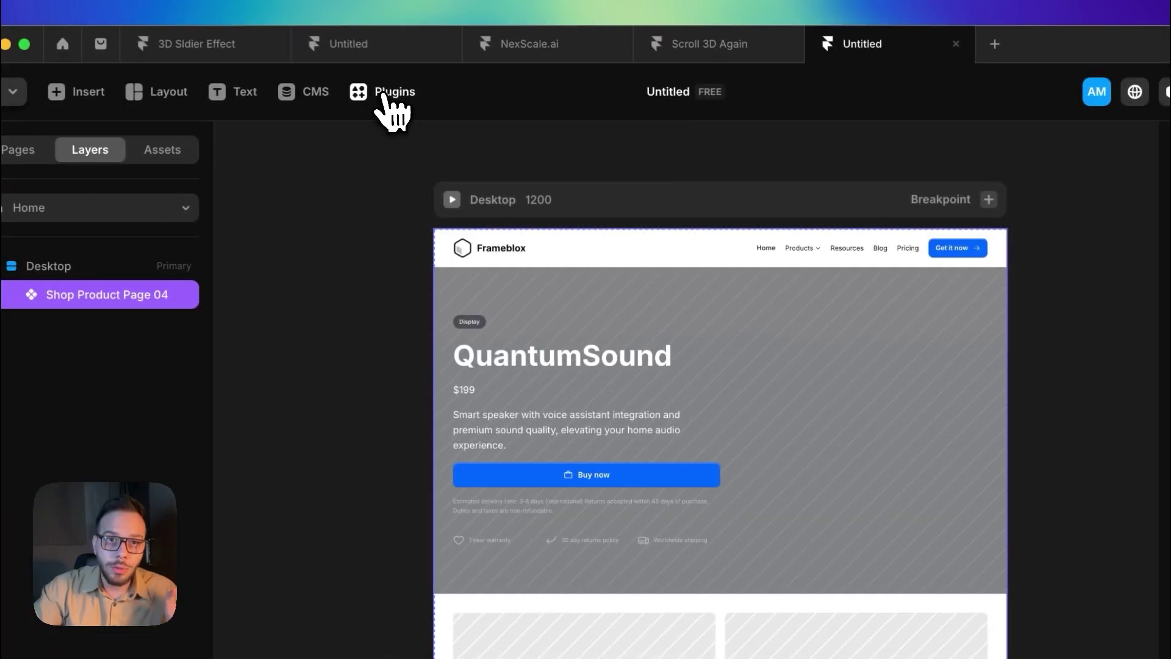
- Search the Framer plugins for "fram" and launch the Frameblox plugin
{"action": "left_click", "coordinate": [370, 75]}
{"action": "type", "text": "frabeiz"}
{"action": "key", "text": "BackSpace"}
{"action": "key", "text": "BackSpace"}
{"action": "key", "text": "BackSpace"}
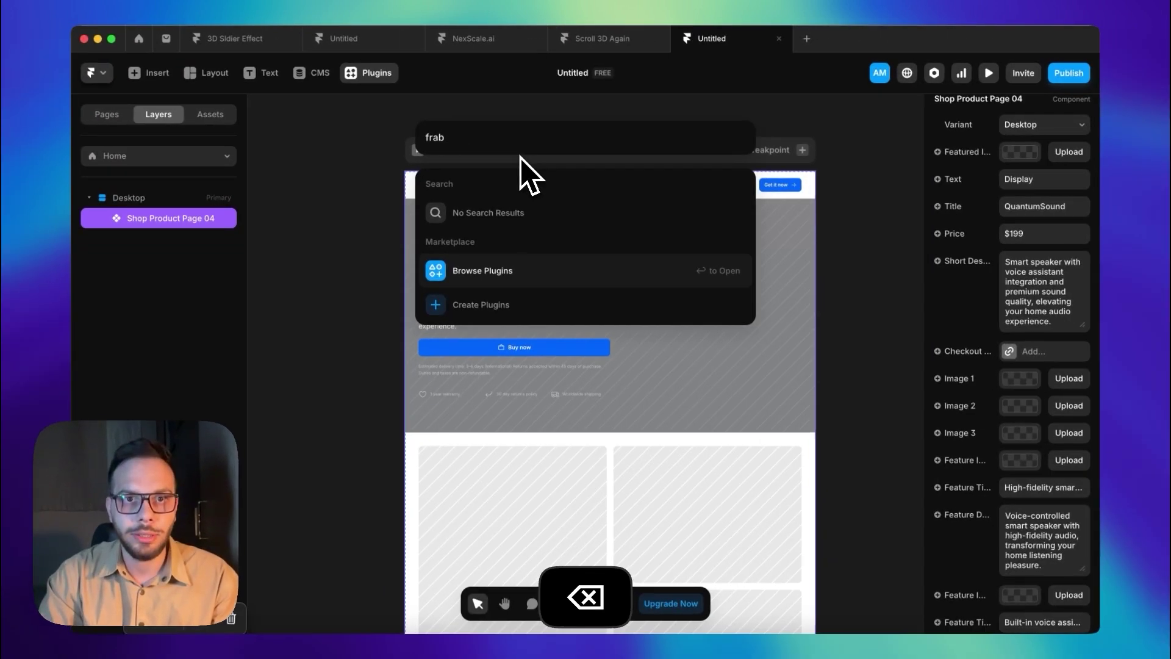
{"action": "key", "text": "BackSpace"}
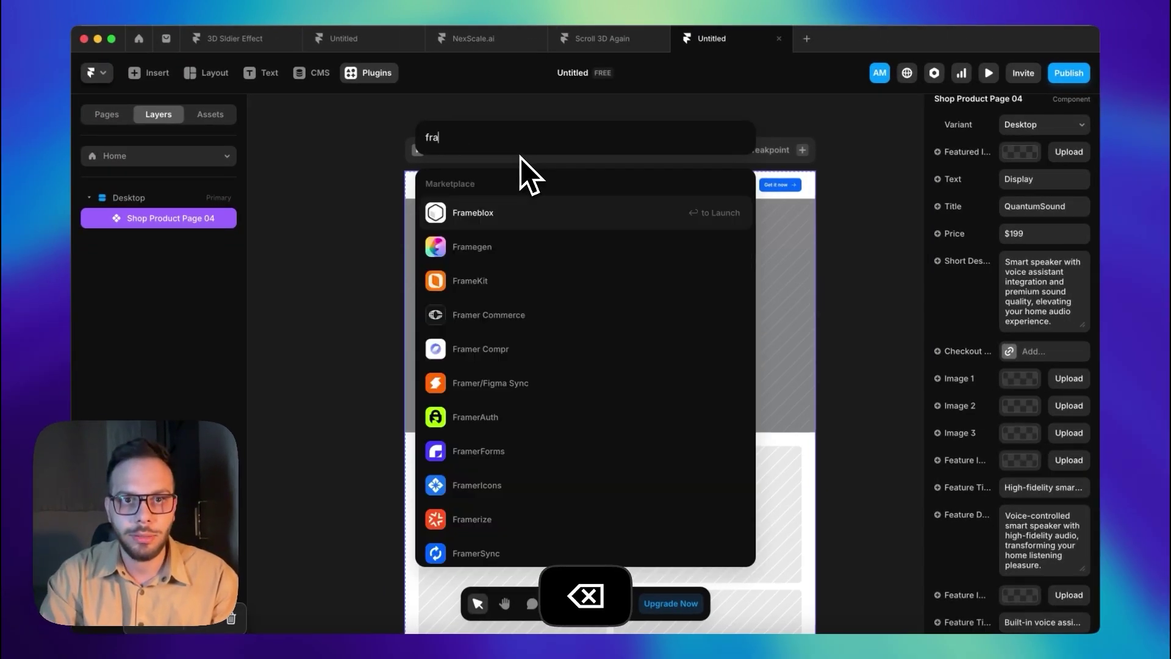
{"action": "type", "text": "m"}
{"action": "key", "text": "Return"}
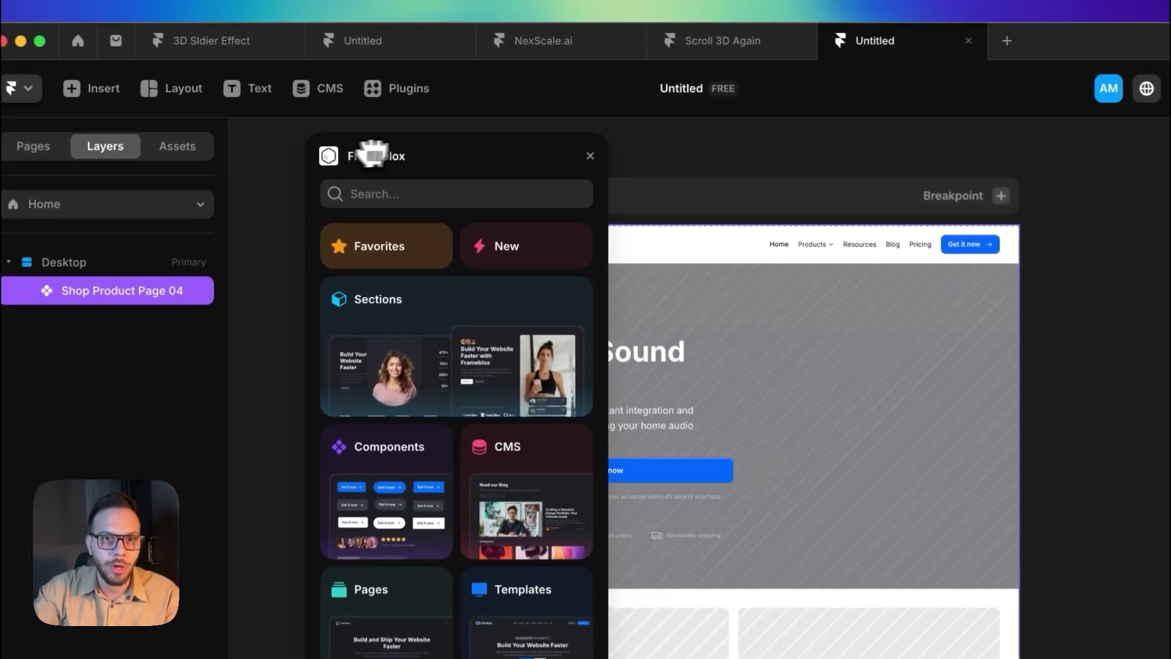
- Insert the Hero 08 section from Frameblox's Hero sections above the shop page on Desktop, and close the plugin
{"action": "left_click_drag", "start_coordinate": [371, 153], "coordinate": [424, 151]}
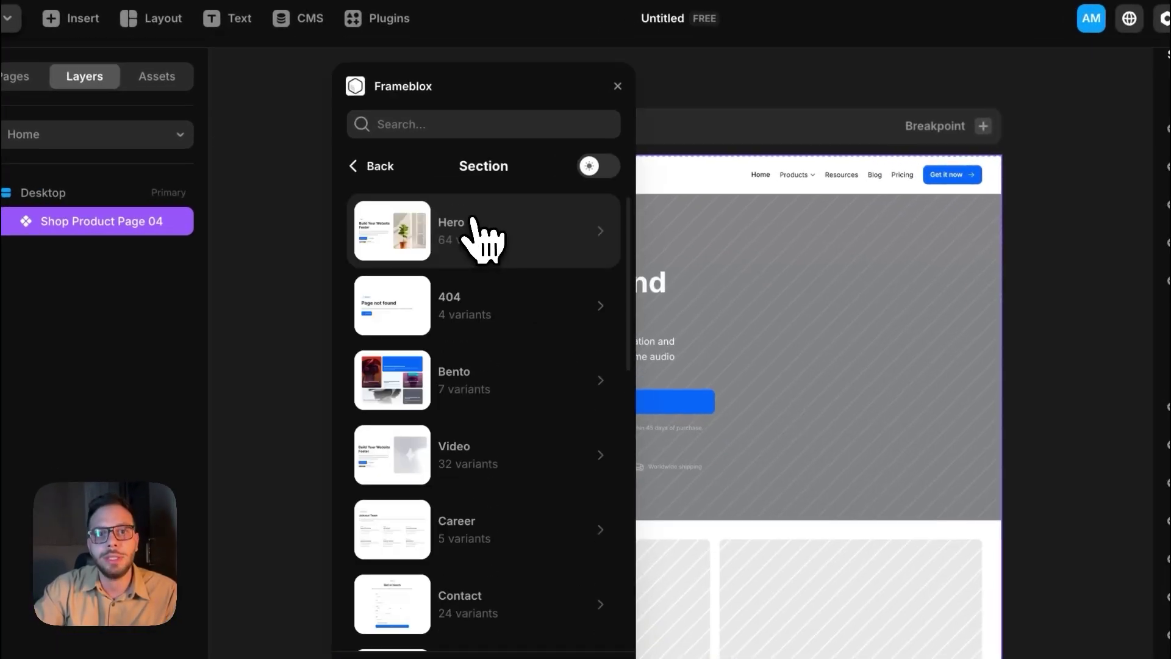
{"action": "left_click", "coordinate": [481, 250]}
{"action": "scroll", "coordinate": [475, 390], "scroll_direction": "down", "scroll_amount": 10}
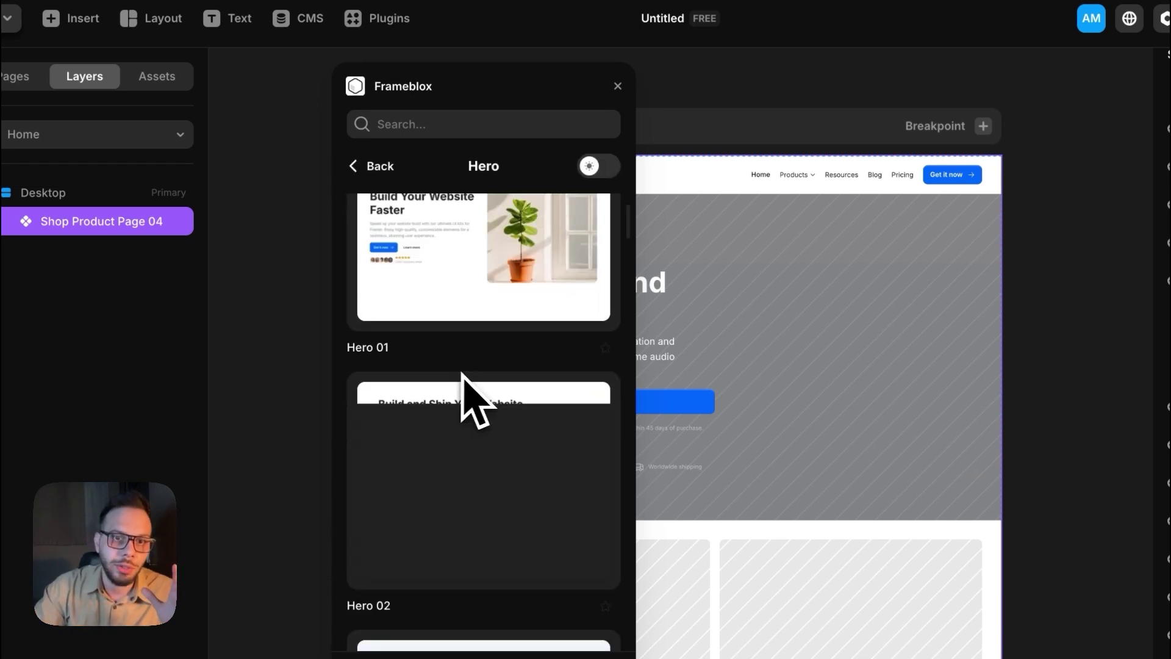
{"action": "scroll", "coordinate": [481, 403], "scroll_direction": "down", "scroll_amount": 15}
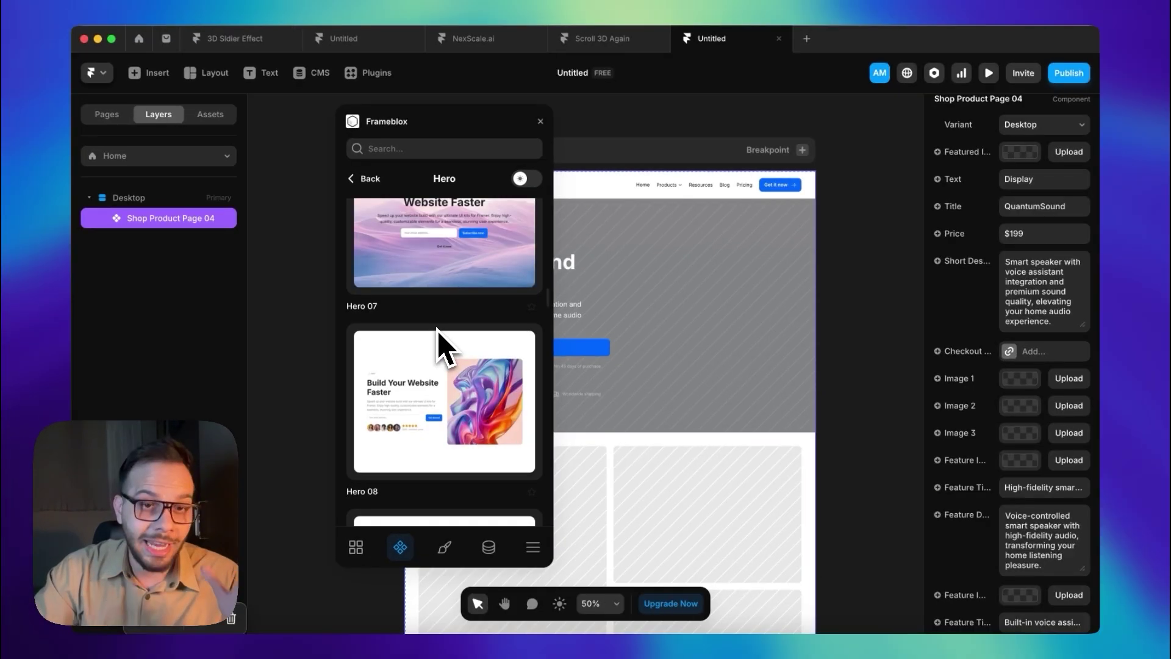
{"action": "scroll", "coordinate": [440, 335], "scroll_direction": "down", "scroll_amount": 5}
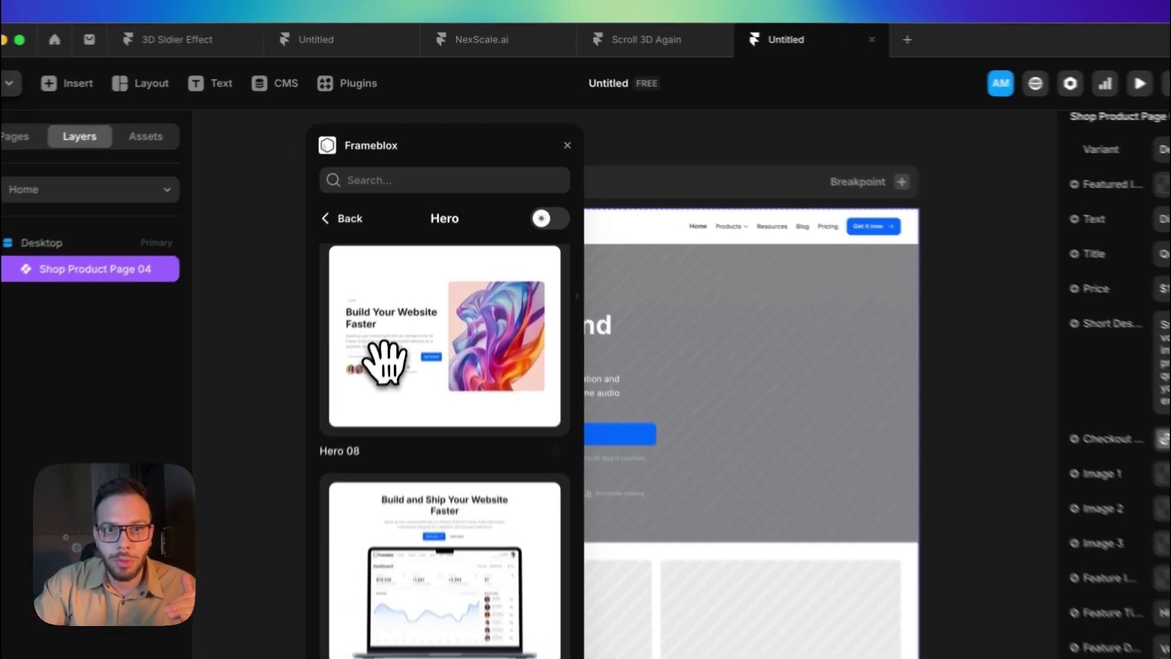
{"action": "left_click_drag", "start_coordinate": [383, 347], "coordinate": [743, 282]}
{"action": "left_click_drag", "start_coordinate": [573, 160], "coordinate": [860, 324]}
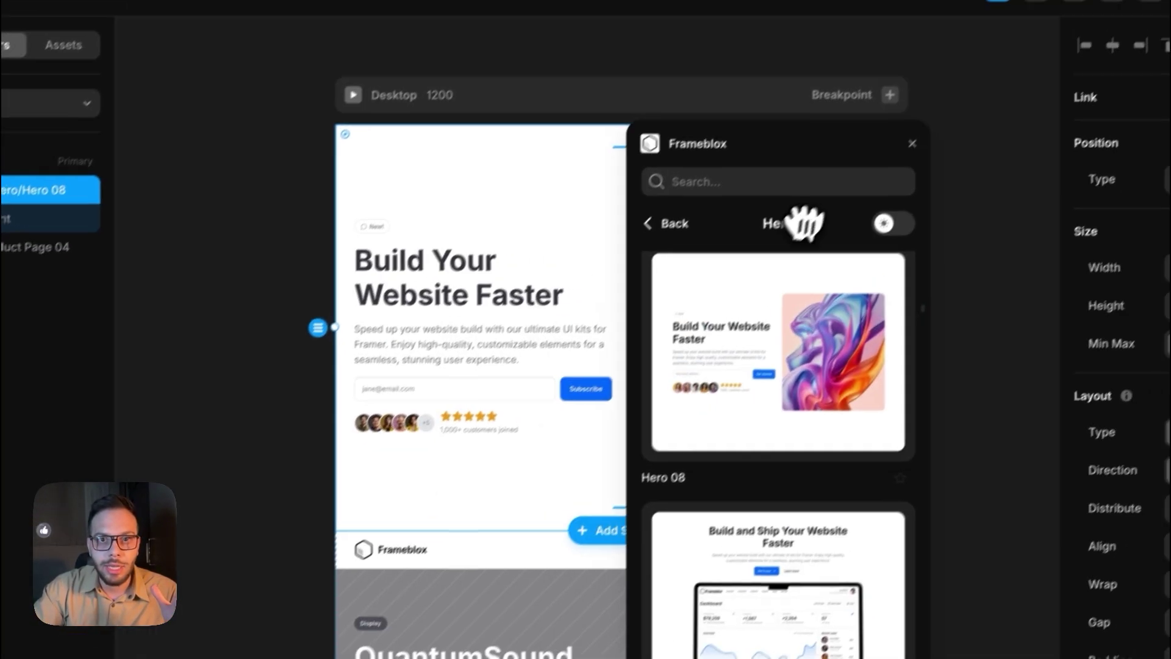
{"action": "left_click", "coordinate": [912, 143]}
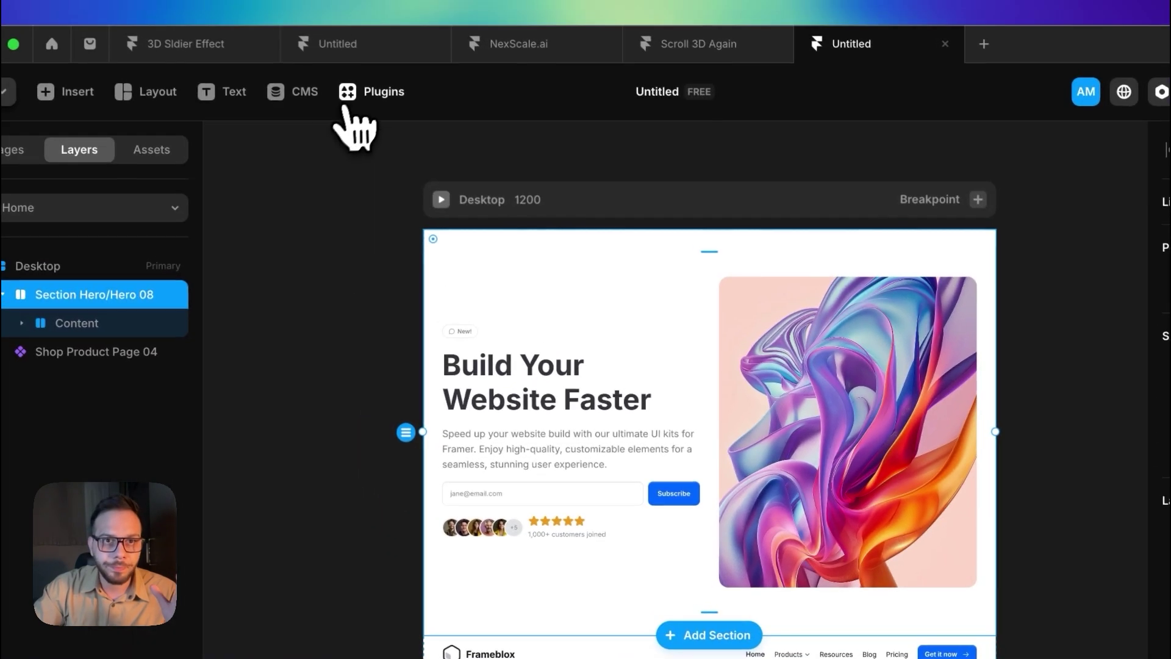
- Reopen the Frameblox plugin and browse its component categories, such as Button, Navigation, Footer and Mockup
{"action": "left_click", "coordinate": [240, 27]}
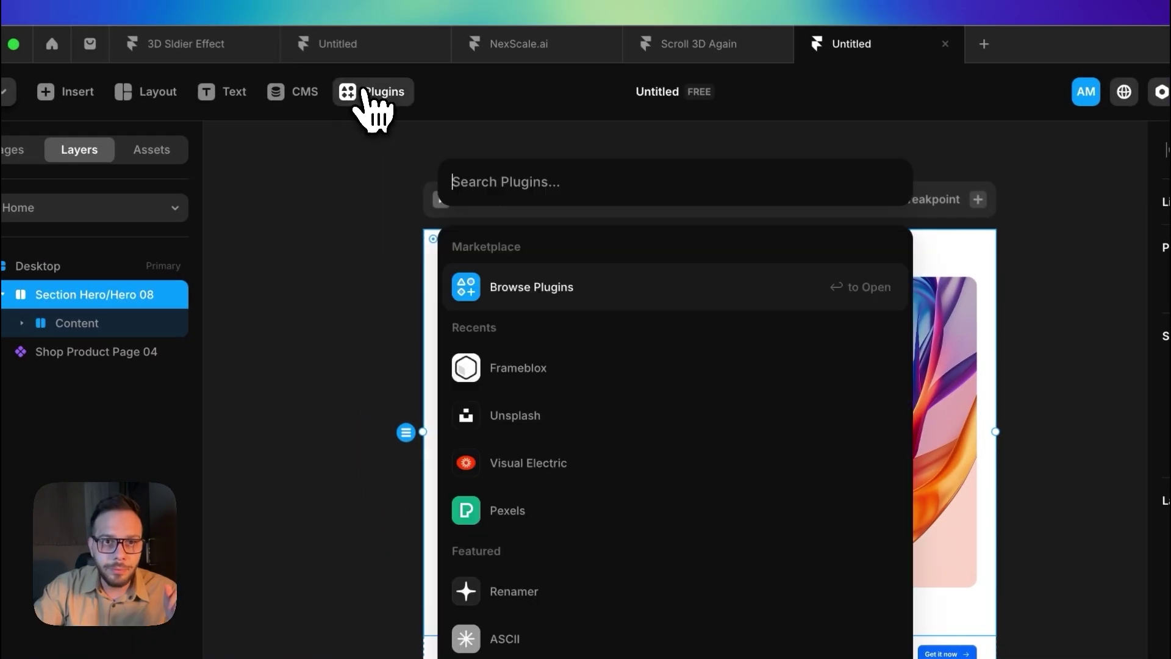
{"action": "left_click", "coordinate": [550, 366]}
{"action": "left_click_drag", "start_coordinate": [969, 231], "coordinate": [214, 170]}
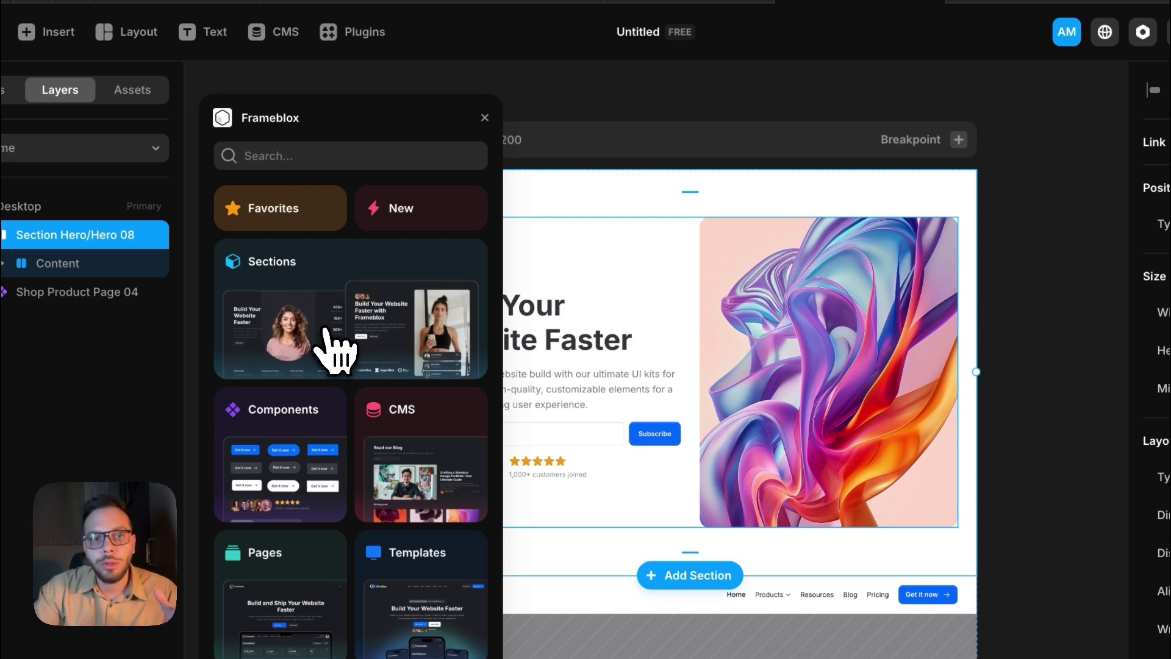
{"action": "left_click", "coordinate": [305, 463]}
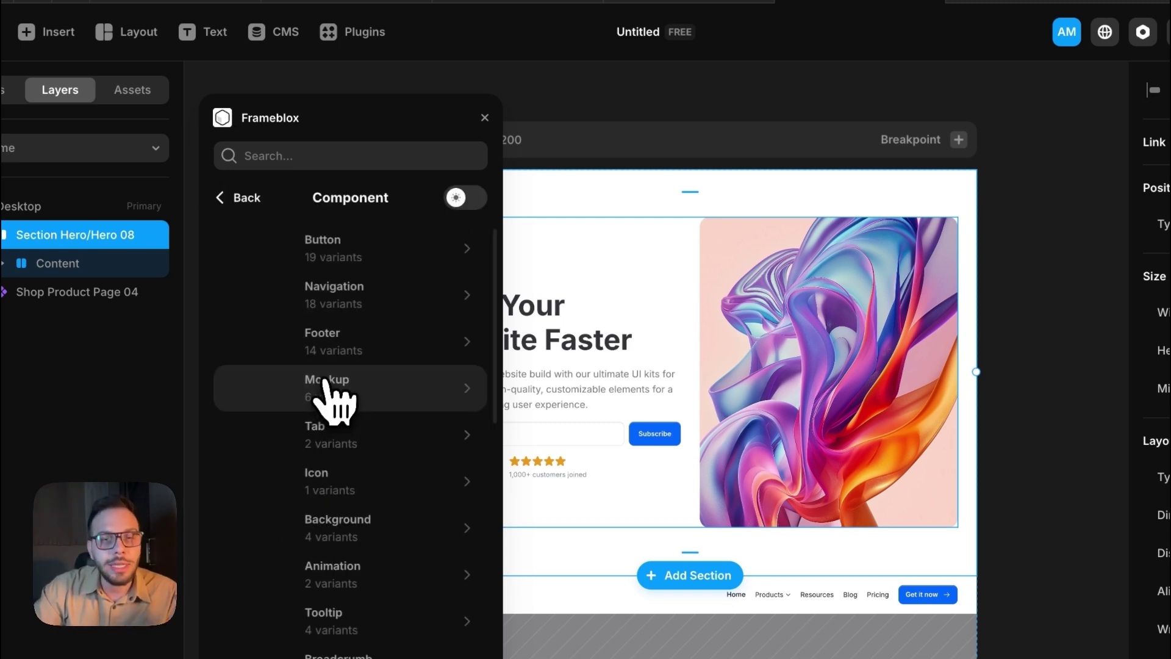
{"action": "scroll", "coordinate": [340, 392], "scroll_direction": "down", "scroll_amount": 1}
{"action": "scroll", "coordinate": [328, 373], "scroll_direction": "down", "scroll_amount": 1}
{"action": "scroll", "coordinate": [328, 374], "scroll_direction": "up", "scroll_amount": 2}
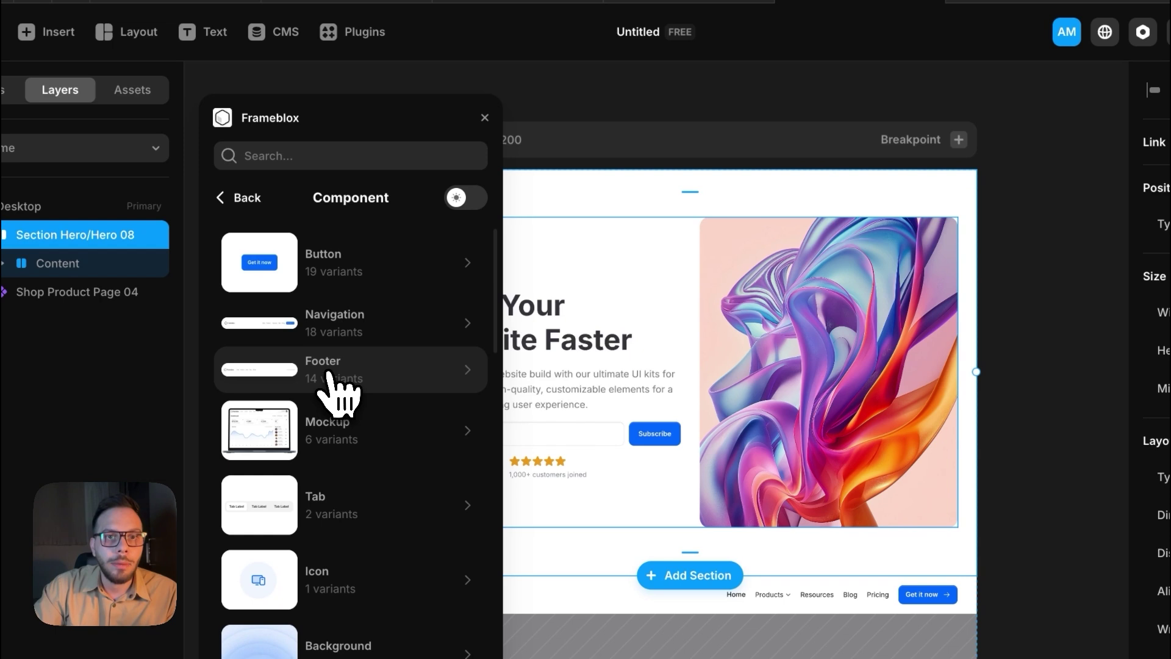
- Insert Frameblox's Navigation 01 component into the page and place it above the Hero 08 section in the Desktop layers
{"action": "left_click", "coordinate": [360, 329]}
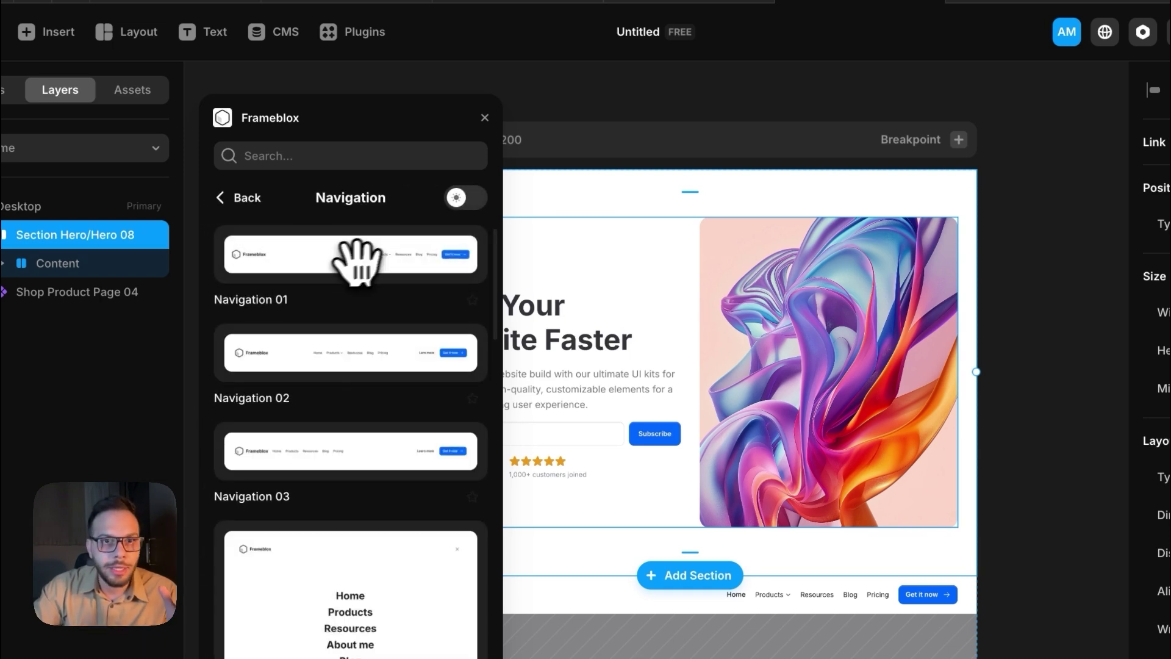
{"action": "left_click_drag", "start_coordinate": [407, 253], "coordinate": [712, 218]}
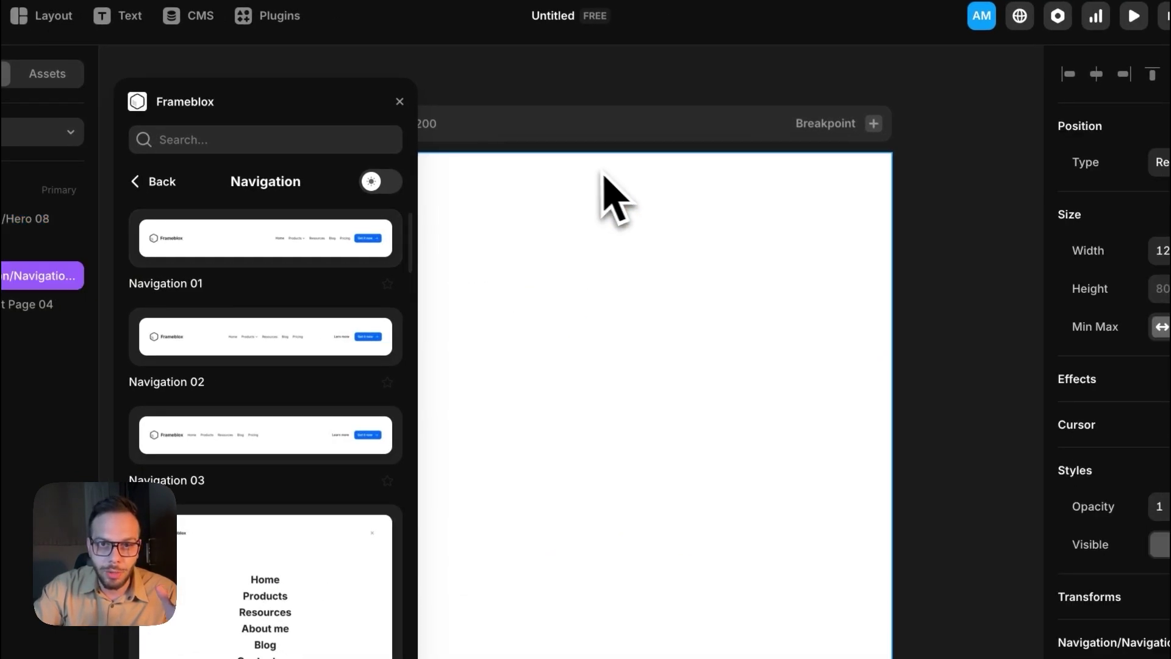
{"action": "left_click", "coordinate": [400, 101]}
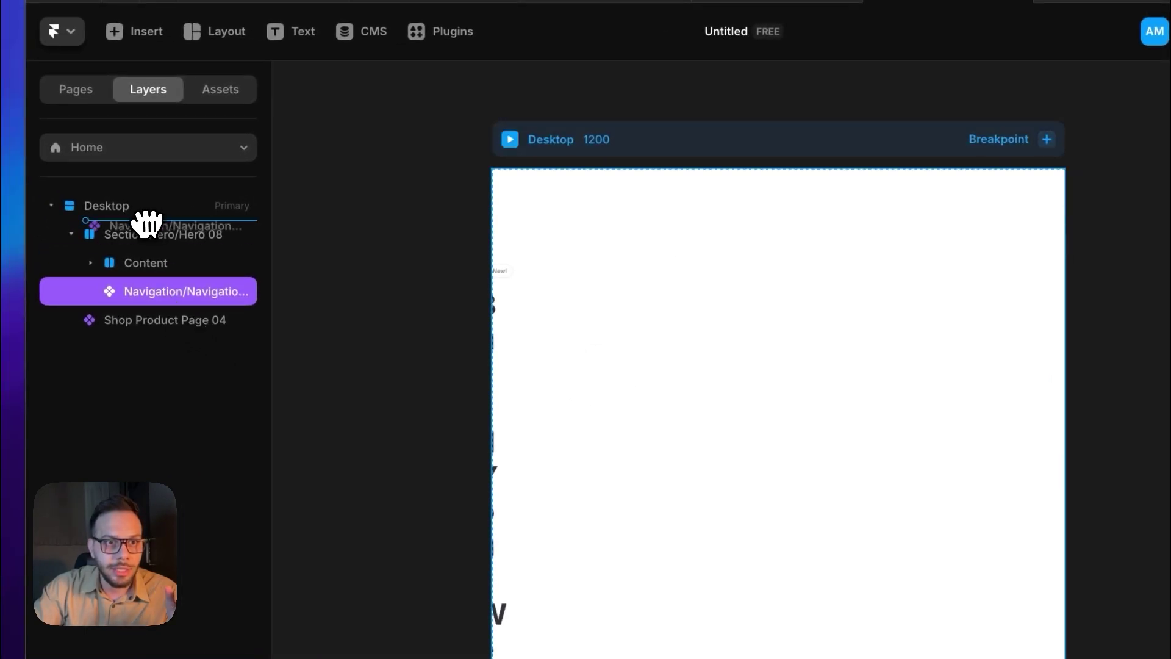
{"action": "left_click_drag", "start_coordinate": [147, 224], "coordinate": [144, 222]}
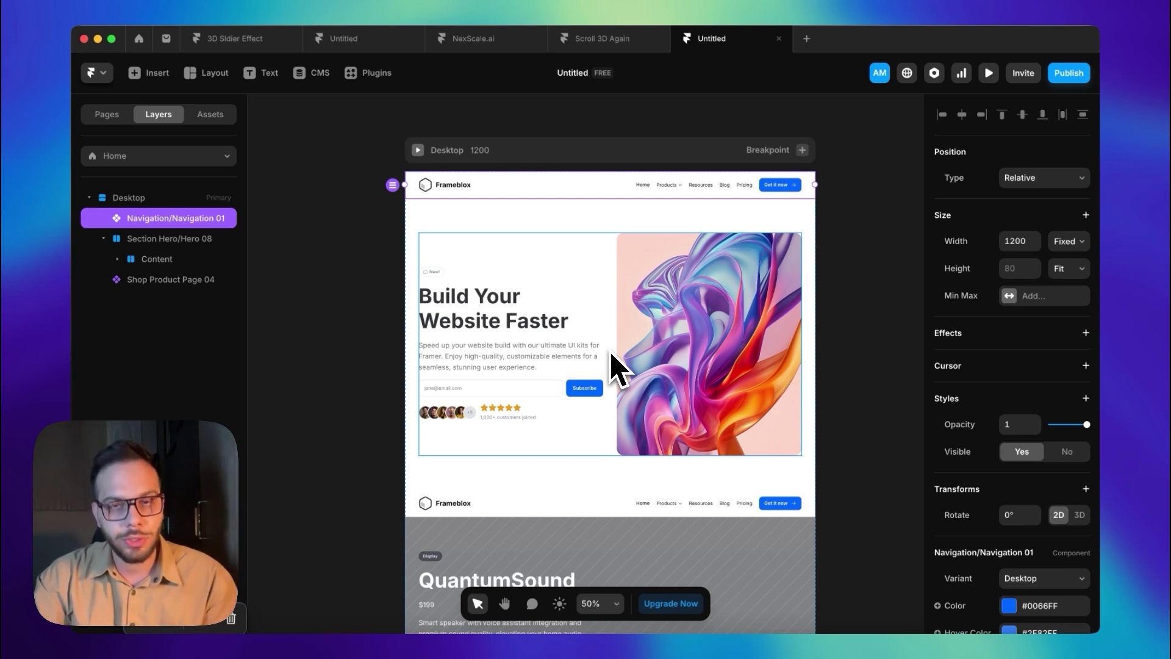
- Undo the insertions of the Navigation 01 component and the Hero 08 section
{"action": "key", "text": "super+z"}
{"action": "key", "text": "super+z"}
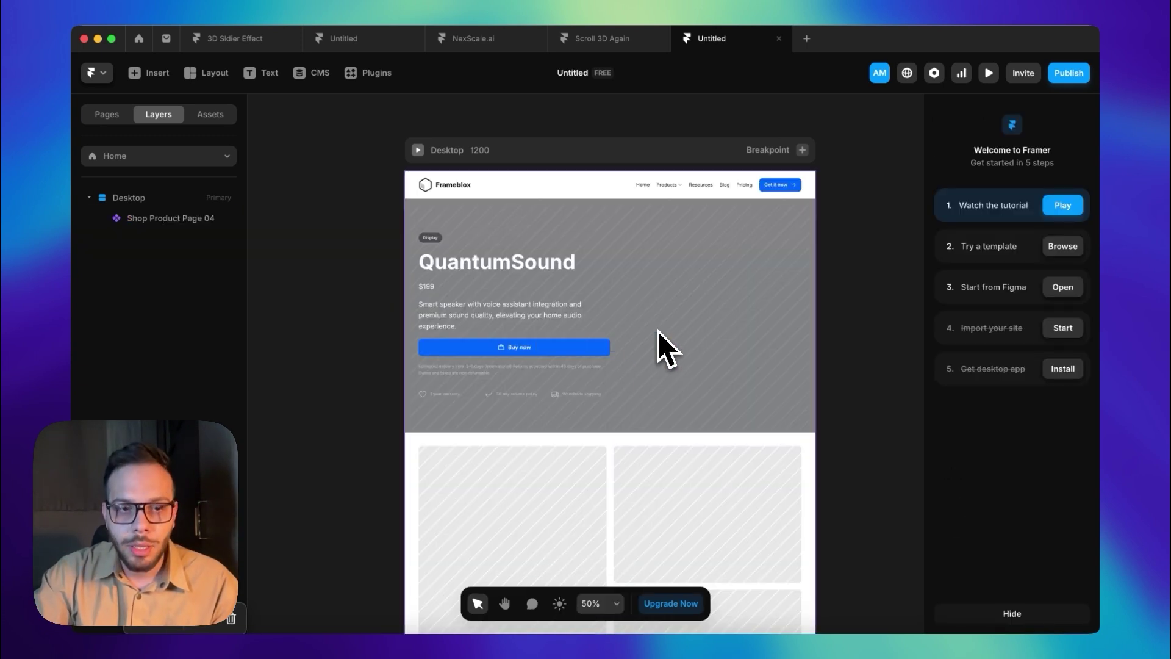
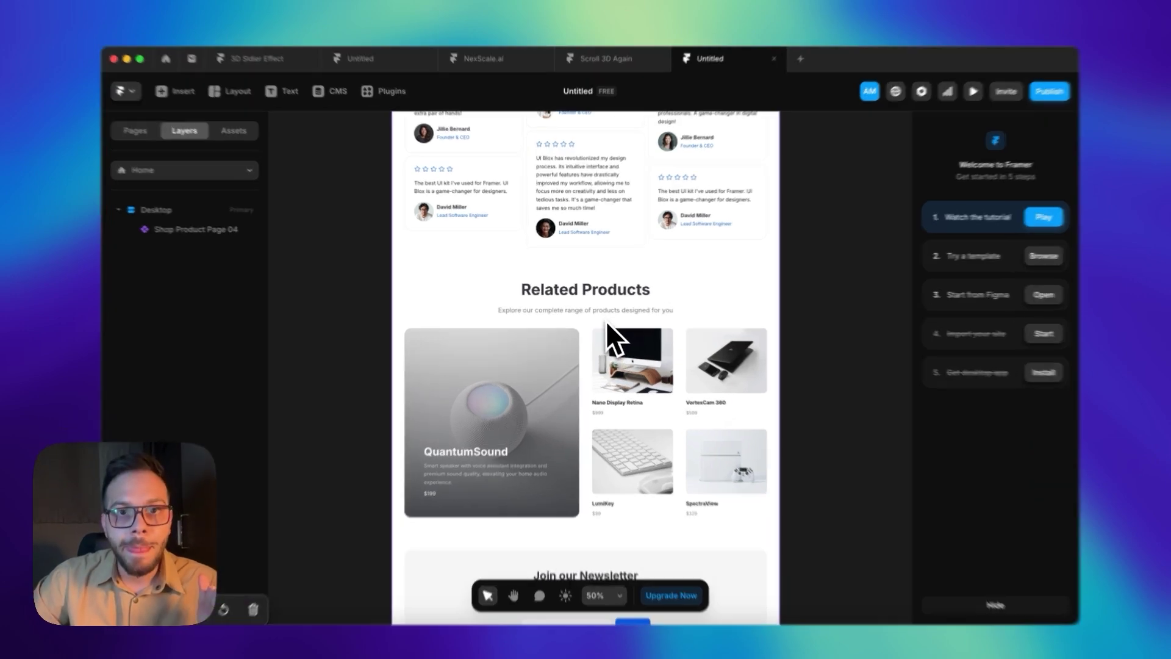
- Unlink the Shop Product Page 04 instance for editing and move its Shop section directly below Header in the Desktop variant
{"action": "double_click", "coordinate": [605, 321]}
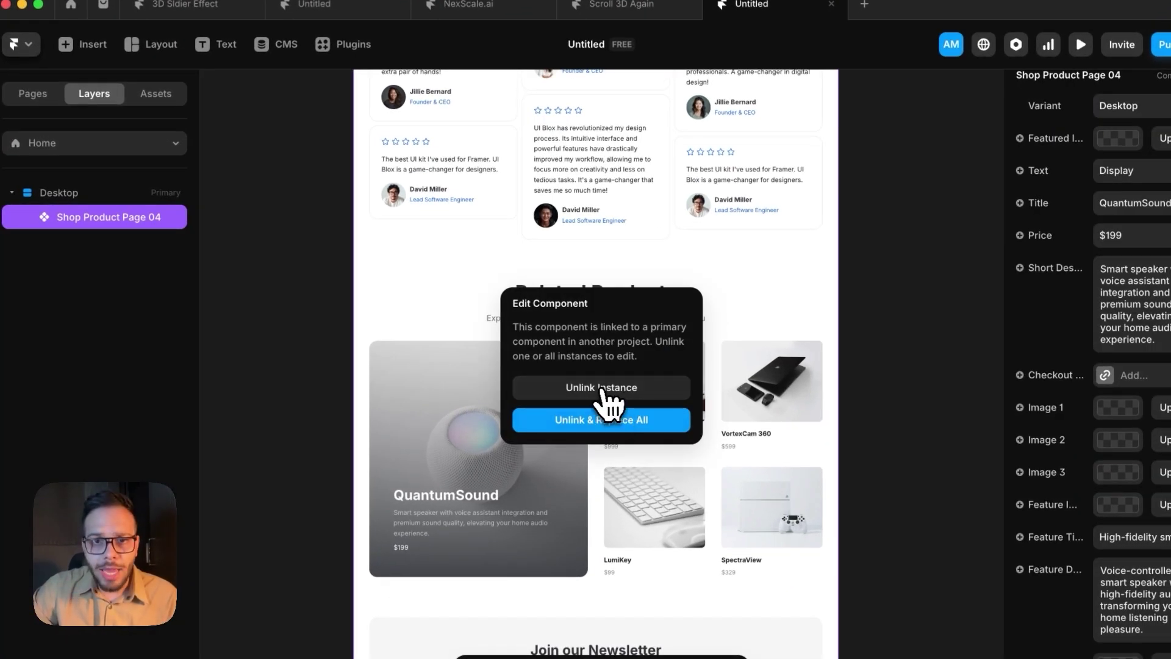
{"action": "left_click", "coordinate": [603, 391]}
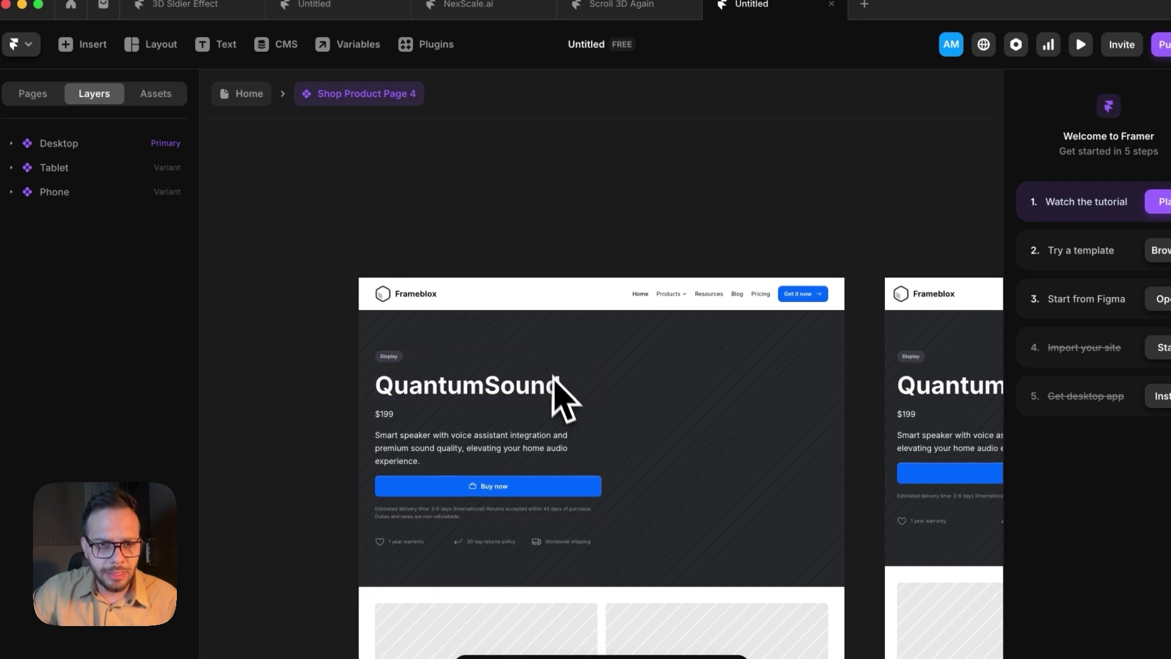
{"action": "scroll", "coordinate": [569, 391], "scroll_direction": "down", "scroll_amount": 10}
{"action": "scroll", "coordinate": [574, 419], "scroll_direction": "up", "scroll_amount": 5}
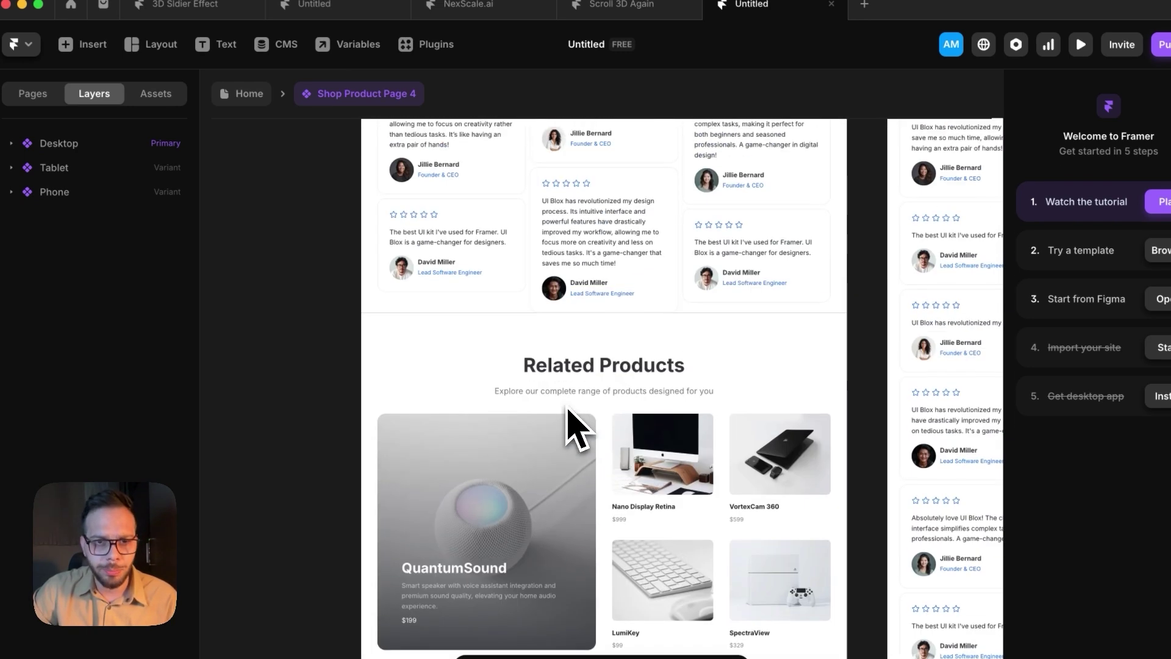
{"action": "left_click", "coordinate": [446, 369]}
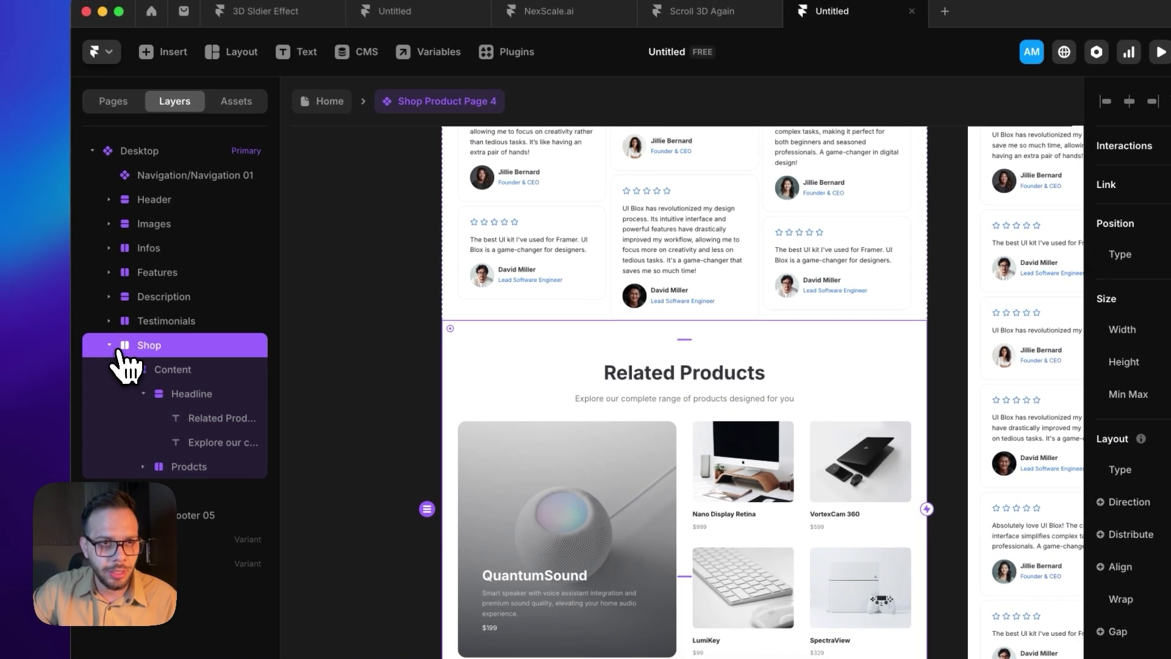
{"action": "left_click", "coordinate": [28, 337]}
{"action": "left_click_drag", "start_coordinate": [149, 356], "coordinate": [152, 210]}
{"action": "scroll", "coordinate": [722, 406], "scroll_direction": "up", "scroll_amount": 10}
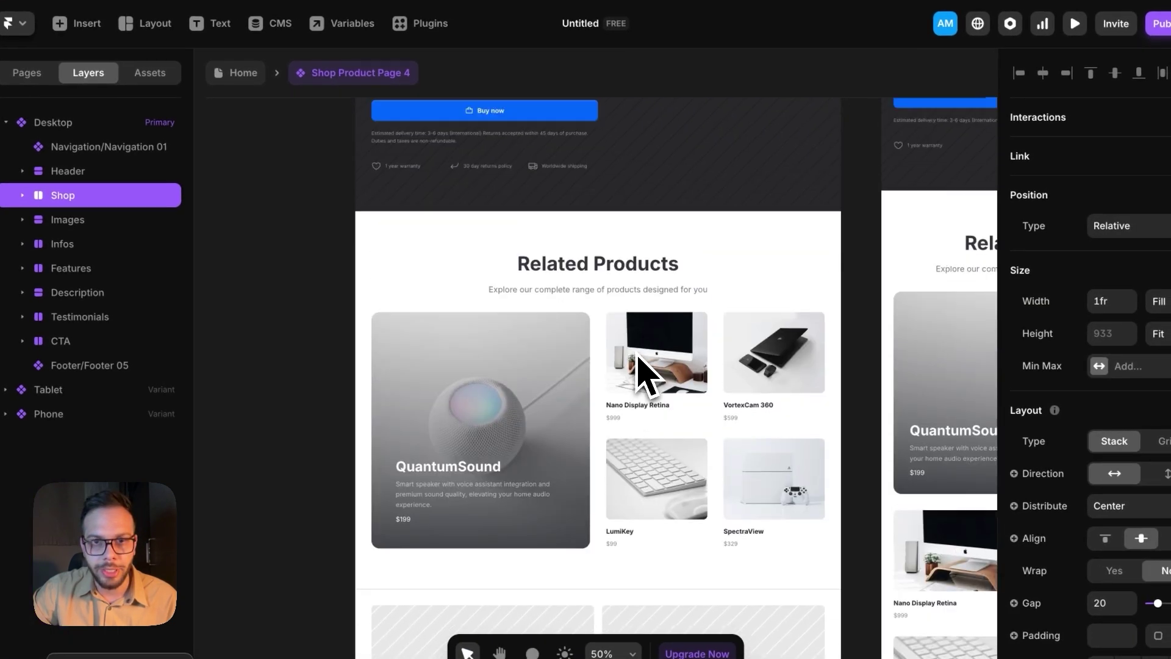
- Examine the section order of the product page, from the header and related products down to the customer testimonials
{"action": "scroll", "coordinate": [638, 358], "scroll_direction": "up", "scroll_amount": 2}
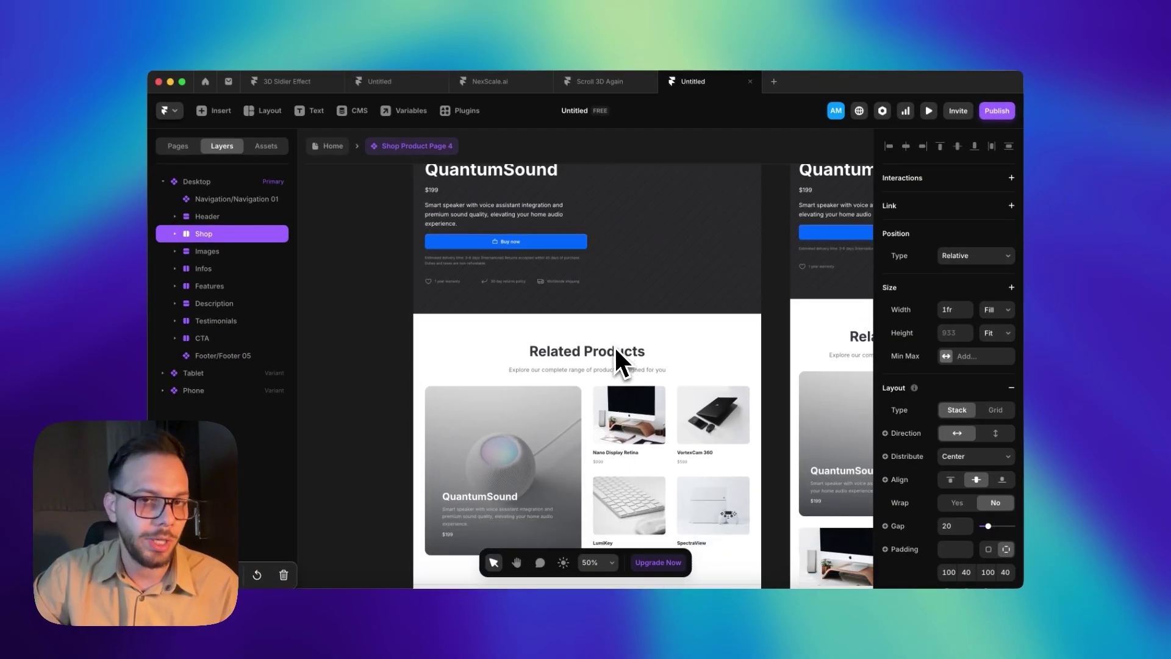
{"action": "scroll", "coordinate": [638, 356], "scroll_direction": "down", "scroll_amount": 2}
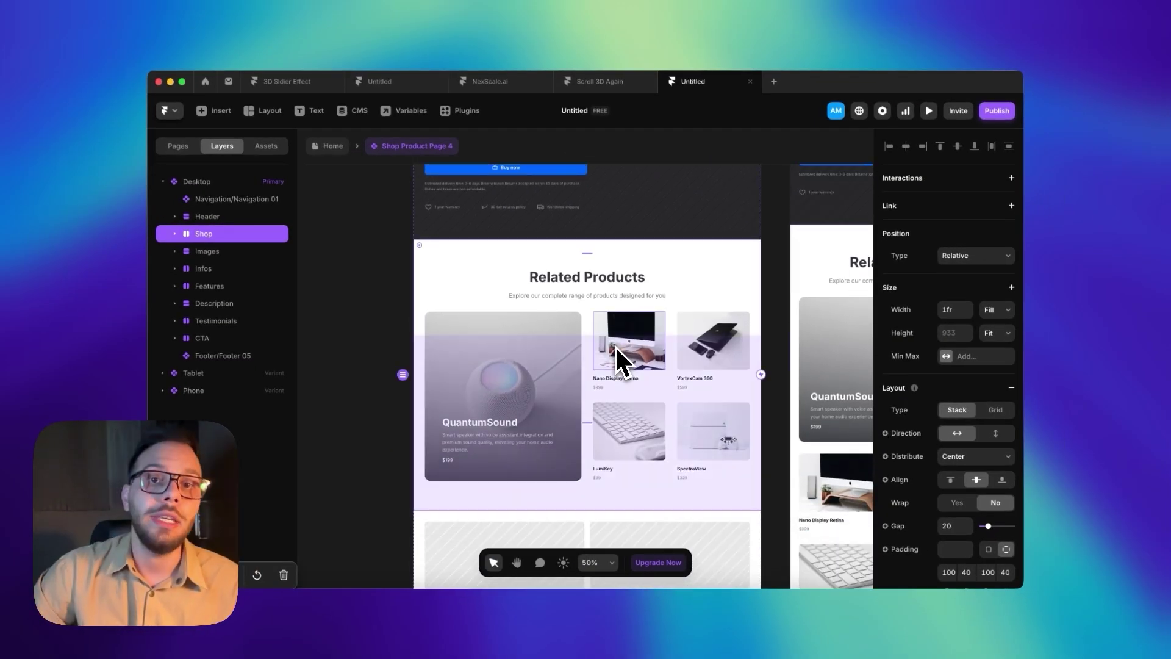
{"action": "scroll", "coordinate": [592, 338], "scroll_direction": "up", "scroll_amount": 3}
{"action": "scroll", "coordinate": [593, 338], "scroll_direction": "down", "scroll_amount": 5}
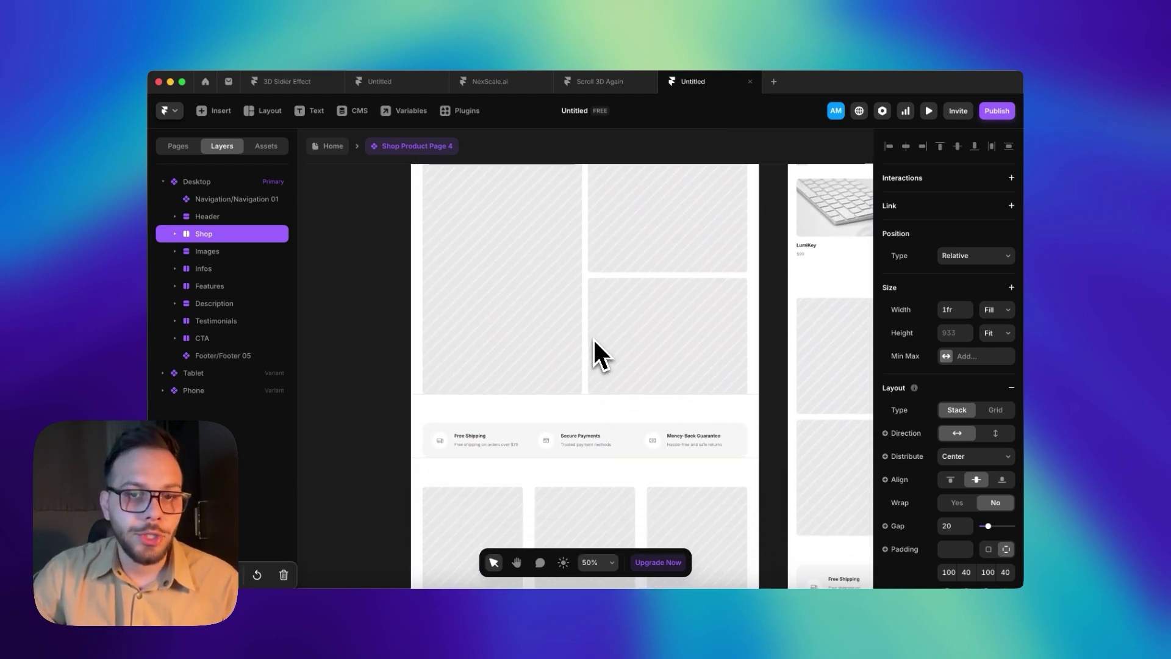
{"action": "scroll", "coordinate": [593, 338], "scroll_direction": "down", "scroll_amount": 10}
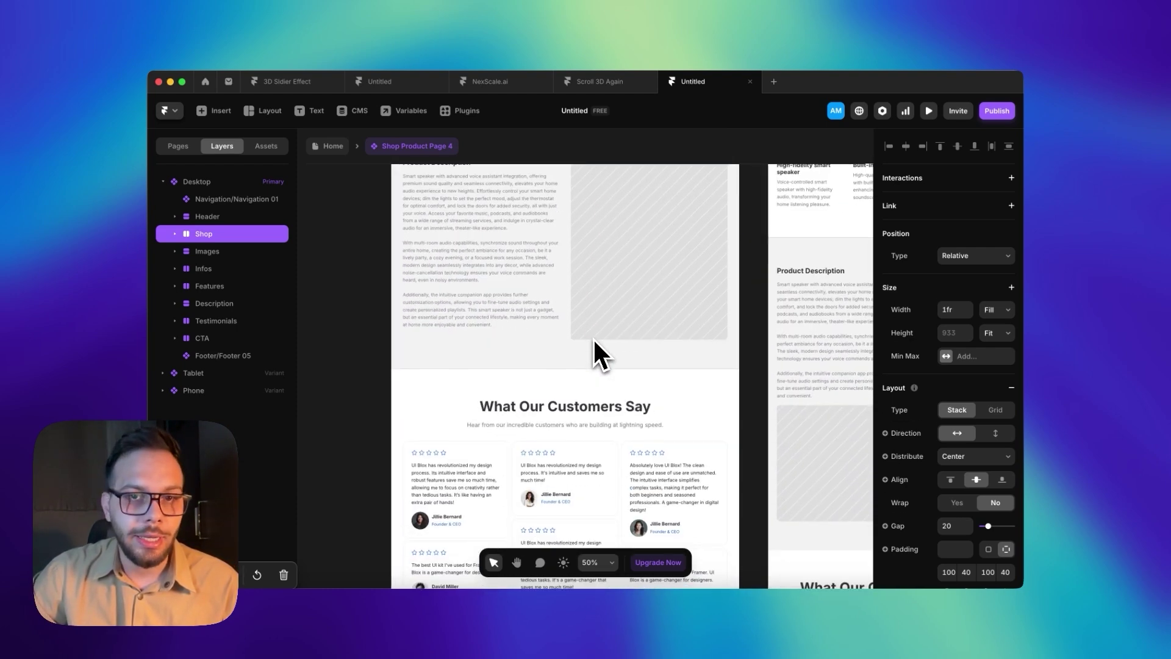
{"action": "scroll", "coordinate": [593, 338], "scroll_direction": "down", "scroll_amount": 8}
{"action": "scroll", "coordinate": [592, 337], "scroll_direction": "up", "scroll_amount": 15}
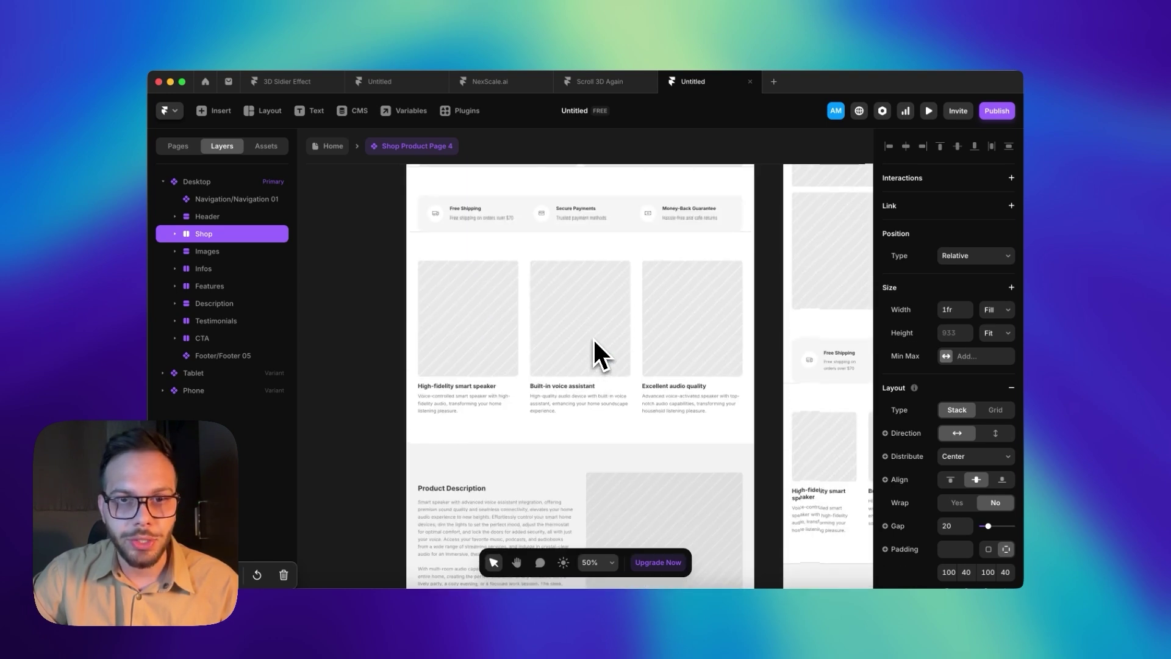
- Fill the product page's header and image placeholders with photos, including a laptop and a phone picture, searching for "phone"
{"action": "scroll", "coordinate": [595, 341], "scroll_direction": "up", "scroll_amount": 10}
{"action": "left_click", "coordinate": [608, 306]}
{"action": "scroll", "coordinate": [979, 317], "scroll_direction": "down", "scroll_amount": 5}
{"action": "left_click", "coordinate": [979, 310]}
{"action": "left_click", "coordinate": [789, 393]}
{"action": "key", "text": "Escape"}
{"action": "left_click", "coordinate": [823, 559]}
{"action": "left_click", "coordinate": [765, 371]}
{"action": "type", "text": "xia"}
{"action": "key", "text": "BackSpace"}
{"action": "key", "text": "BackSpace"}
{"action": "key", "text": "BackSpace"}
{"action": "type", "text": "phone"}
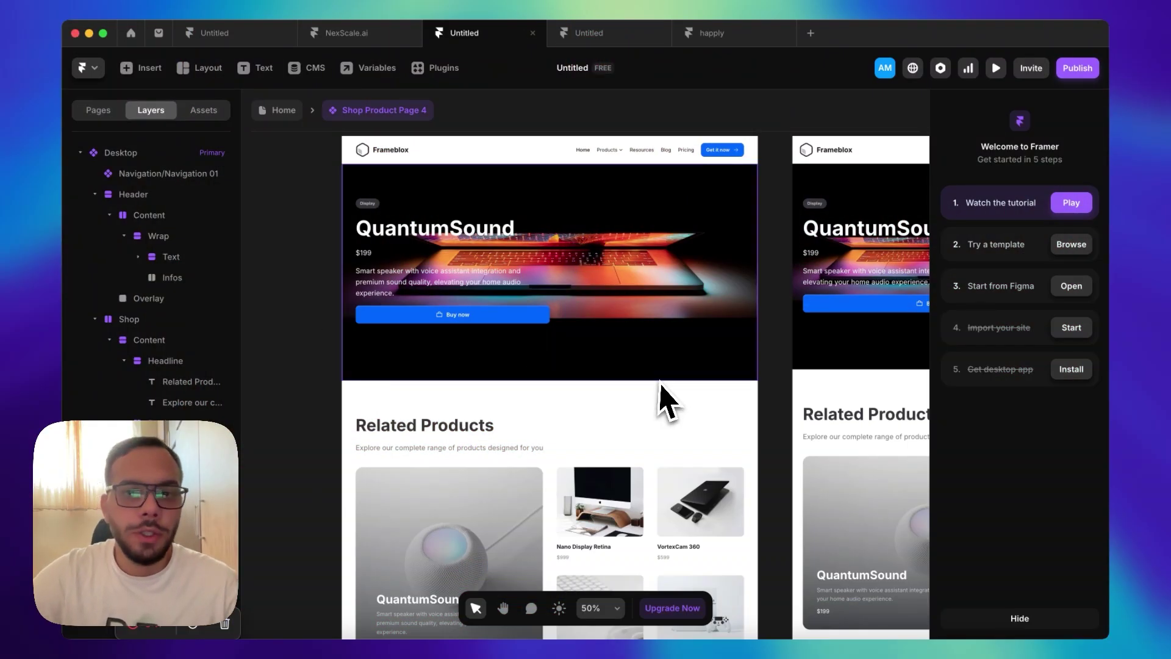
- Review the product page with its new photos across the header, related products and image sections
{"action": "scroll", "coordinate": [659, 399], "scroll_direction": "down", "scroll_amount": 3}
{"action": "scroll", "coordinate": [671, 403], "scroll_direction": "down", "scroll_amount": 10}
{"action": "scroll", "coordinate": [671, 403], "scroll_direction": "up", "scroll_amount": 5}
{"action": "scroll", "coordinate": [671, 402], "scroll_direction": "down", "scroll_amount": 10}
{"action": "scroll", "coordinate": [671, 402], "scroll_direction": "down", "scroll_amount": 5}
{"action": "scroll", "coordinate": [666, 397], "scroll_direction": "up", "scroll_amount": 10}
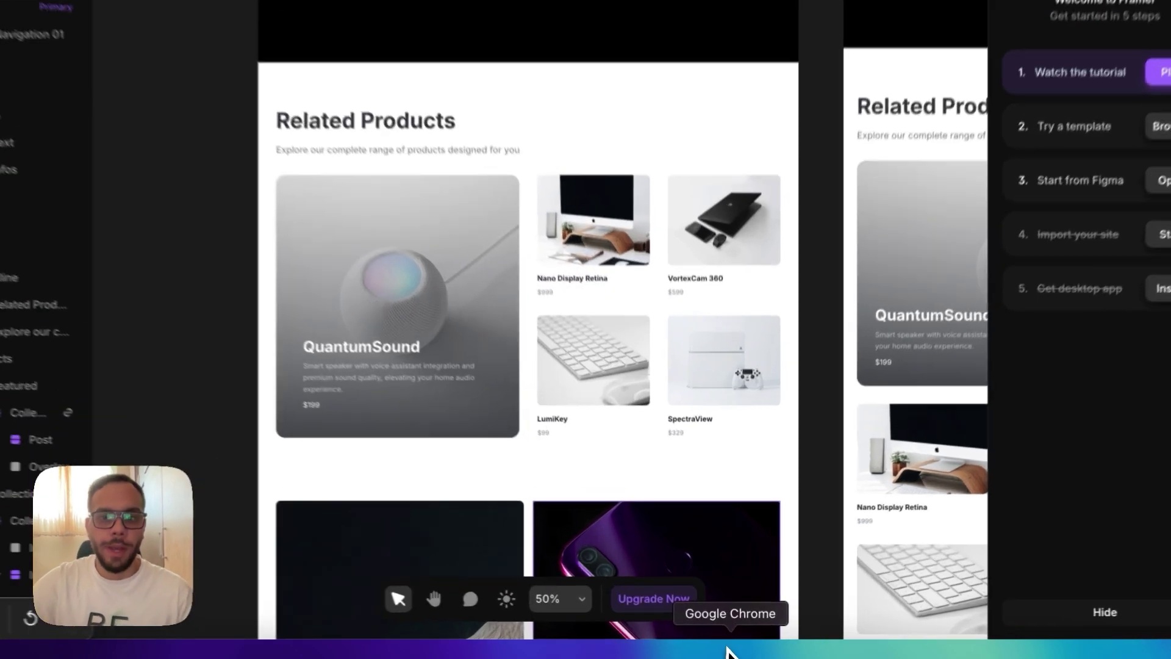
- Switch to the Shopify admin in Chrome and open the SoundProduct collection to examine its product list
{"action": "left_click", "coordinate": [724, 640]}
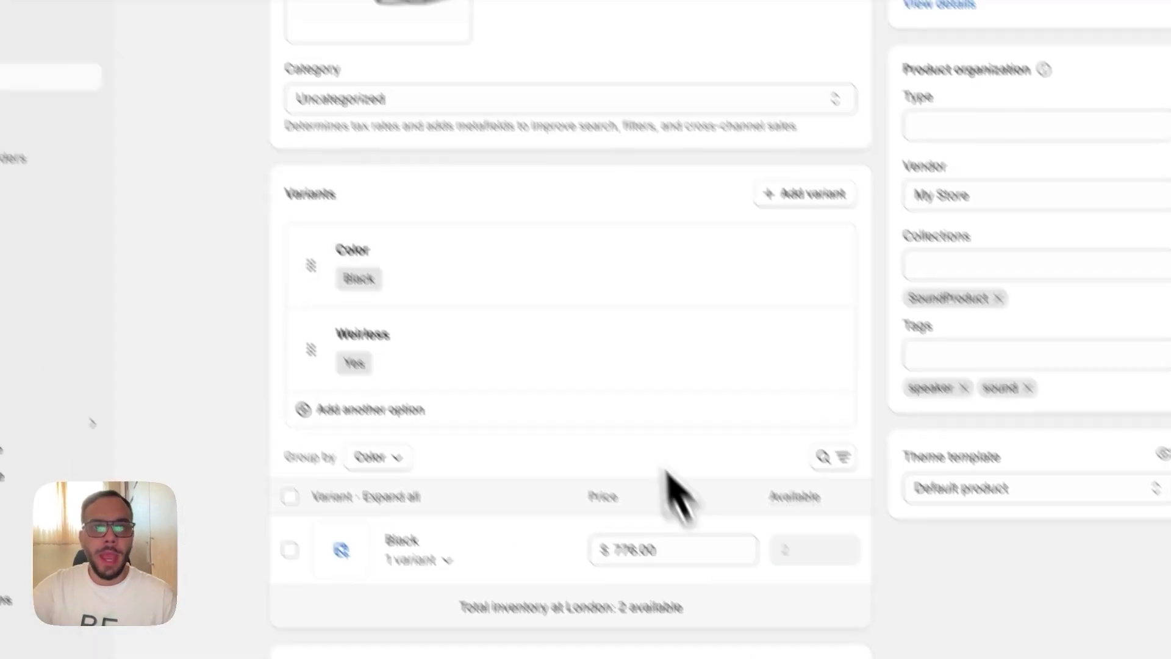
{"action": "scroll", "coordinate": [555, 287], "scroll_direction": "up", "scroll_amount": 5}
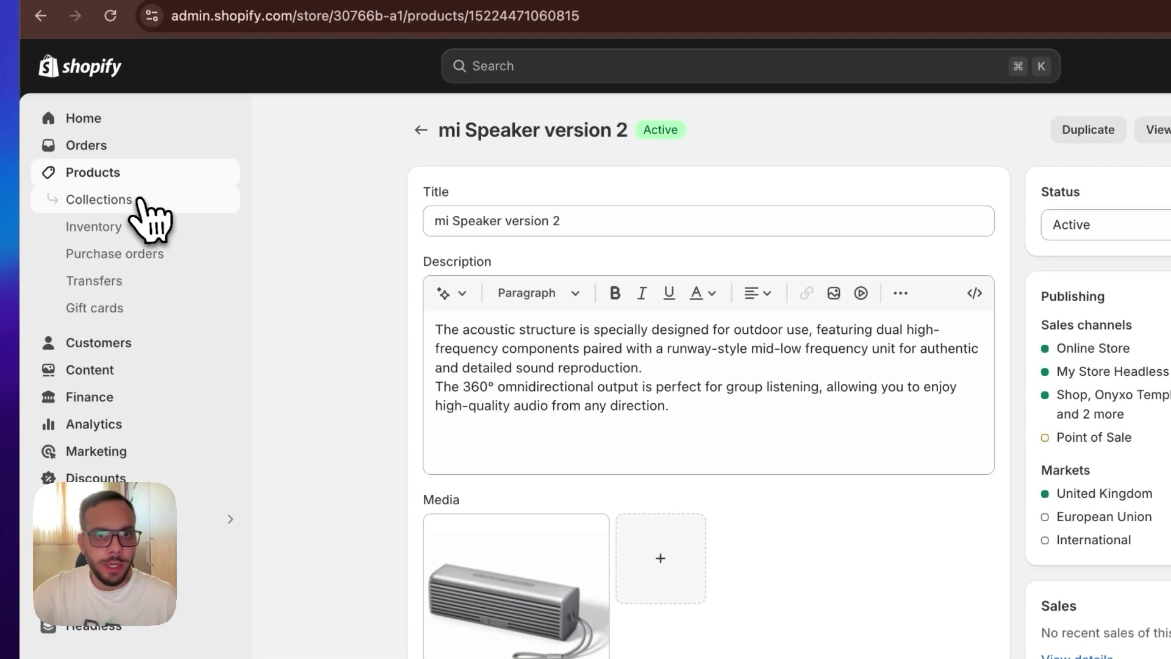
{"action": "left_click", "coordinate": [67, 177]}
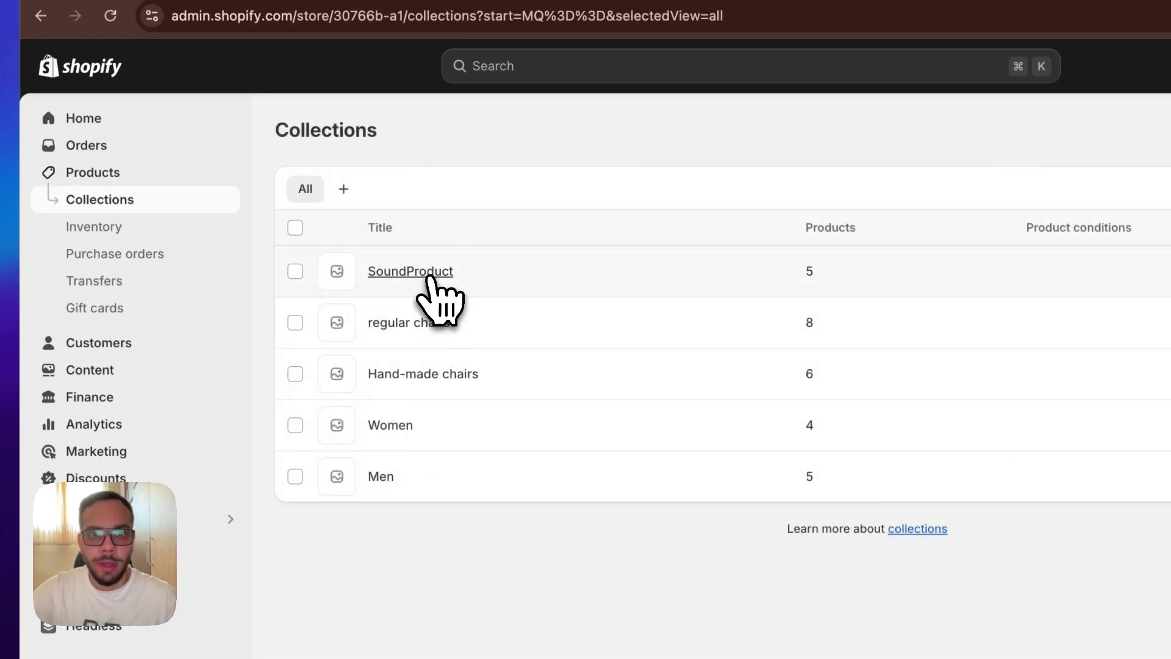
{"action": "left_click", "coordinate": [411, 273]}
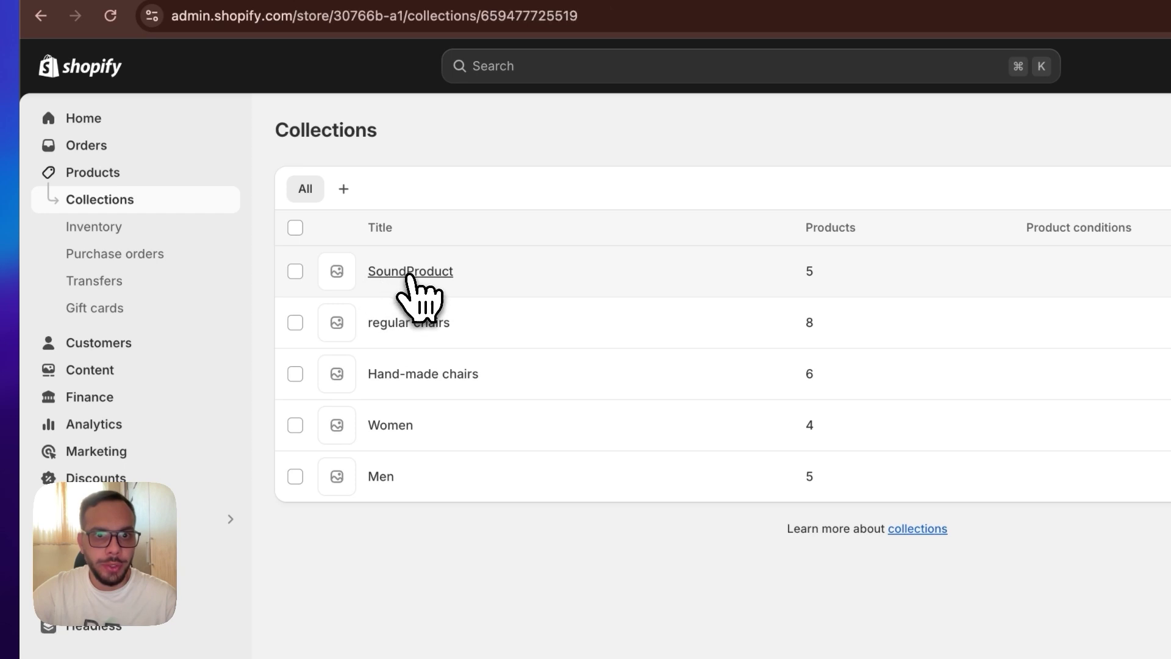
{"action": "scroll", "coordinate": [549, 366], "scroll_direction": "down", "scroll_amount": 6}
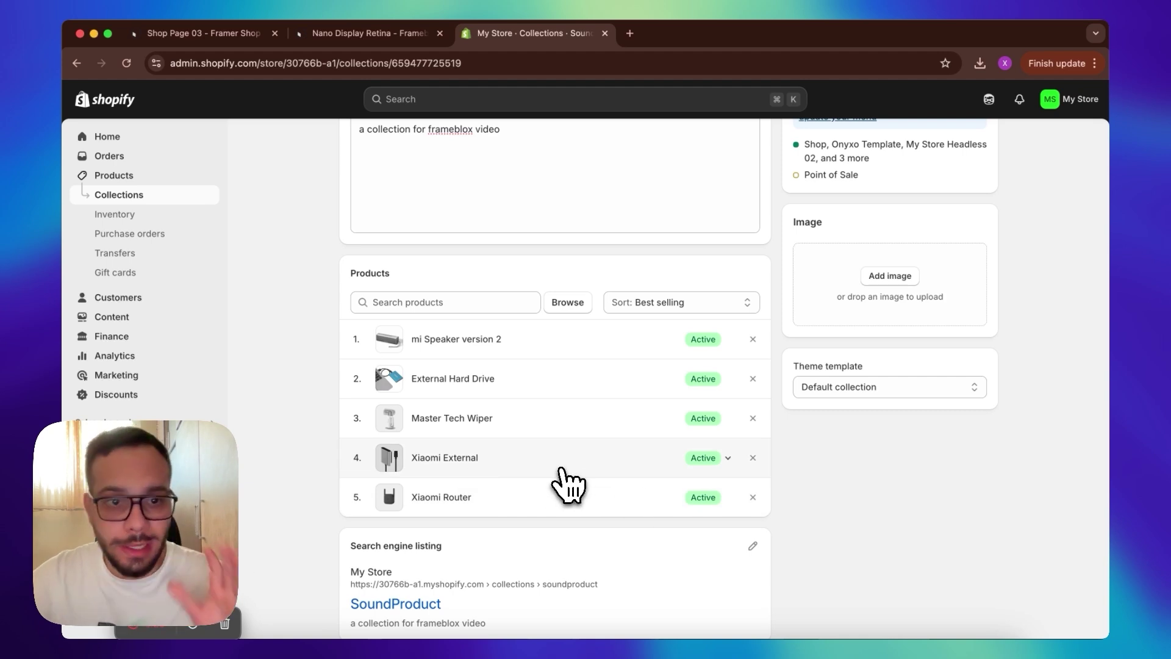
- Switch back to Framer and launch the Shopiframe plugin
{"action": "left_click", "coordinate": [831, 645]}
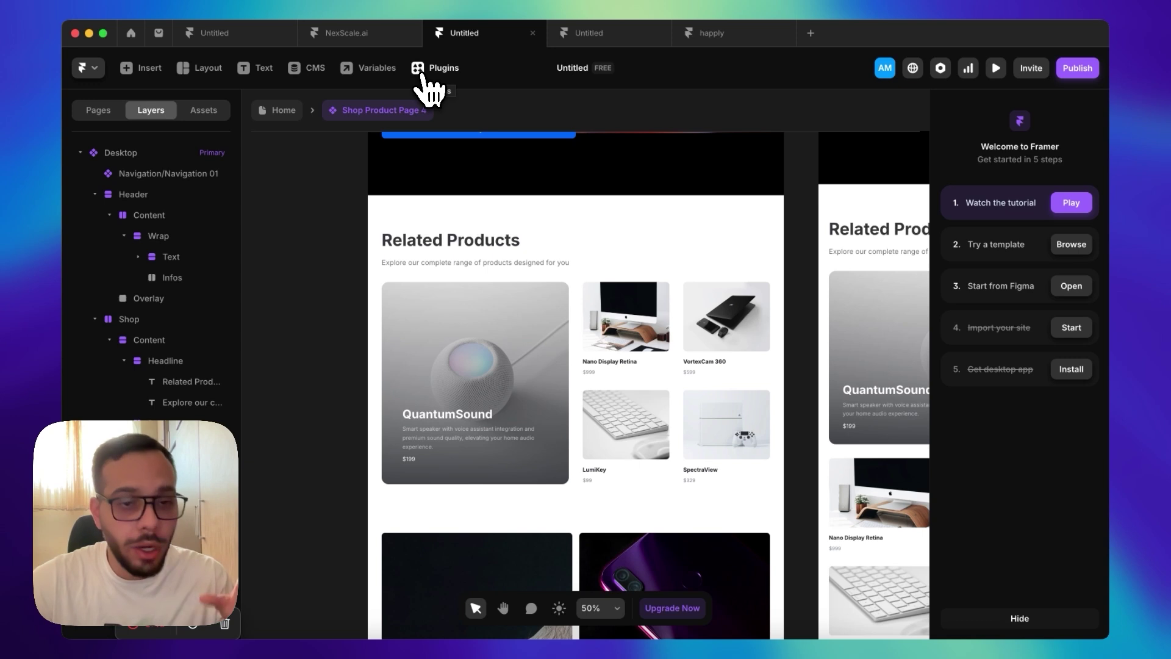
{"action": "left_click", "coordinate": [433, 82]}
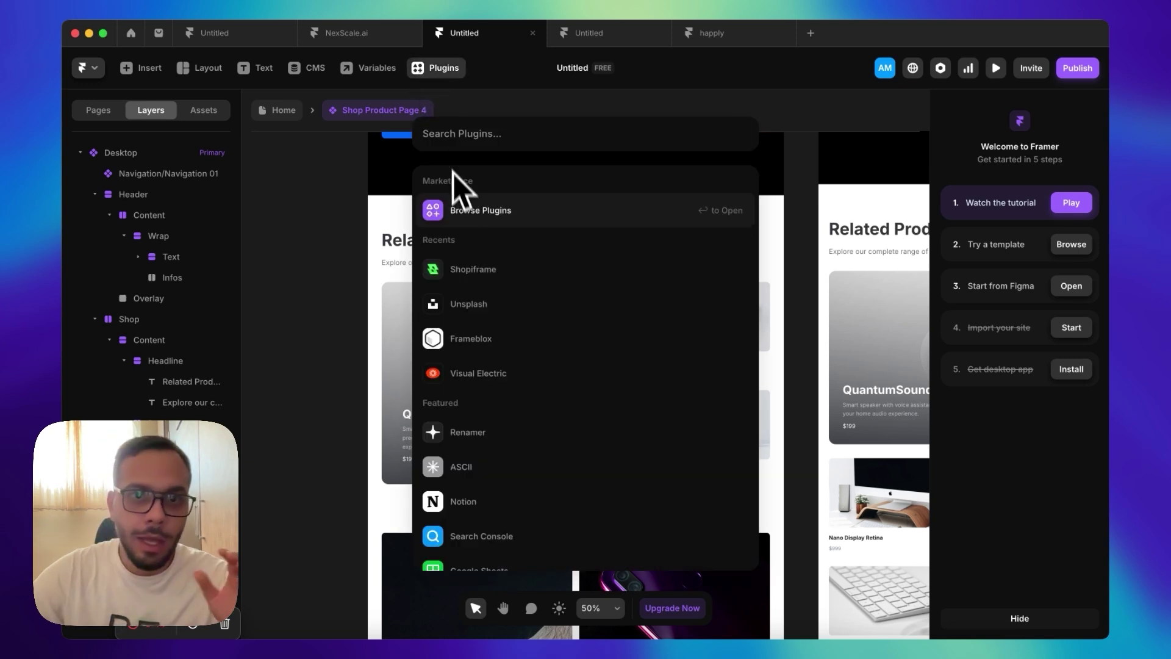
{"action": "left_click", "coordinate": [478, 274]}
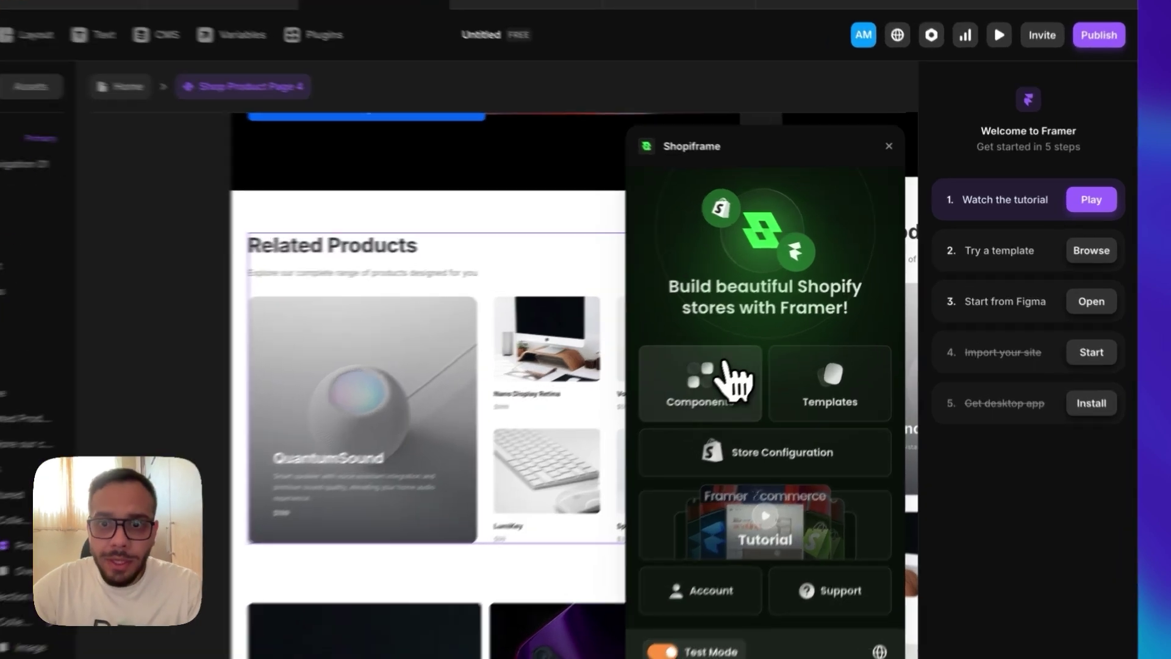
- Browse Shopiframe's store components, such as Add to Cart, Variant Selector and Price, and close the plugin
{"action": "left_click", "coordinate": [776, 364]}
{"action": "scroll", "coordinate": [817, 320], "scroll_direction": "down", "scroll_amount": 3}
{"action": "scroll", "coordinate": [750, 360], "scroll_direction": "down", "scroll_amount": 10}
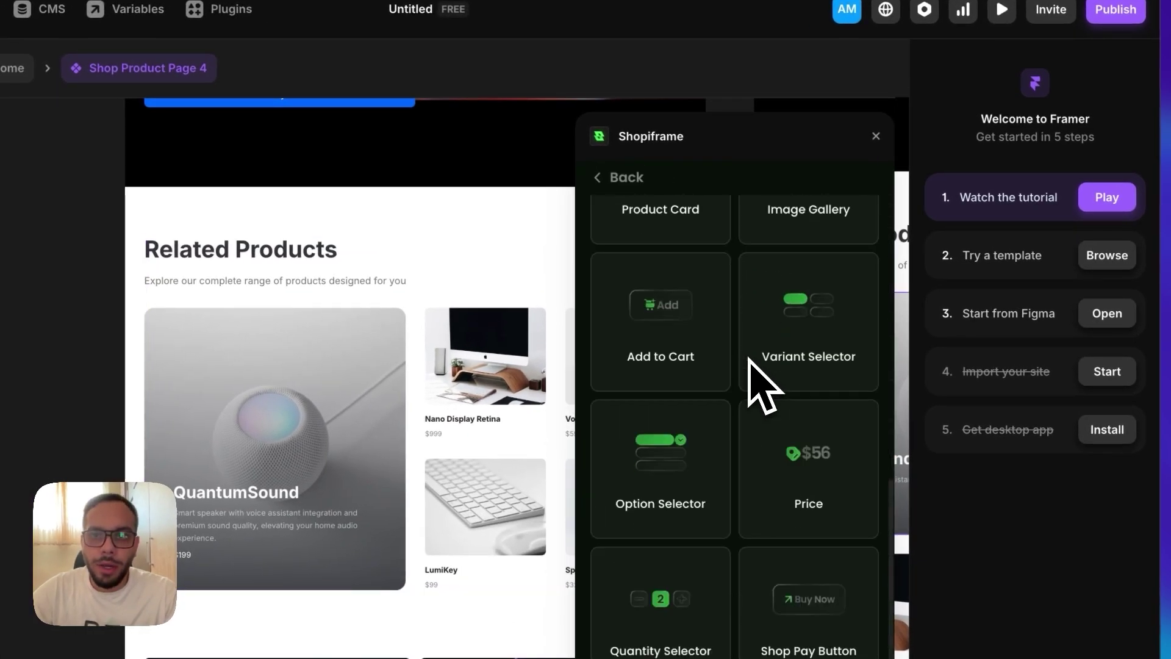
{"action": "scroll", "coordinate": [764, 387], "scroll_direction": "up", "scroll_amount": 10}
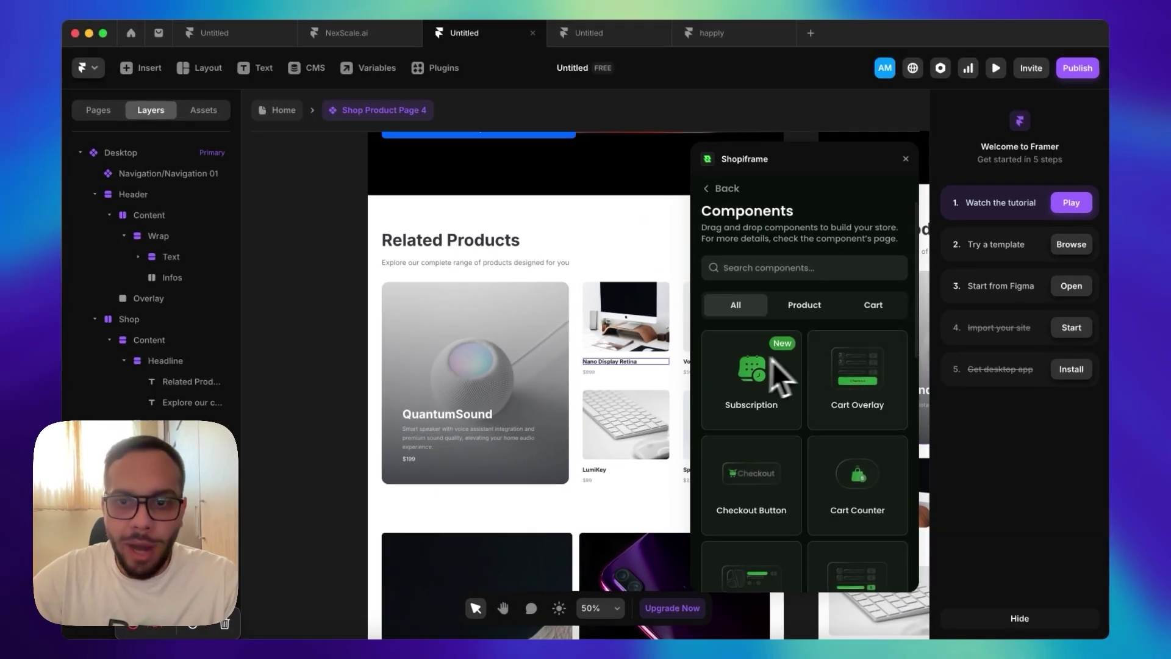
{"action": "left_click", "coordinate": [727, 189]}
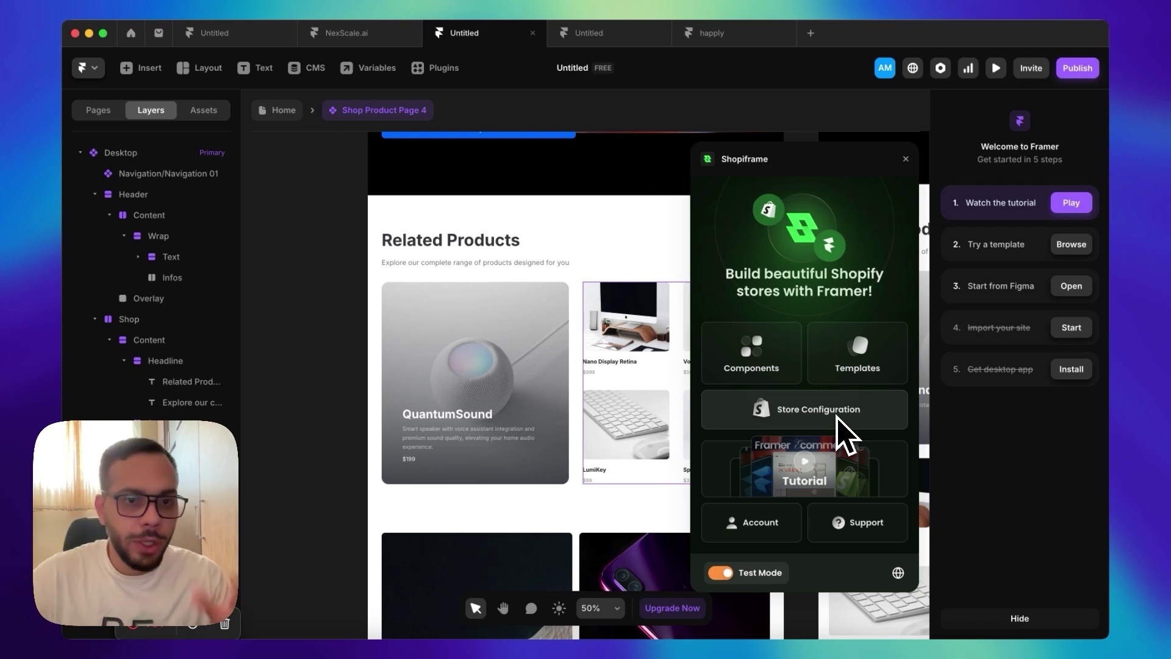
{"action": "left_click", "coordinate": [906, 158]}
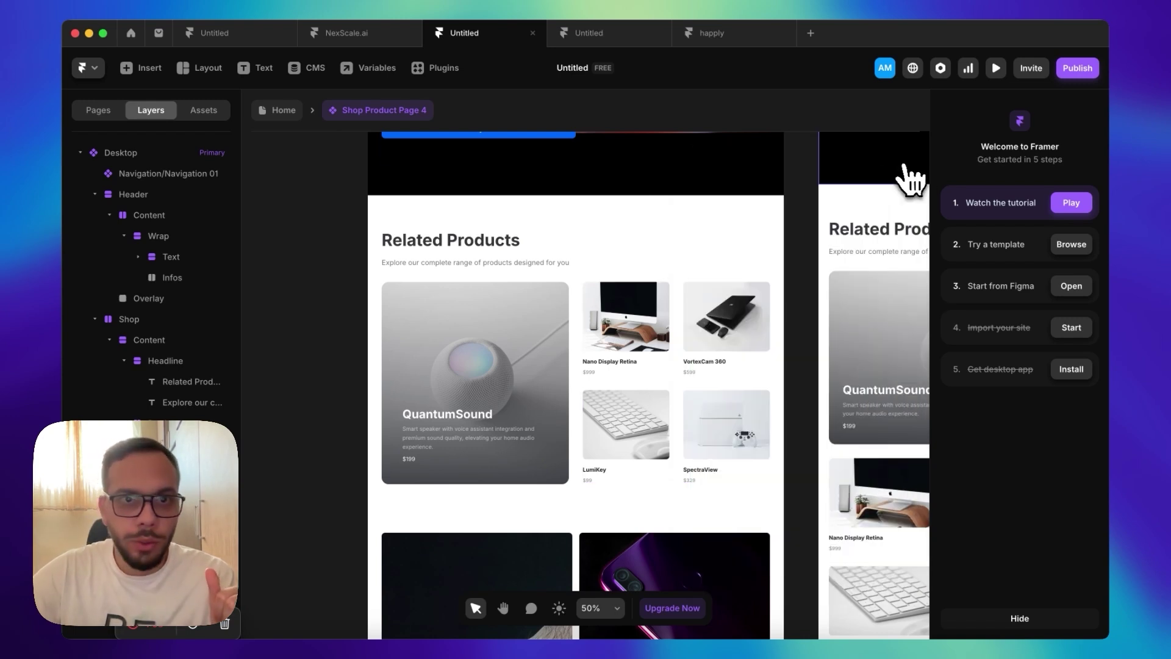
- Create a new synced CMS collection named Shopiframe using the Shopiframe plugin
{"action": "left_click", "coordinate": [311, 69]}
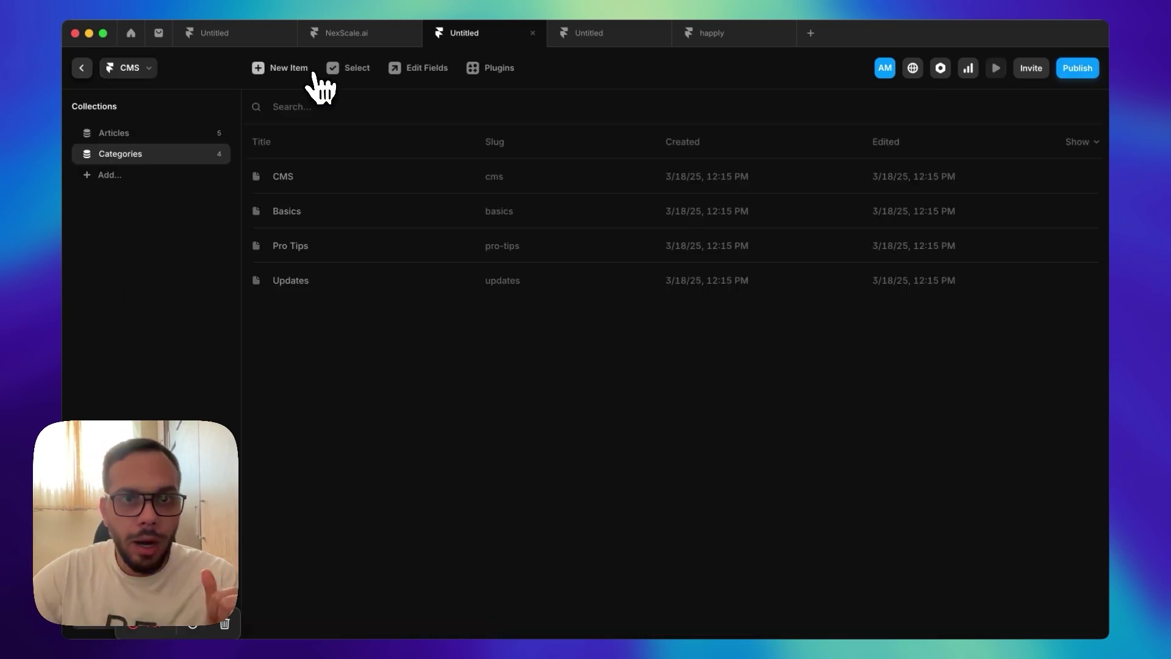
{"action": "left_click", "coordinate": [472, 91]}
{"action": "left_click", "coordinate": [473, 270]}
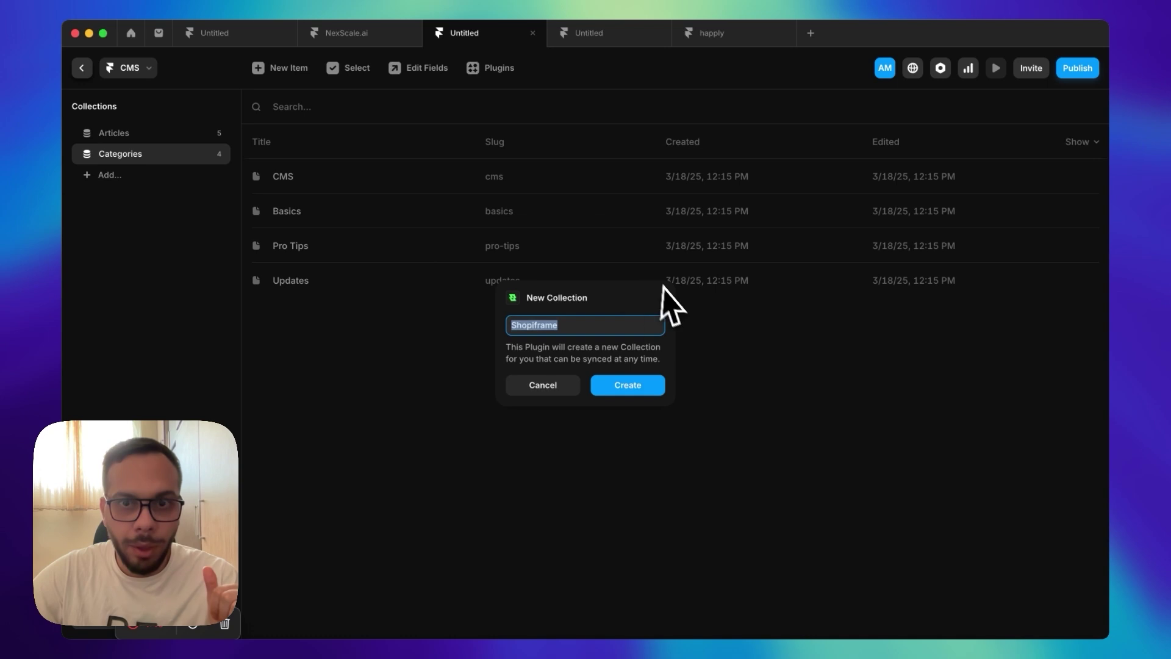
{"action": "left_click", "coordinate": [609, 382]}
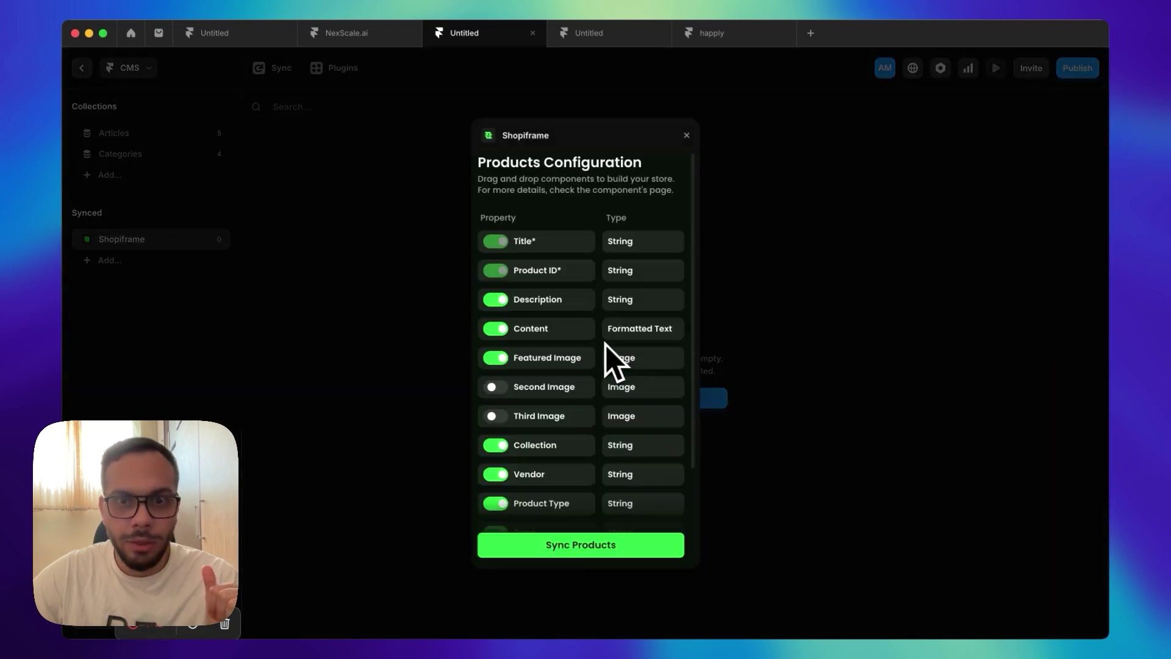
- Sync the Shopify products into the Shopiframe collection with the Second Image and Third Image fields turned off, and browse the synced items
{"action": "scroll", "coordinate": [601, 382], "scroll_direction": "down", "scroll_amount": 3}
{"action": "scroll", "coordinate": [584, 373], "scroll_direction": "down", "scroll_amount": 2}
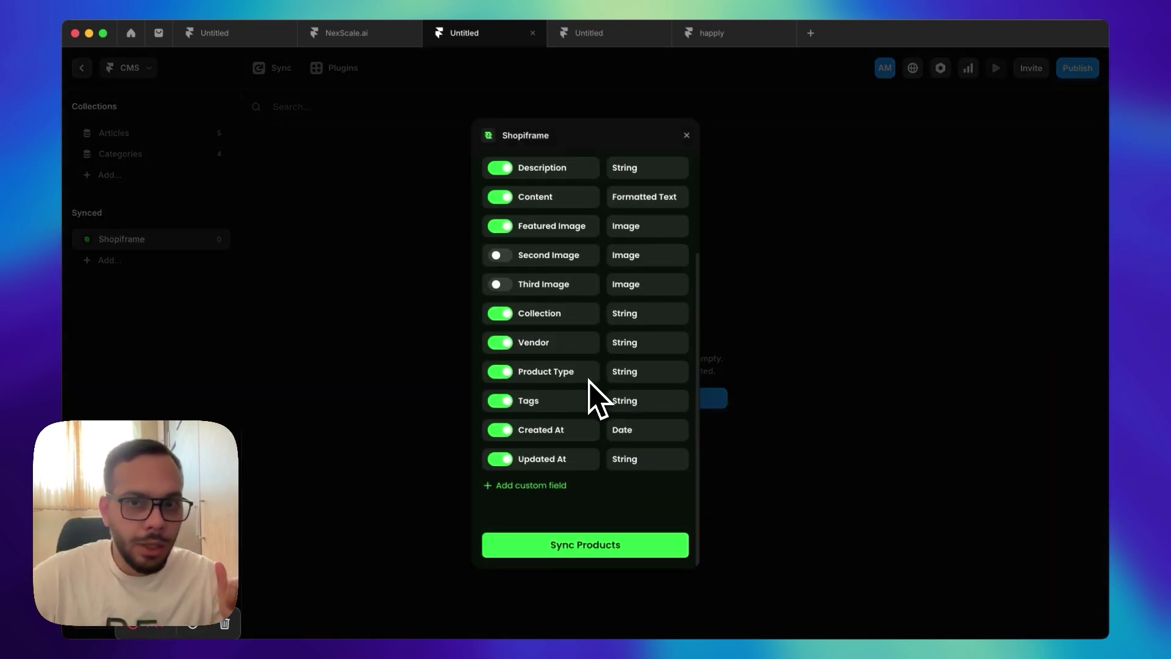
{"action": "mouse_move", "coordinate": [589, 381]}
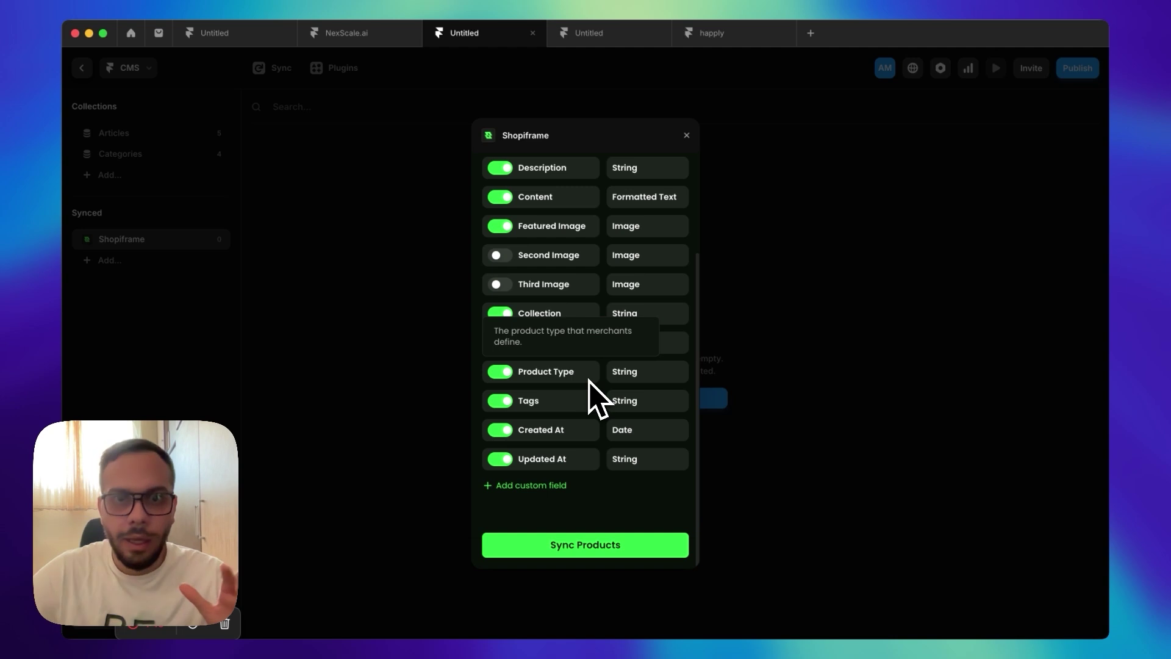
{"action": "left_click", "coordinate": [496, 254]}
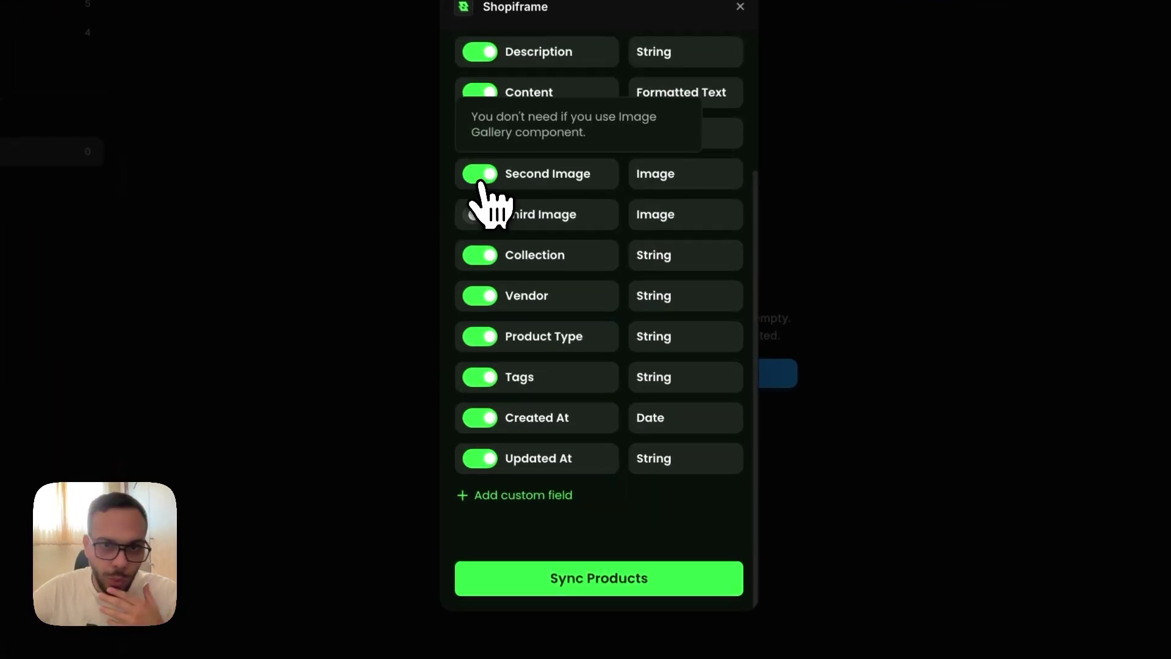
{"action": "left_click", "coordinate": [480, 177]}
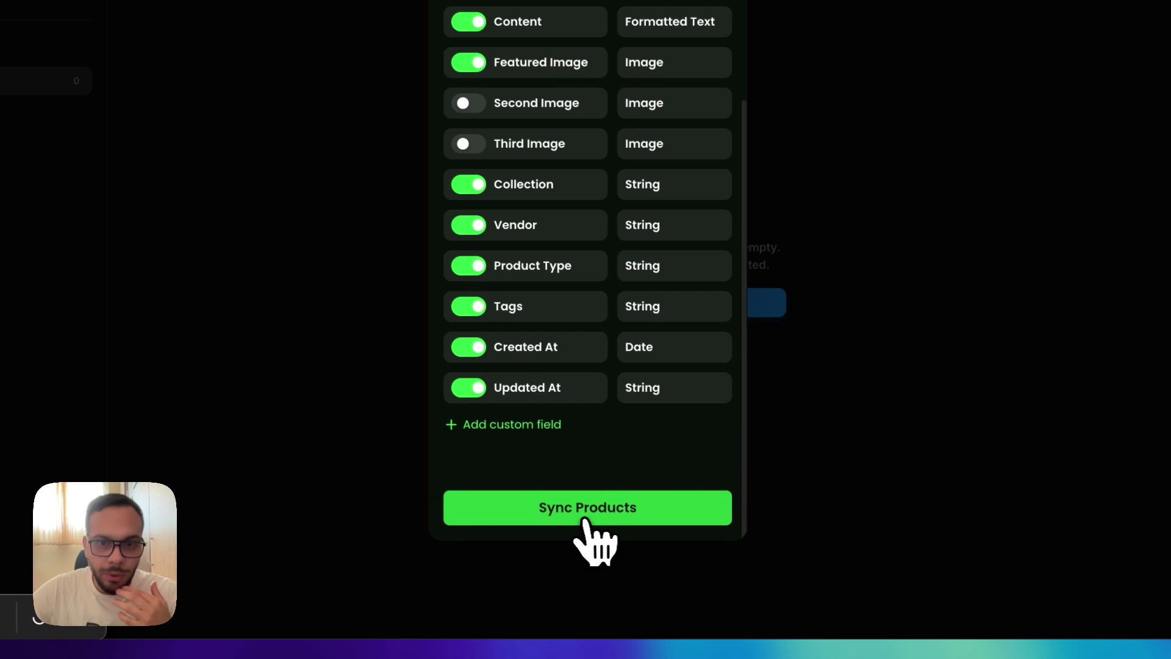
{"action": "left_click", "coordinate": [564, 511]}
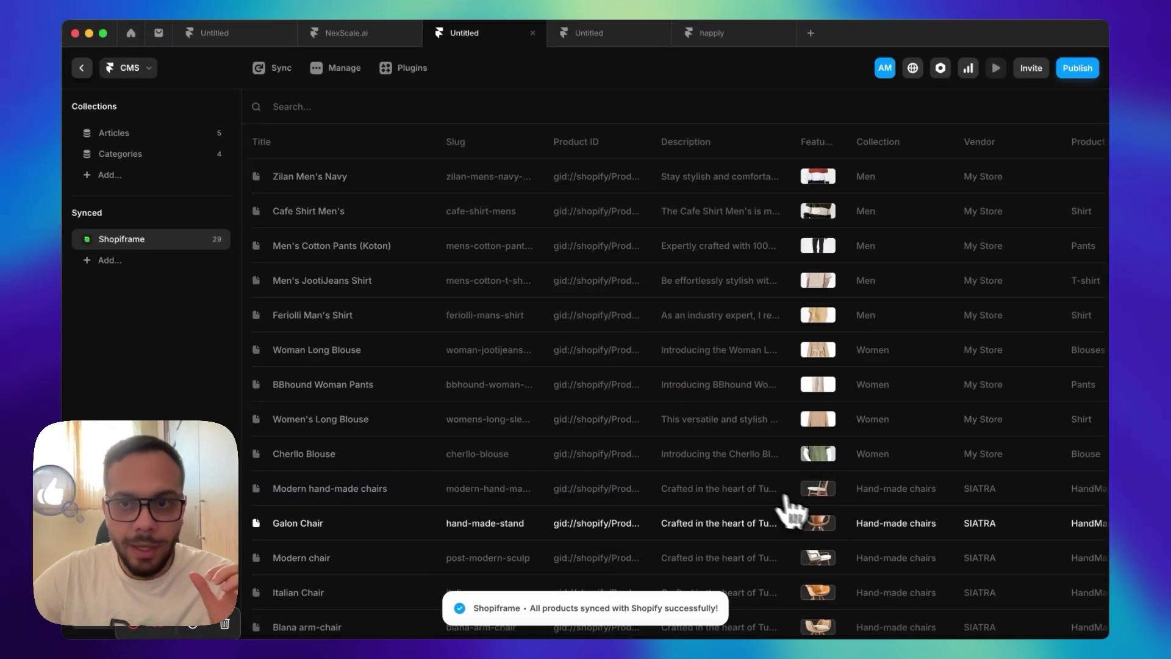
{"action": "scroll", "coordinate": [786, 499], "scroll_direction": "down", "scroll_amount": 10}
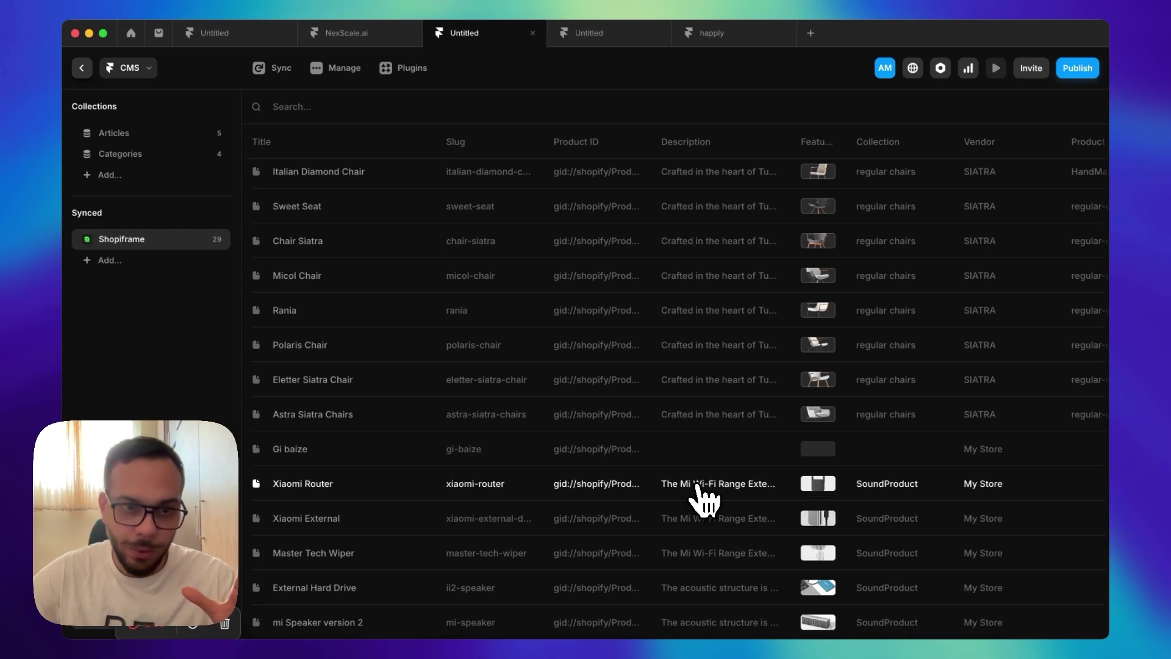
- Return to the shop page and set the four-product Related Products grid's content source to Shopiframe
{"action": "left_click", "coordinate": [81, 67]}
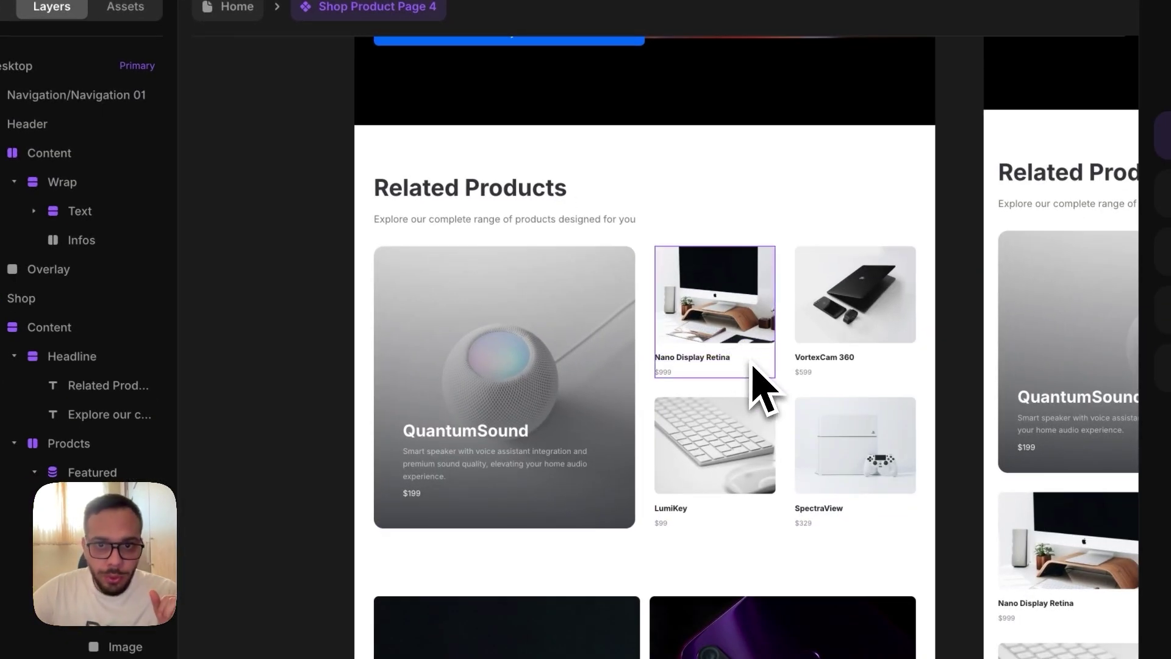
{"action": "left_click", "coordinate": [753, 379]}
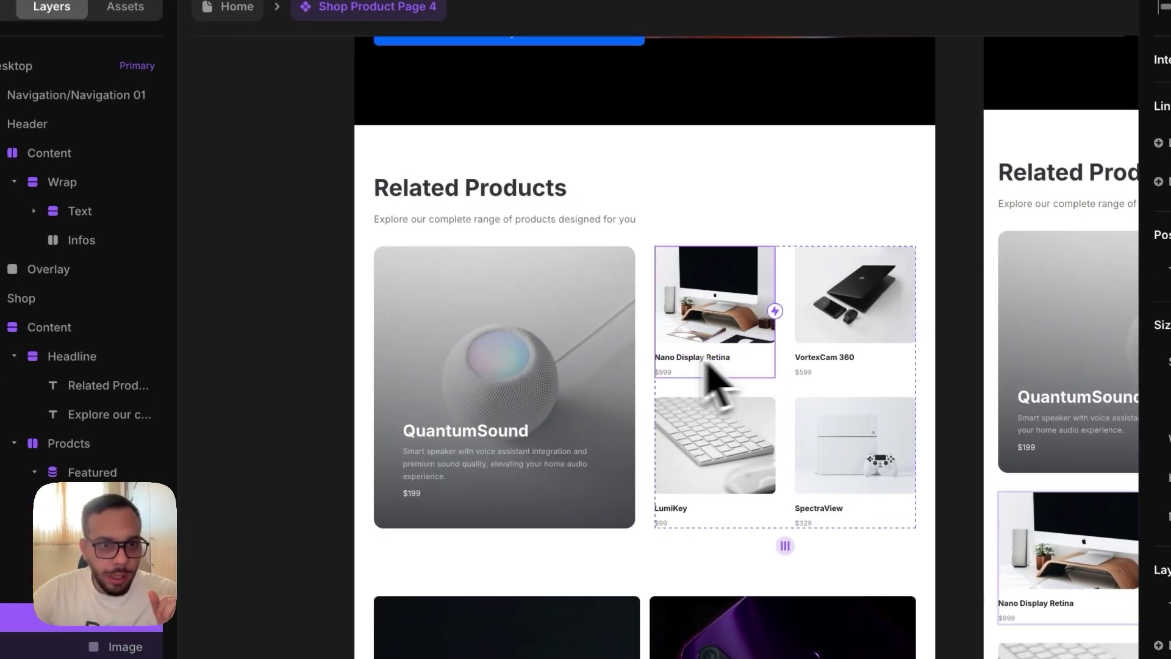
{"action": "left_click", "coordinate": [105, 589]}
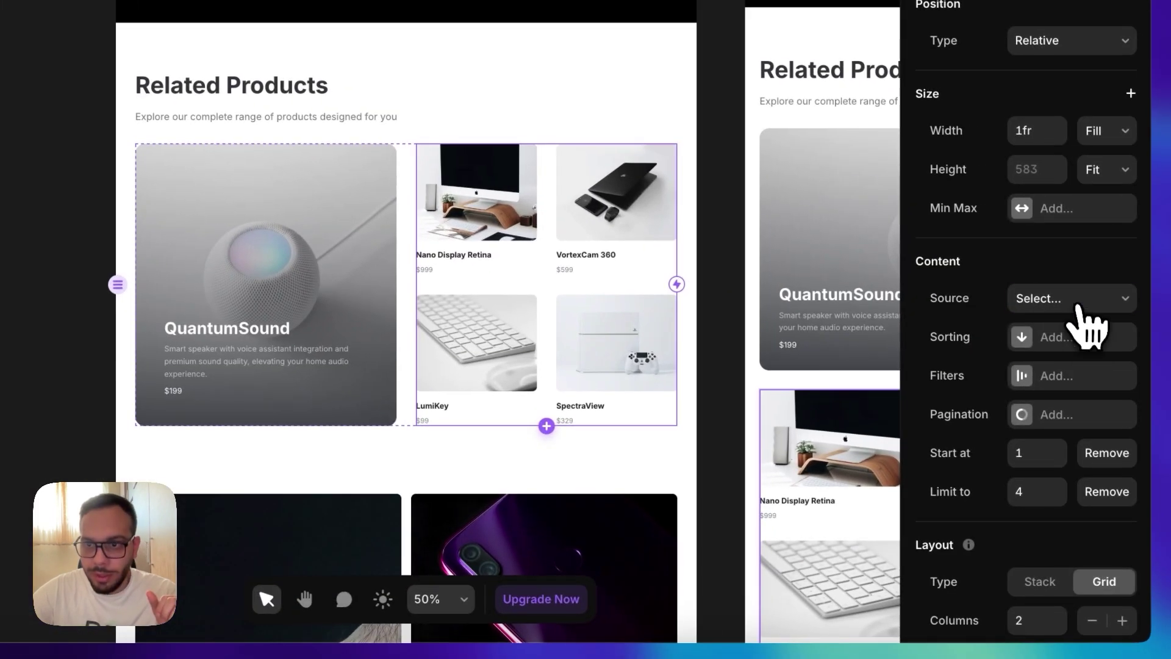
{"action": "left_click", "coordinate": [1088, 302]}
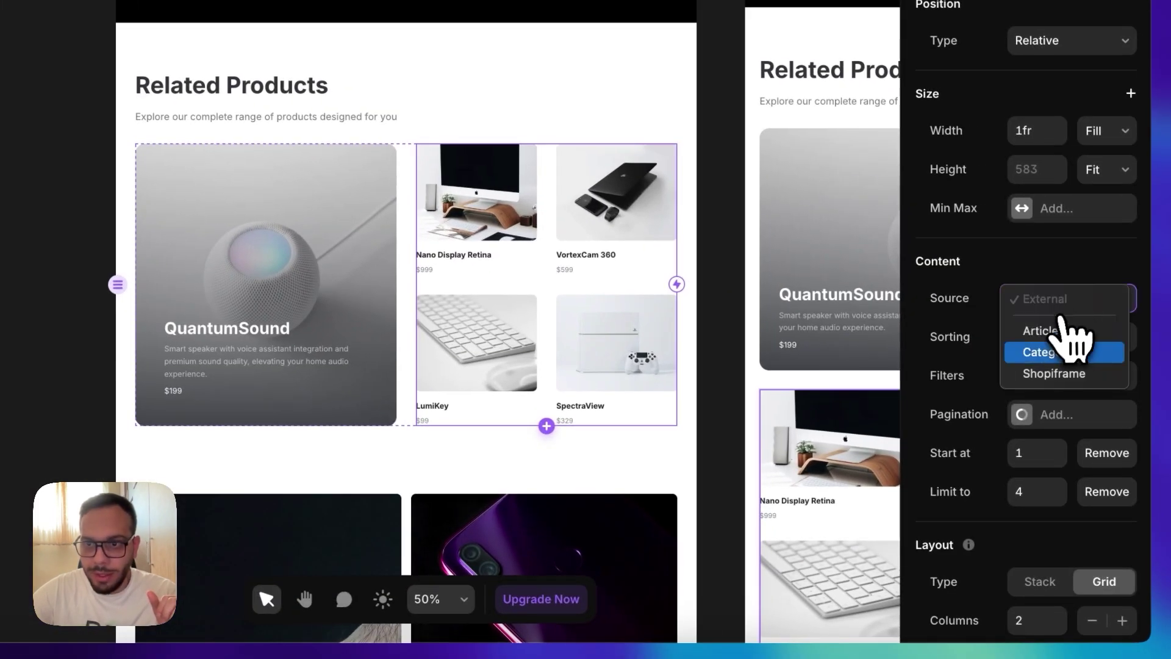
{"action": "left_click", "coordinate": [1055, 375]}
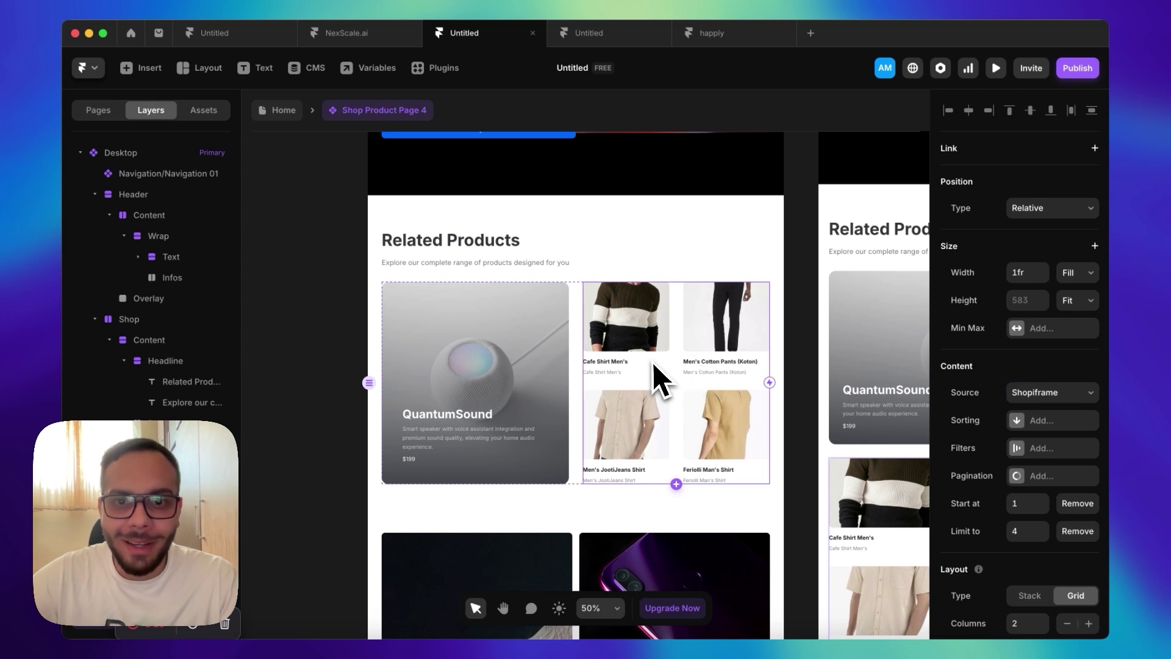
- Filter the four-product grid to items whose Collection equals SoundProduct
{"action": "left_click", "coordinate": [1035, 451]}
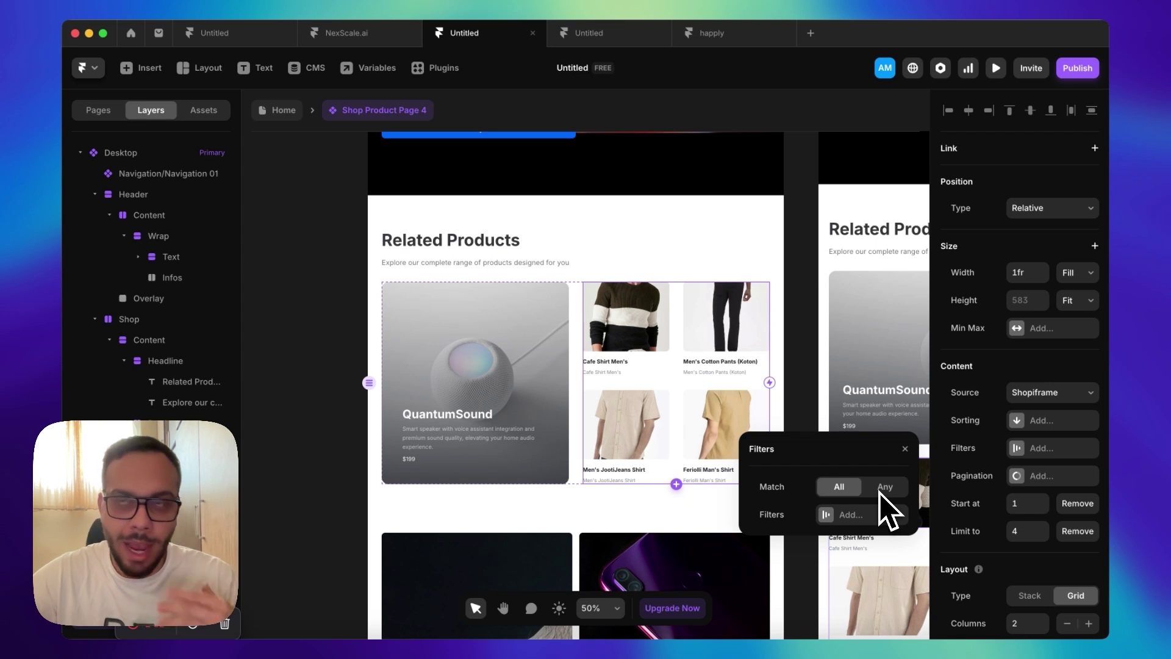
{"action": "left_click", "coordinate": [878, 514]}
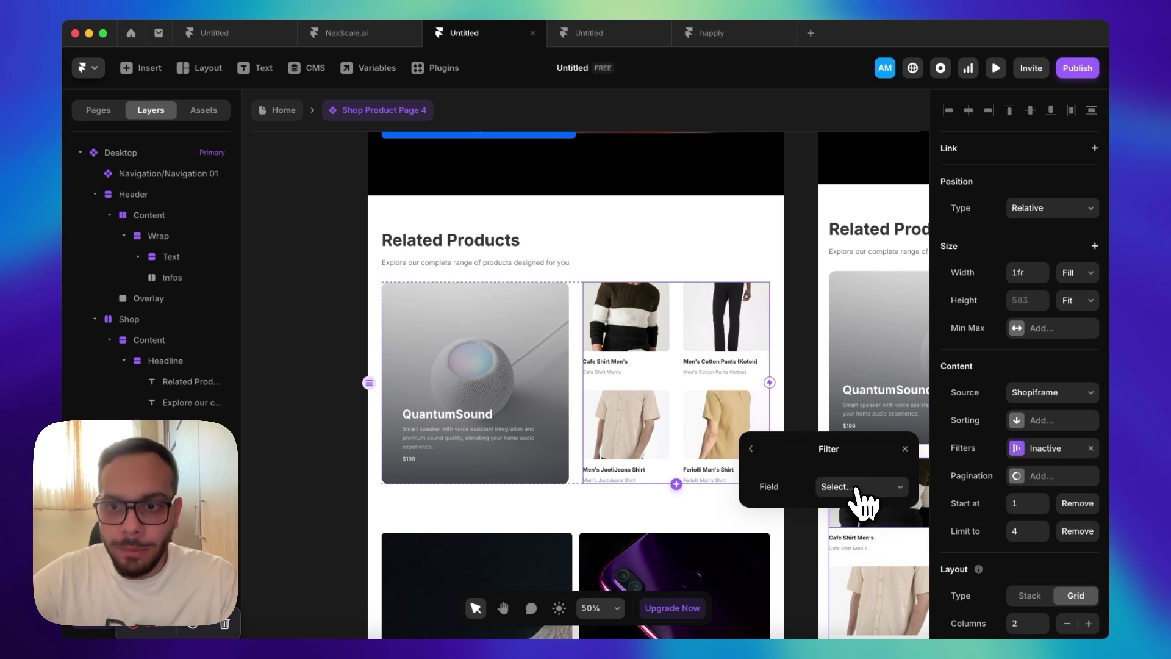
{"action": "left_click", "coordinate": [855, 488]}
{"action": "scroll", "coordinate": [862, 554], "scroll_direction": "down", "scroll_amount": 5}
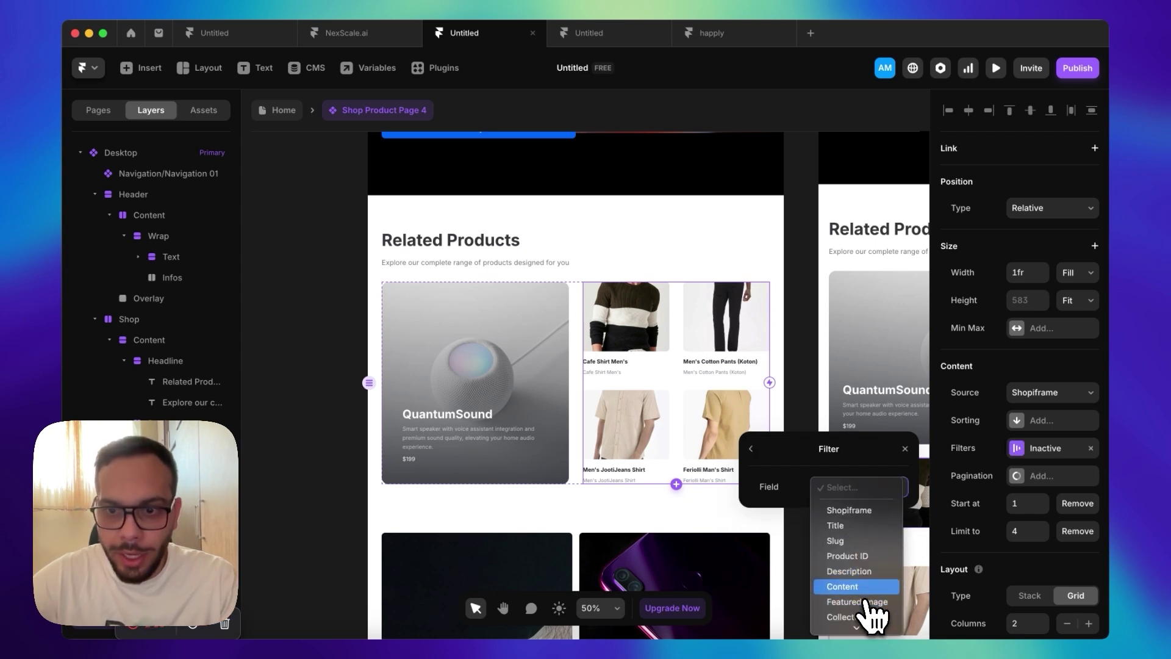
{"action": "left_click", "coordinate": [854, 543]}
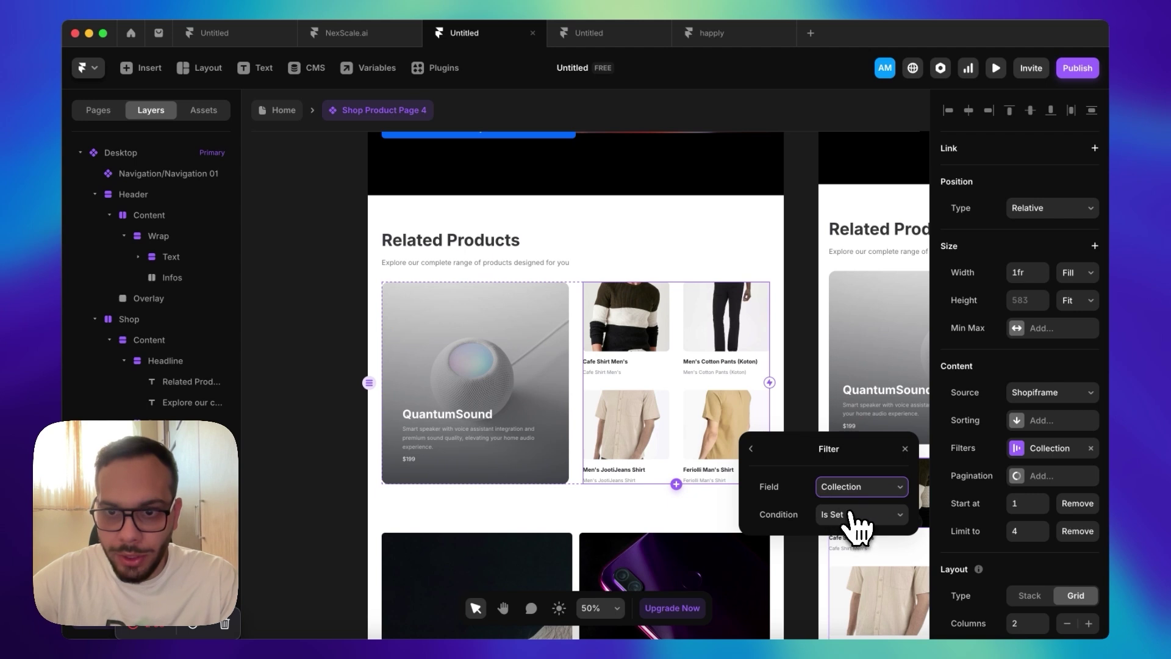
{"action": "left_click", "coordinate": [846, 515]}
{"action": "left_click", "coordinate": [859, 562]}
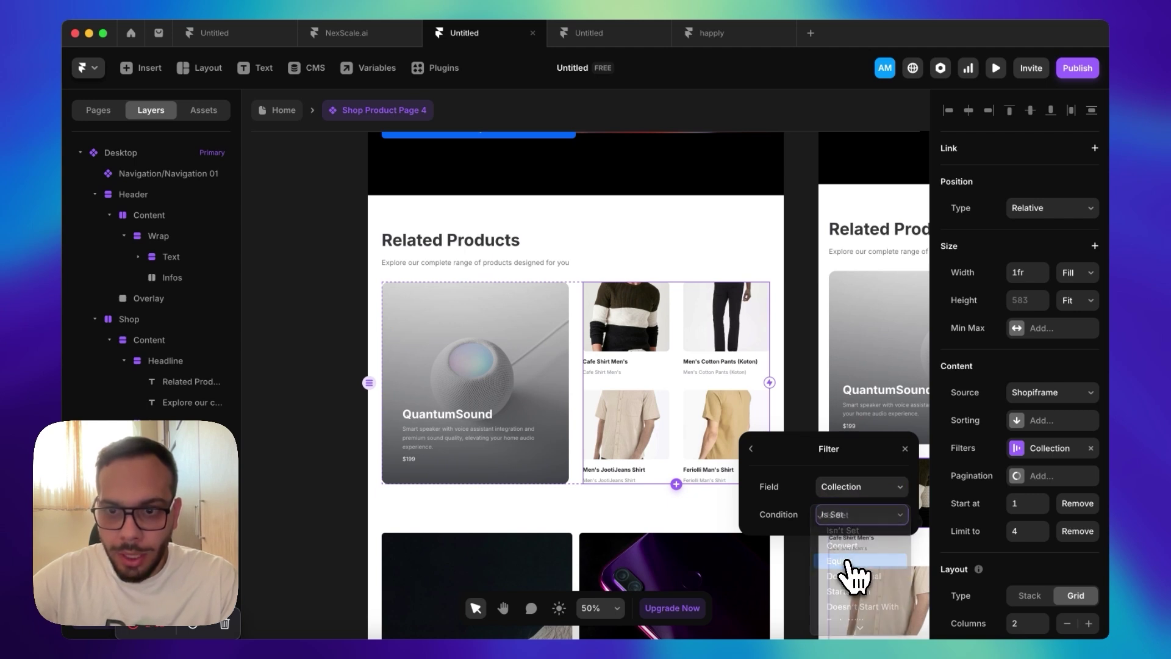
{"action": "left_click", "coordinate": [835, 542]}
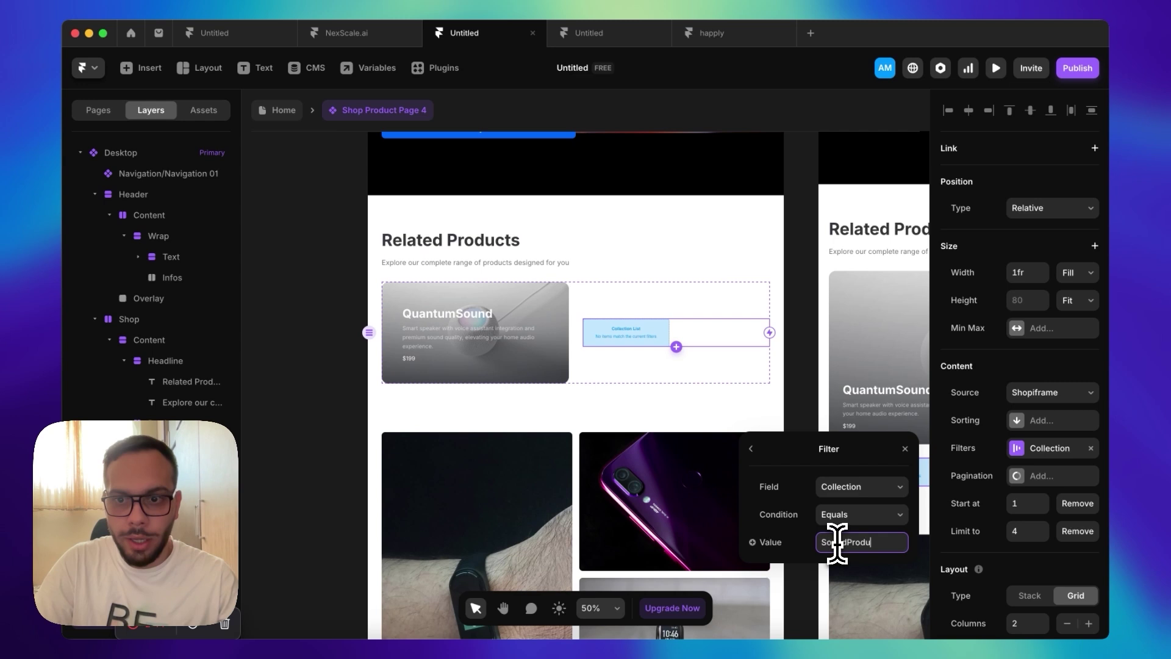
{"action": "key", "text": "Return"}
- Set the content source of the large Featured product card, QuantumSound, to Shopiframe
{"action": "left_click", "coordinate": [557, 353]}
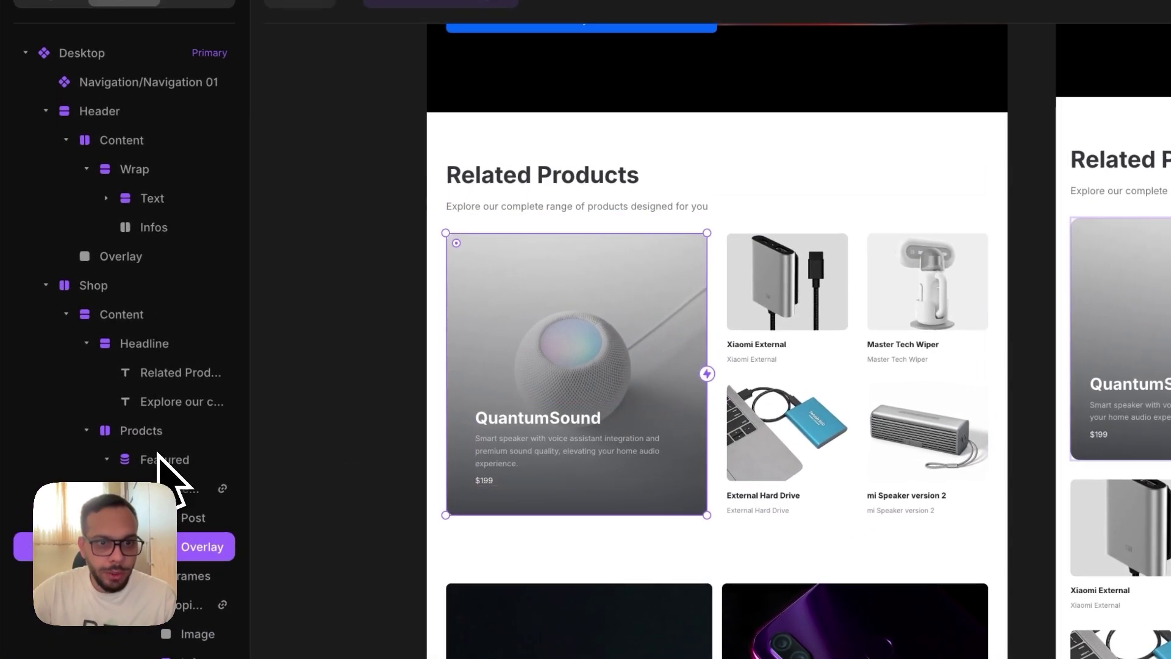
{"action": "left_click", "coordinate": [183, 431]}
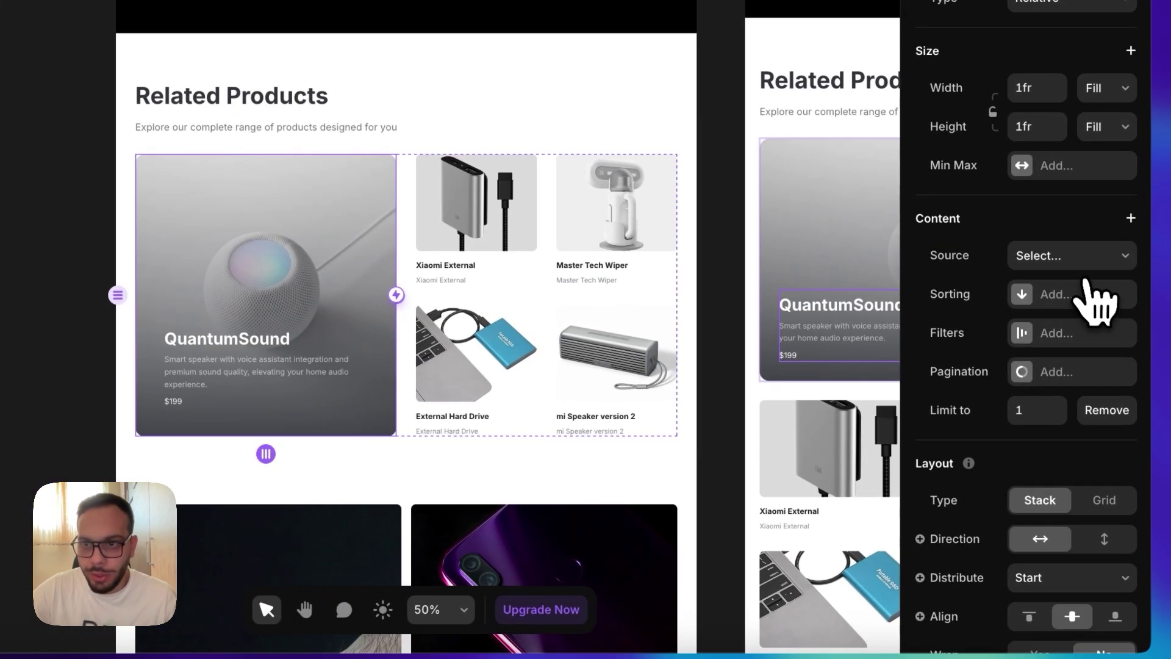
{"action": "left_click", "coordinate": [1097, 264]}
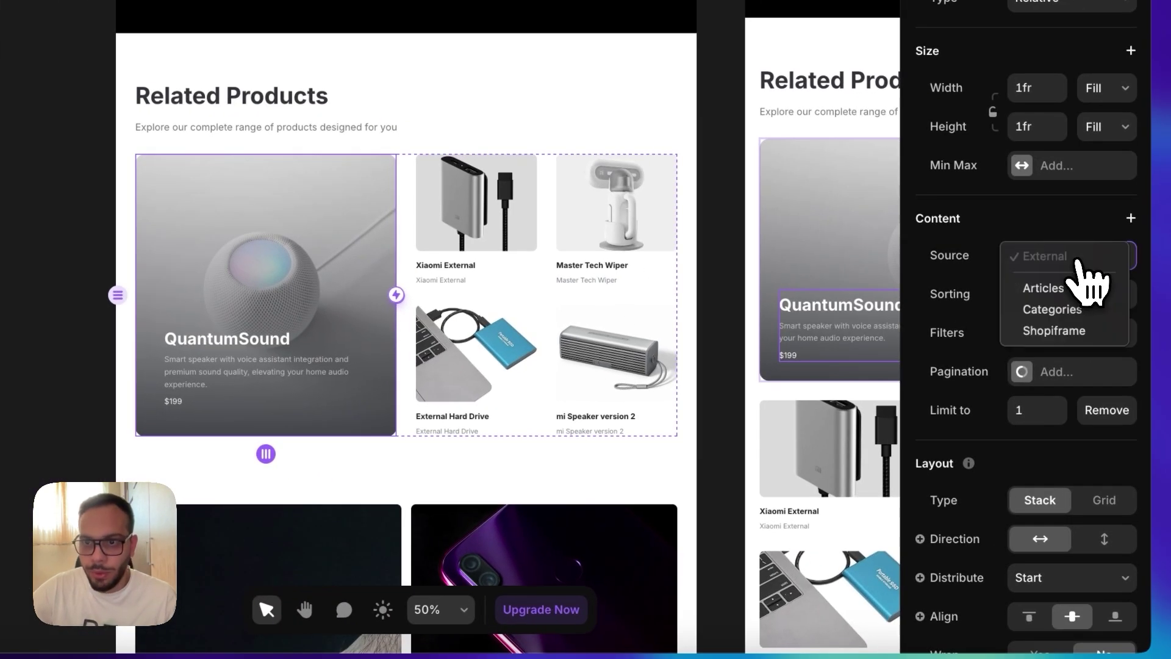
{"action": "left_click", "coordinate": [1053, 331]}
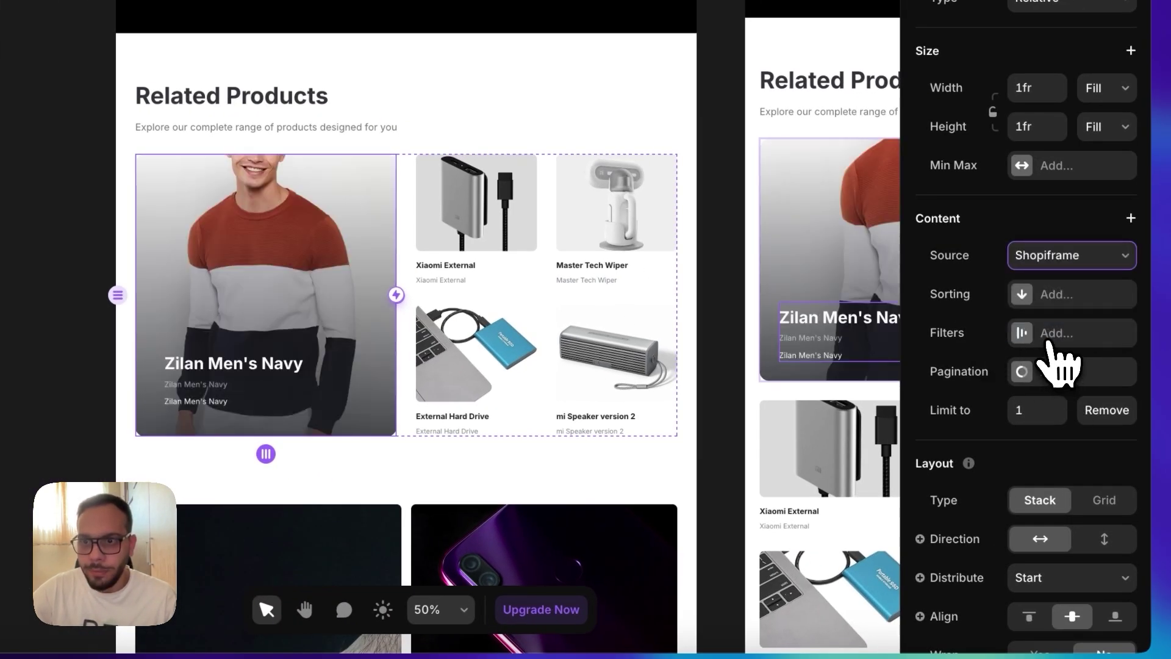
- Filter the Featured product card to items whose Collection equals SoundProduct
{"action": "left_click", "coordinate": [1055, 334]}
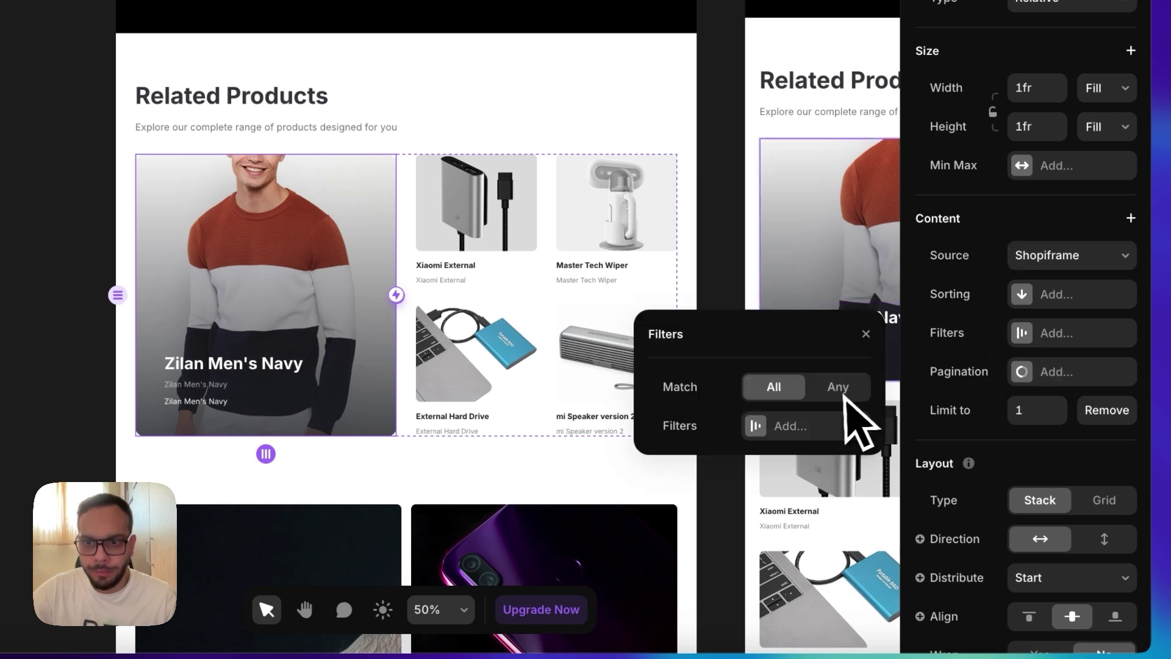
{"action": "left_click", "coordinate": [823, 426]}
{"action": "left_click", "coordinate": [799, 393]}
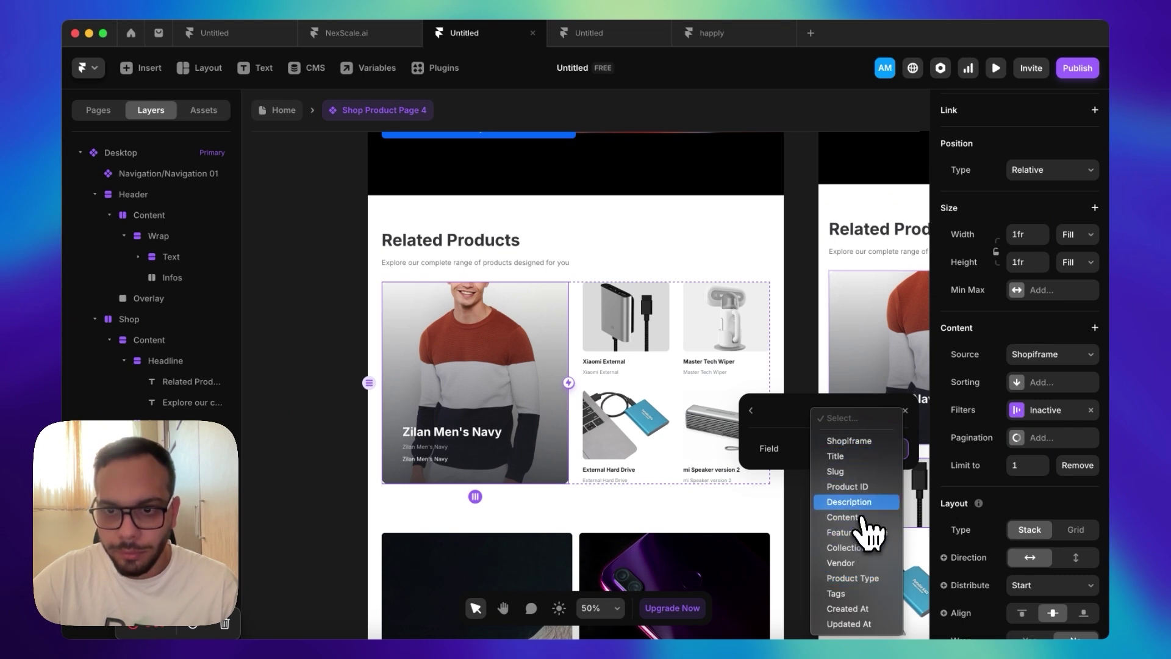
{"action": "left_click", "coordinate": [854, 547]}
{"action": "left_click", "coordinate": [856, 476]}
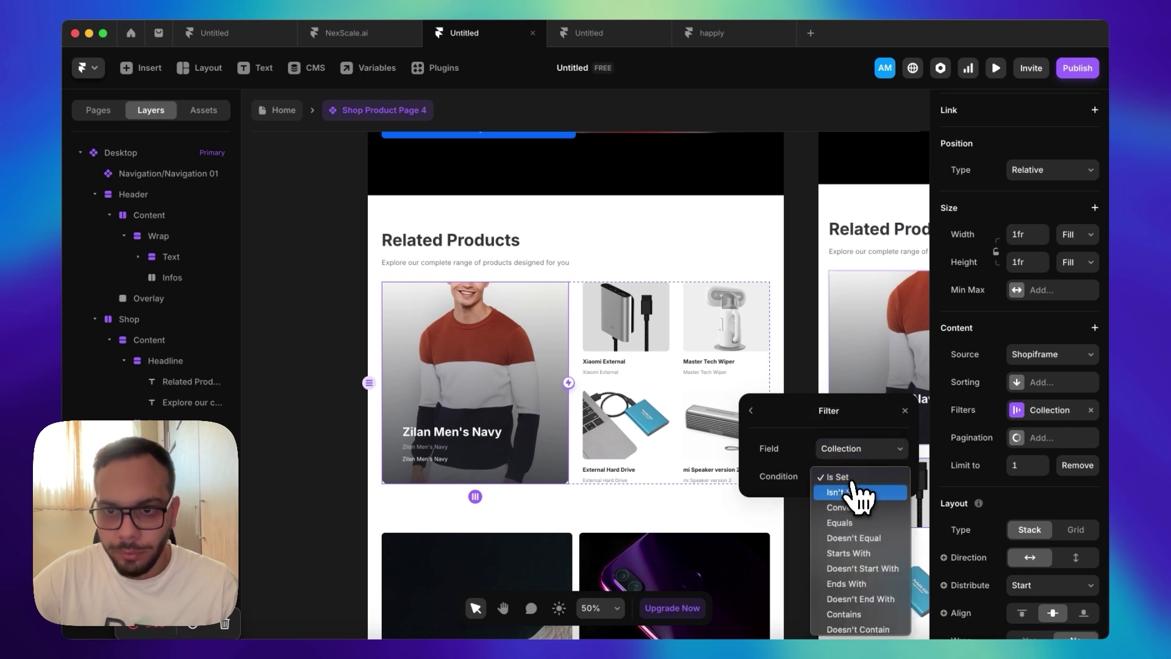
{"action": "left_click", "coordinate": [848, 522]}
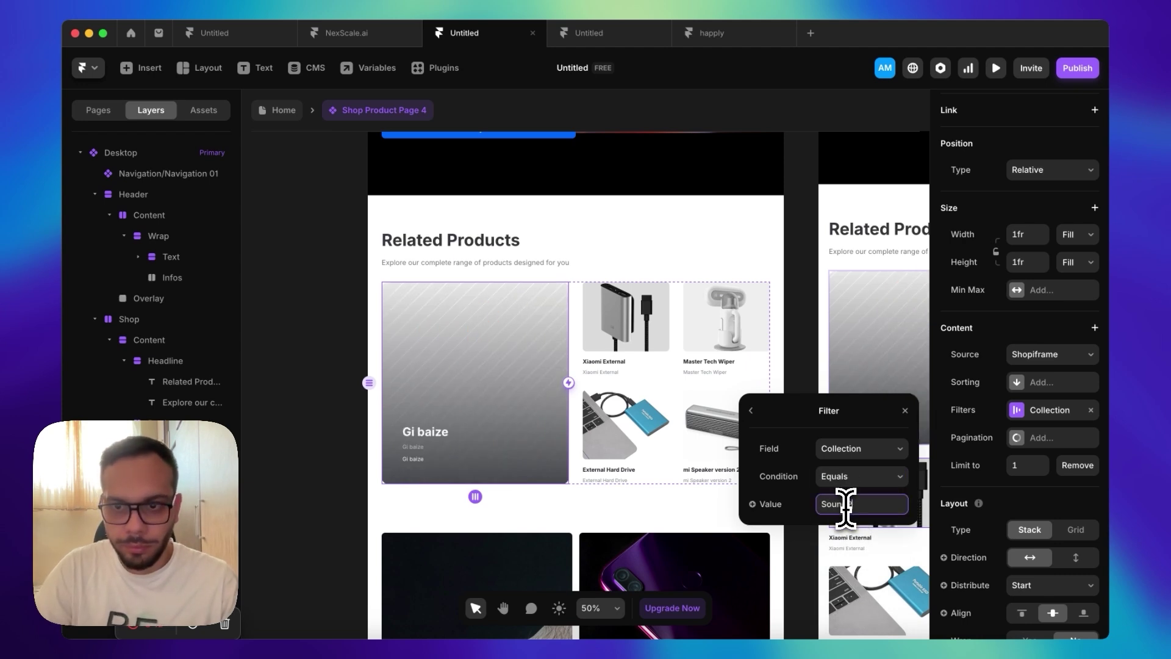
{"action": "type", "text": "SoundProduct"}
{"action": "key", "text": "Return"}
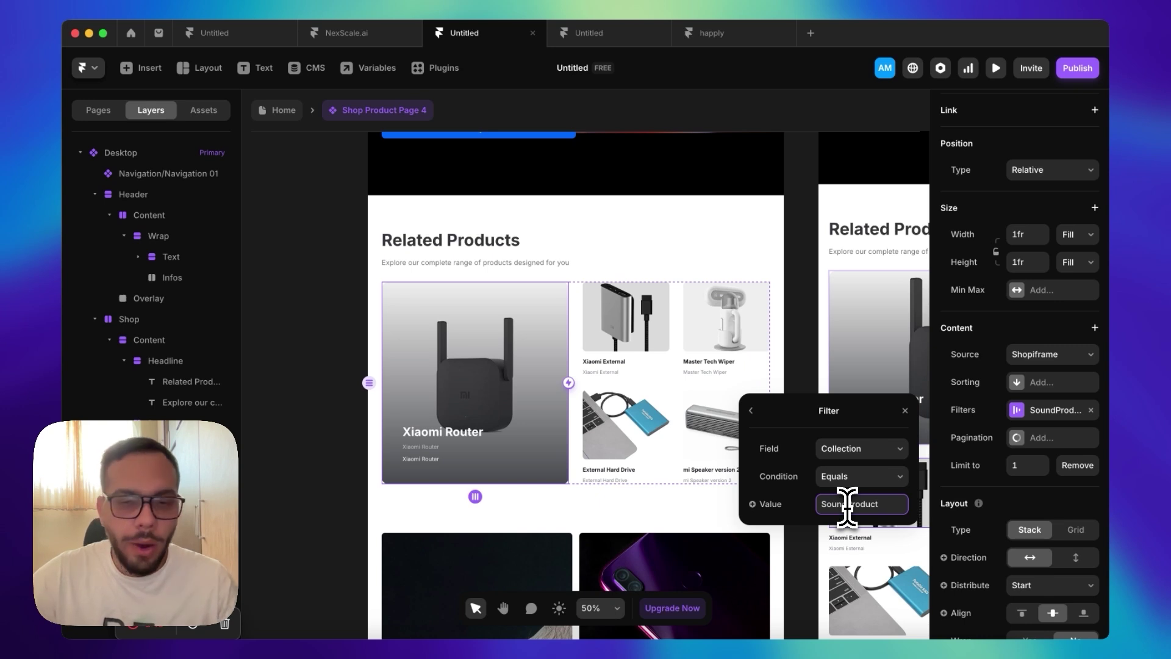
{"action": "key", "text": "Escape"}
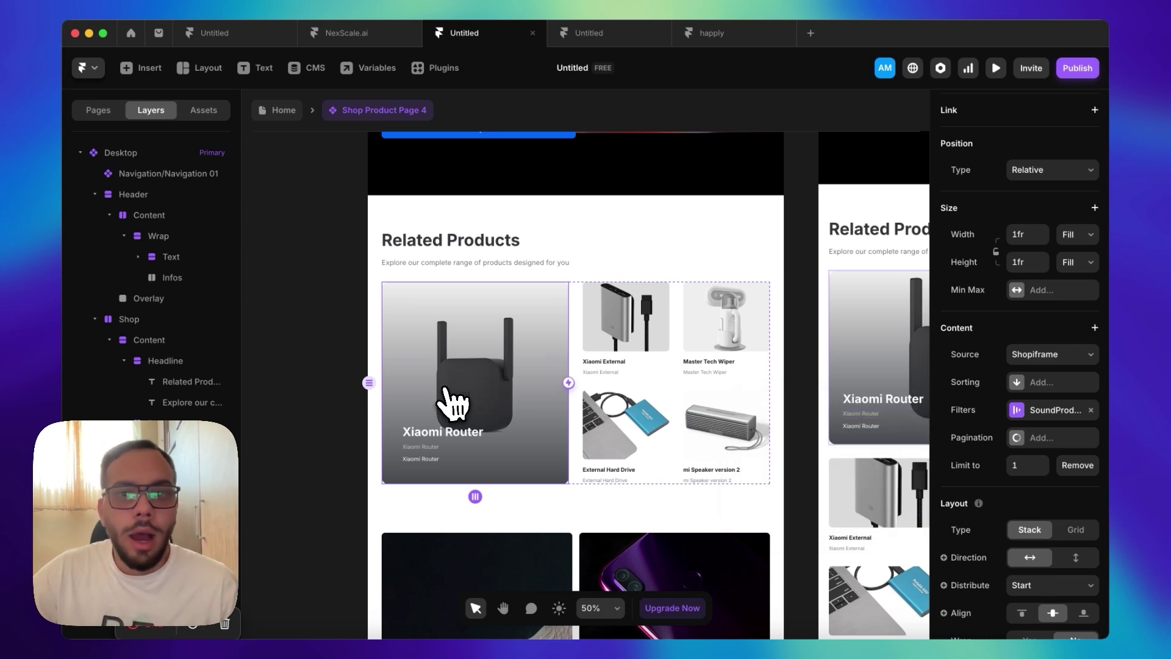
- Delete the duplicate grey title text beneath the product names in the four-product grid
{"action": "scroll", "coordinate": [617, 360], "scroll_direction": "up", "scroll_amount": 5}
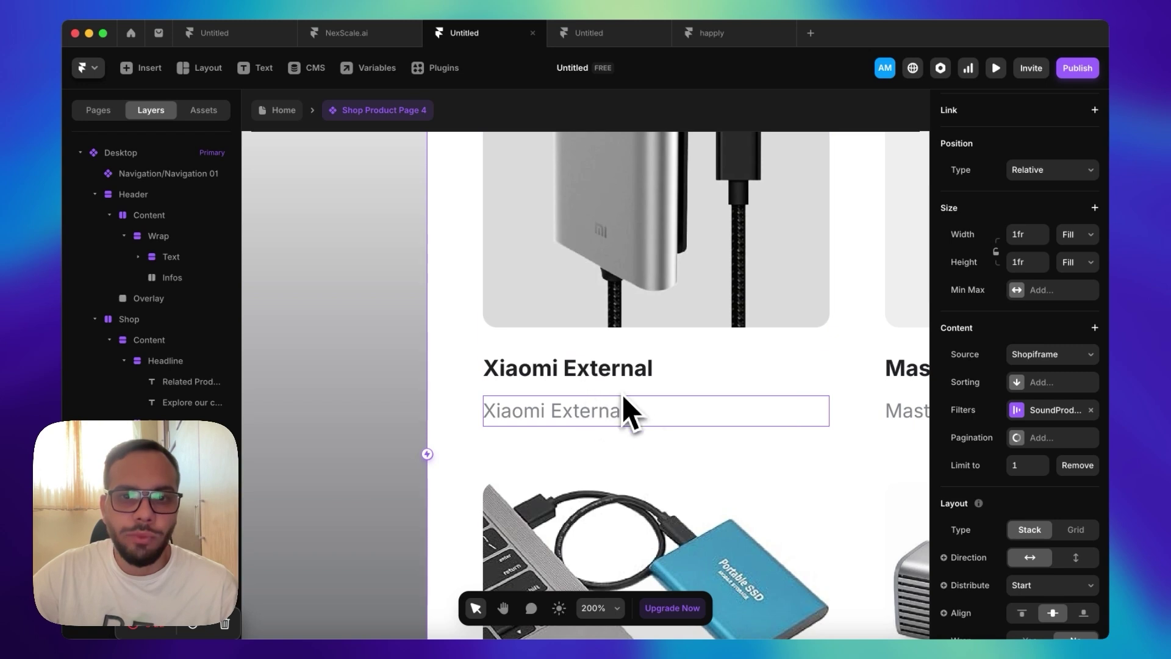
{"action": "left_click", "coordinate": [652, 413]}
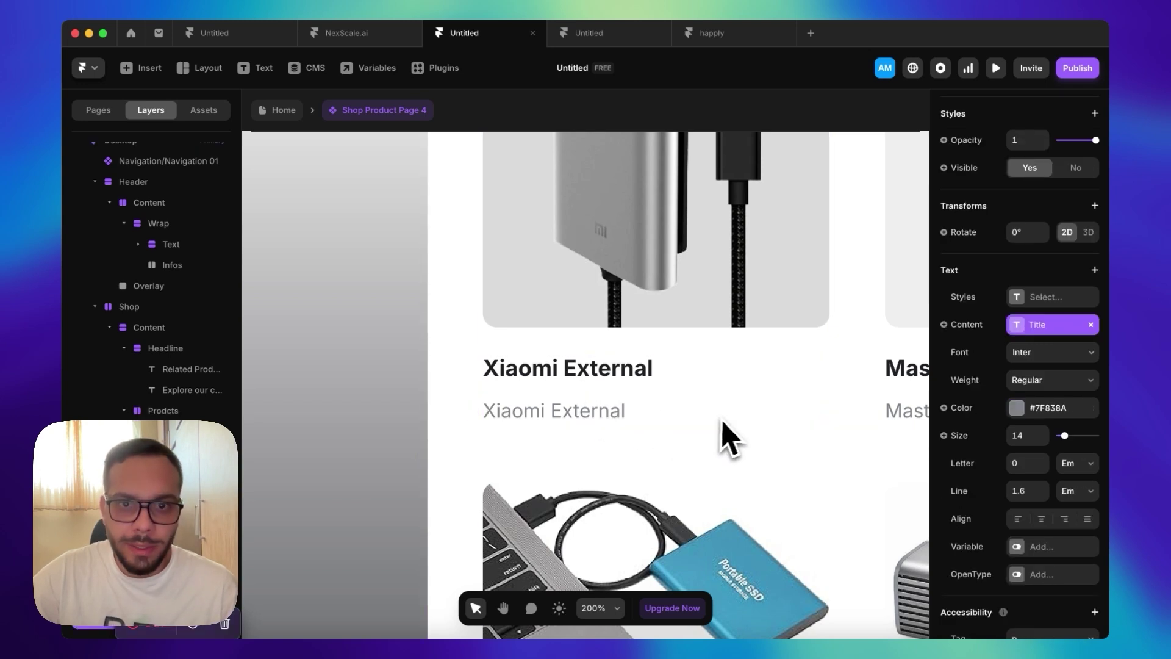
{"action": "left_click", "coordinate": [691, 408], "text": "alt"}
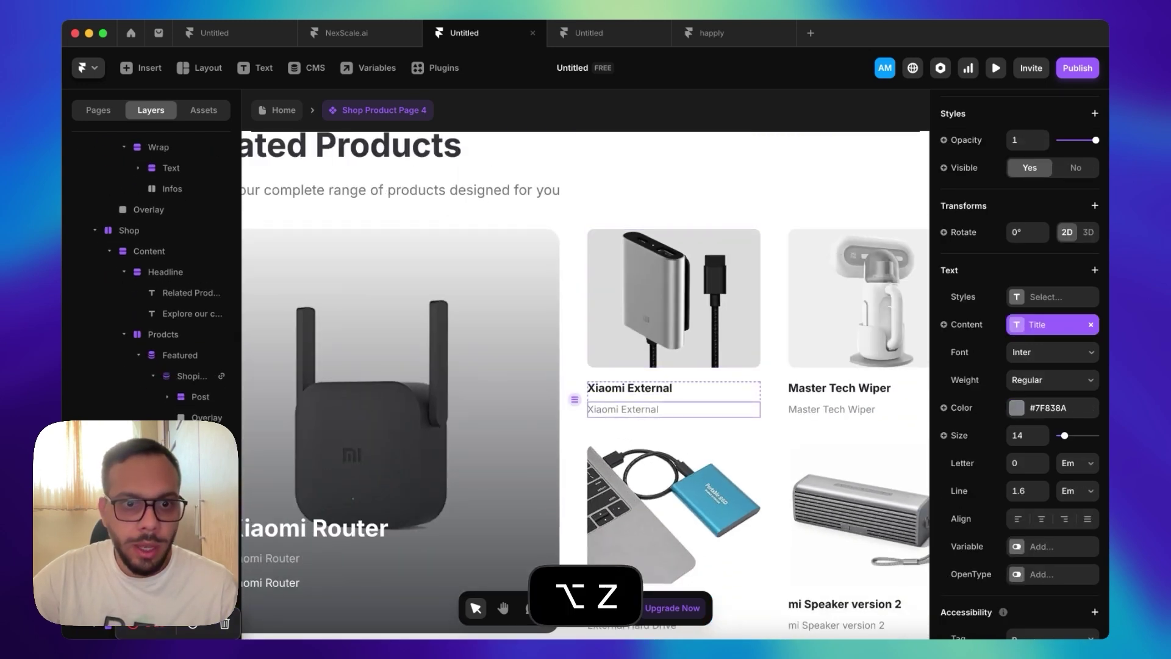
{"action": "key", "text": "BackSpace"}
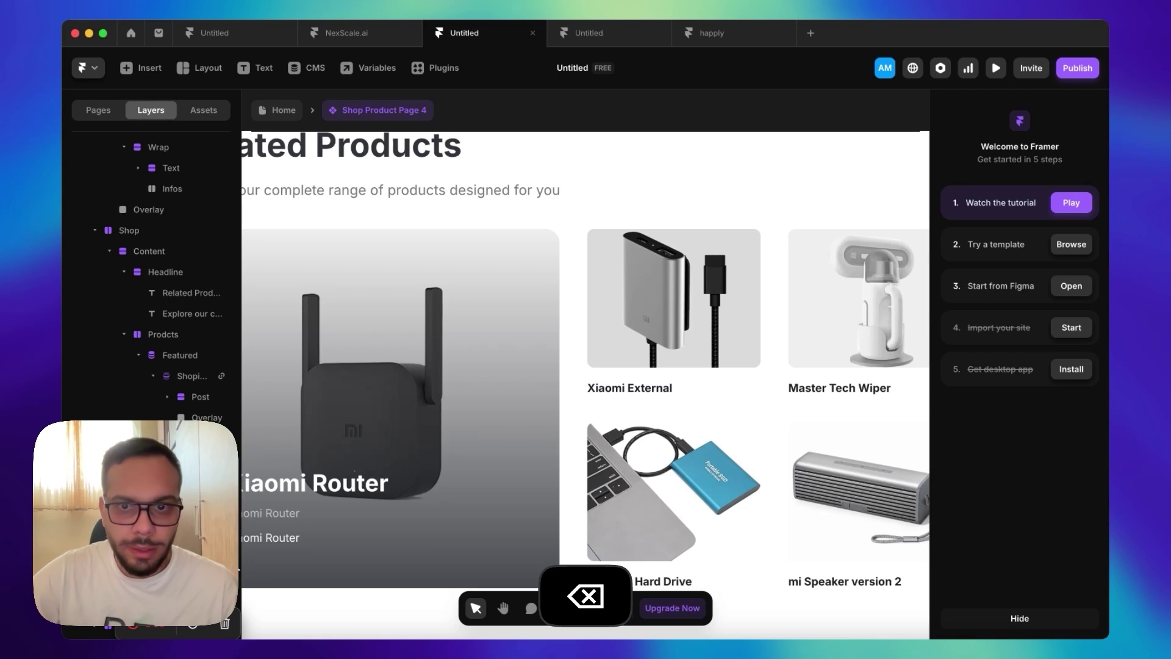
- Find Shopiframe's Price component by searching "price" and insert it beneath the product name in the four-product grid
{"action": "scroll", "coordinate": [549, 519], "scroll_direction": "right", "scroll_amount": 2}
{"action": "left_click", "coordinate": [208, 509]}
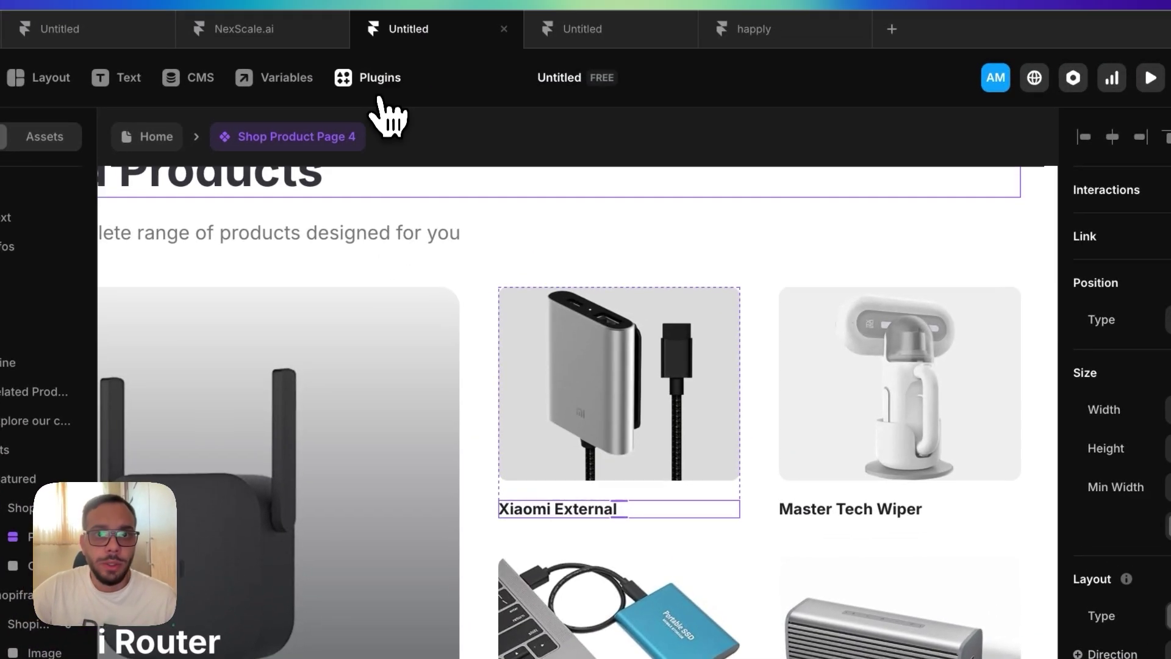
{"action": "left_click", "coordinate": [436, 25]}
{"action": "left_click", "coordinate": [454, 362]}
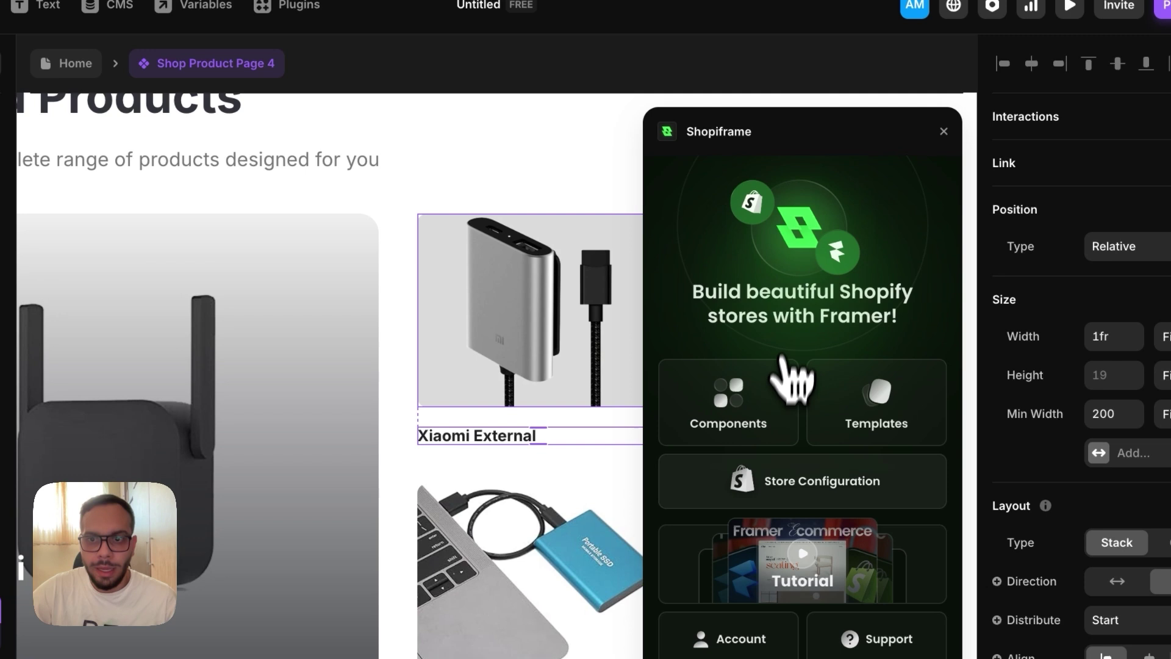
{"action": "left_click", "coordinate": [776, 418]}
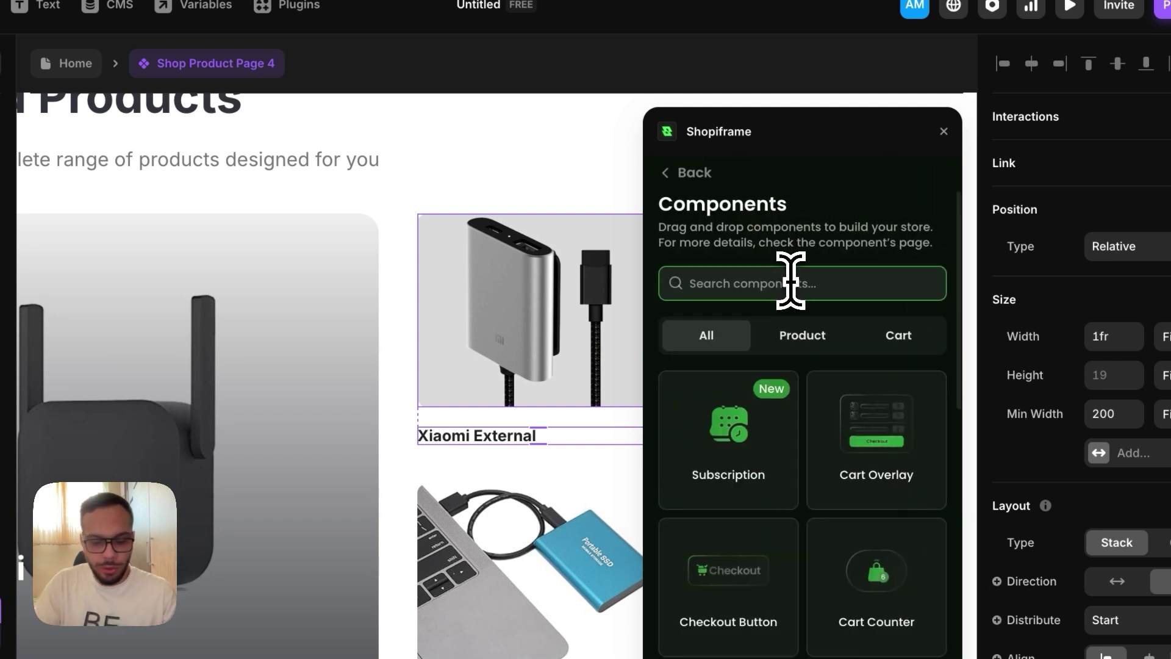
{"action": "type", "text": "price"}
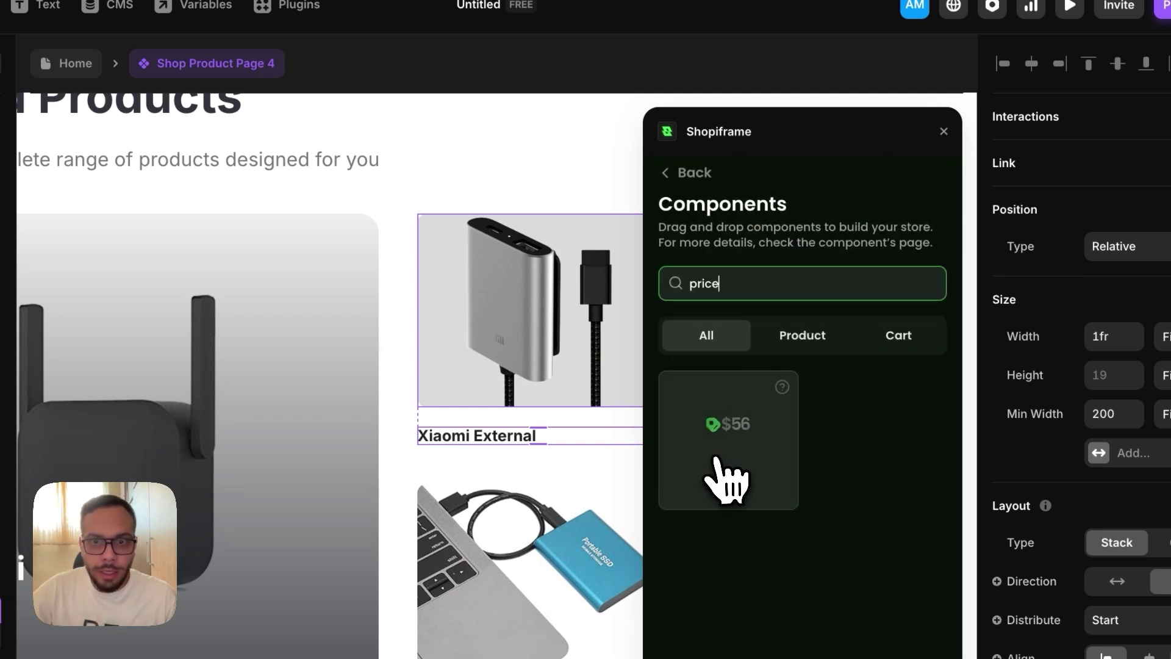
{"action": "left_click_drag", "start_coordinate": [740, 454], "coordinate": [543, 464]}
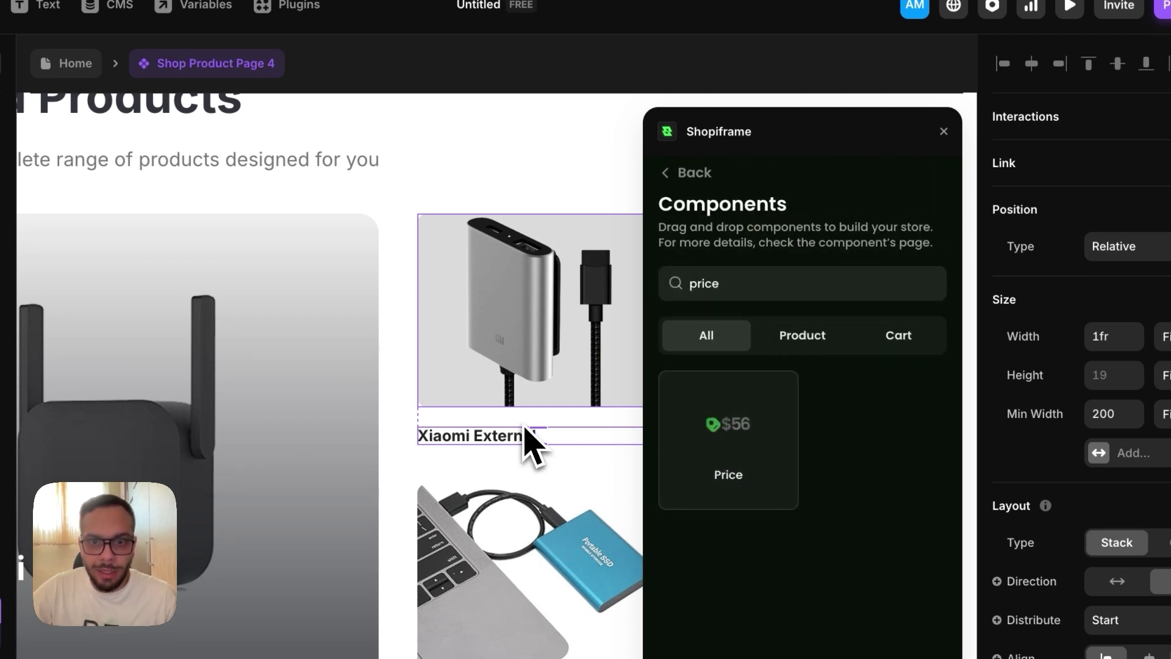
{"action": "left_click", "coordinate": [738, 431]}
{"action": "left_click_drag", "start_coordinate": [831, 282], "coordinate": [522, 465]}
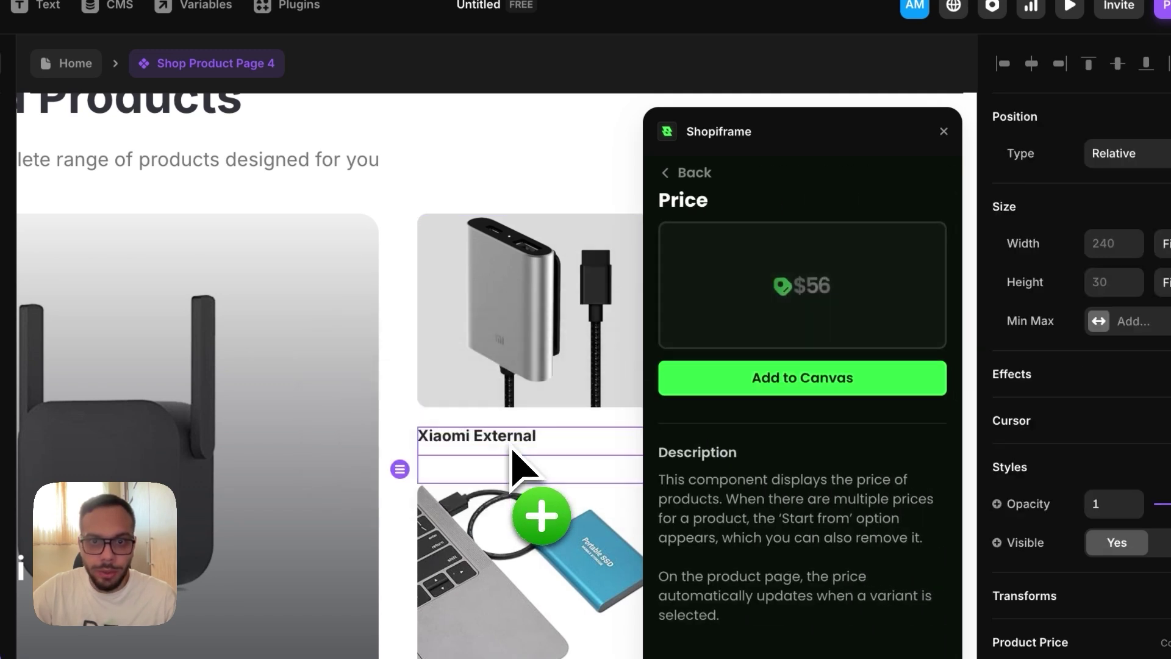
{"action": "left_click", "coordinate": [943, 132]}
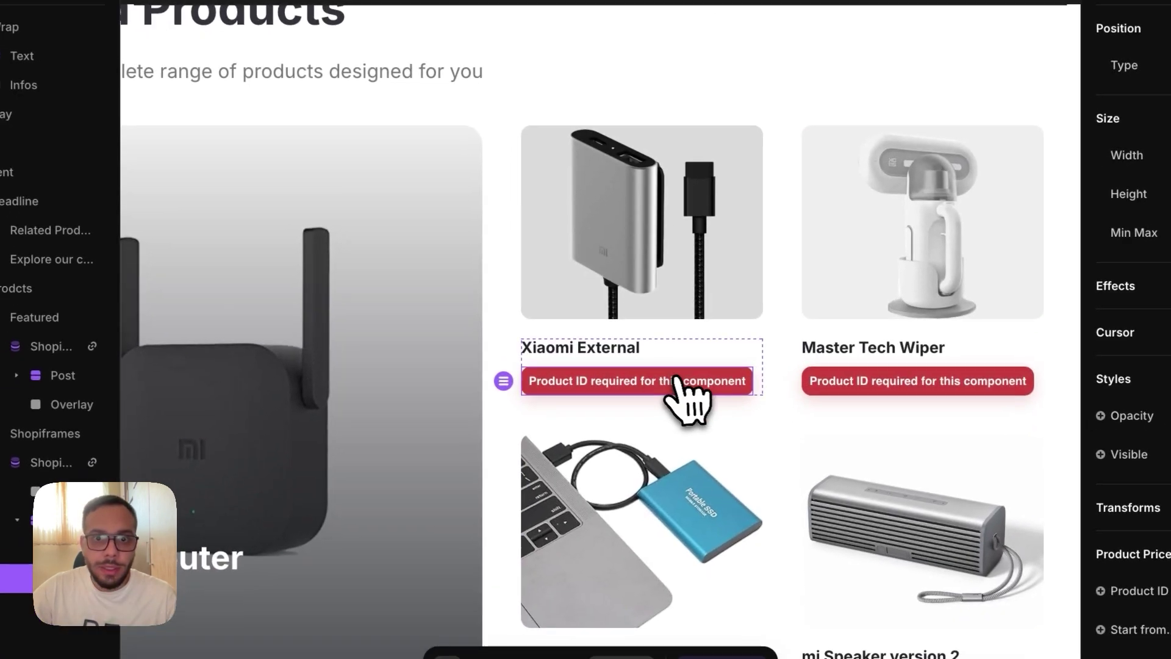
- Bind the Price component's Product ID to the Product ID field of the Shopiframe collection
{"action": "scroll", "coordinate": [580, 469], "scroll_direction": "right", "scroll_amount": 2}
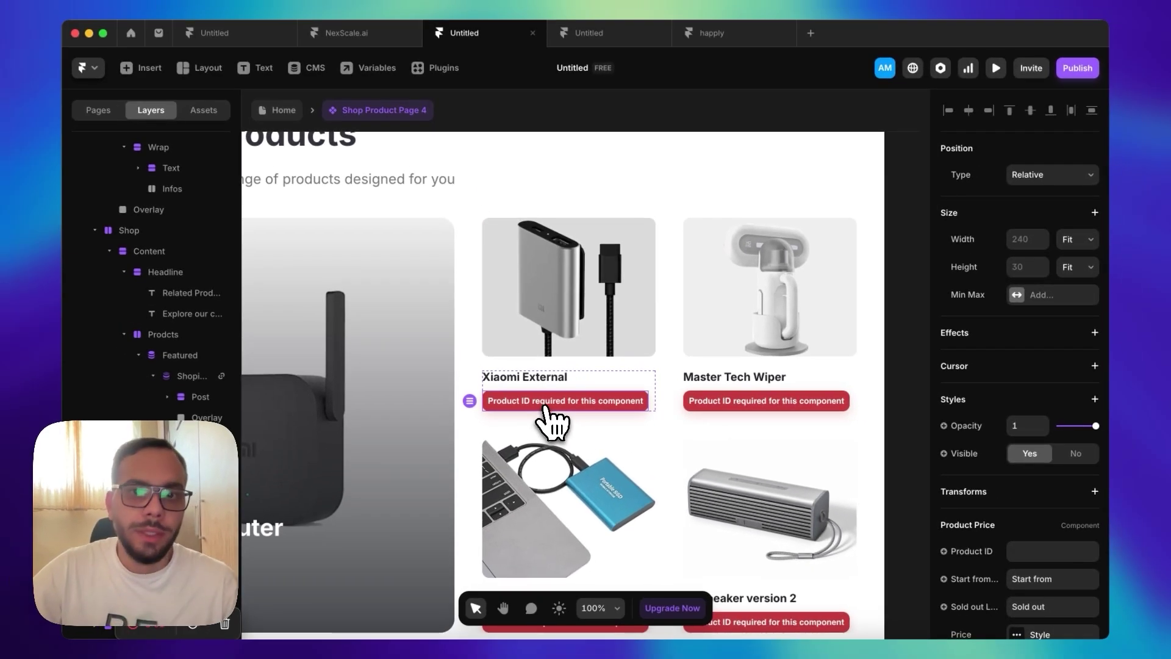
{"action": "scroll", "coordinate": [1036, 555], "scroll_direction": "down", "scroll_amount": 3}
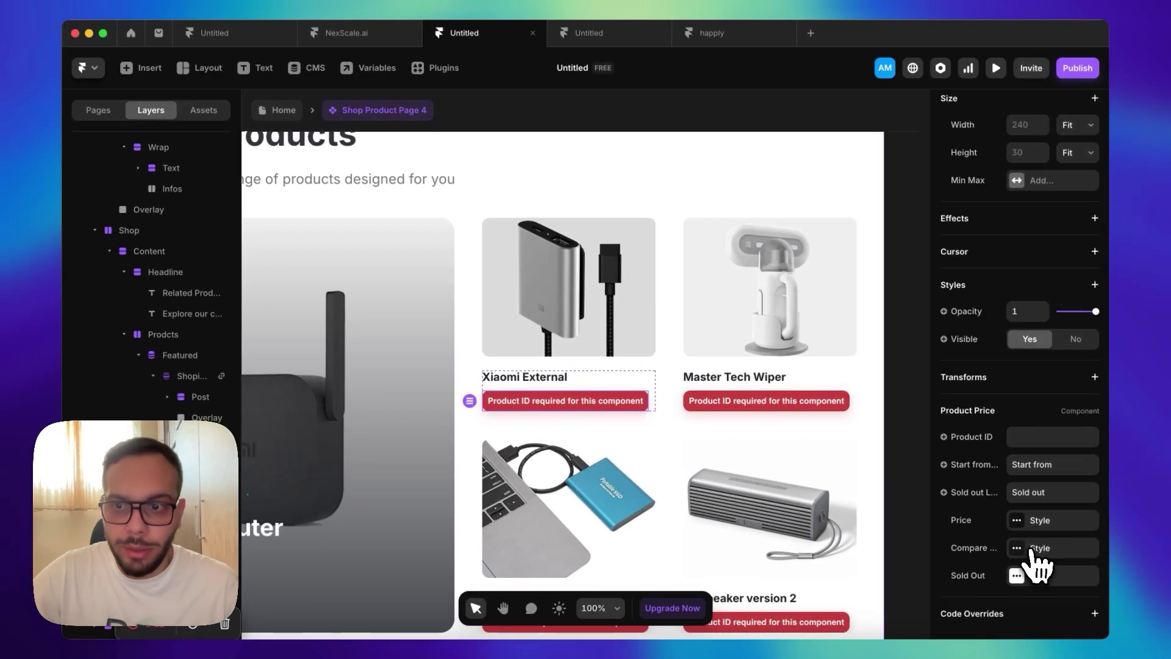
{"action": "left_click", "coordinate": [989, 437]}
{"action": "mouse_move", "coordinate": [970, 513]}
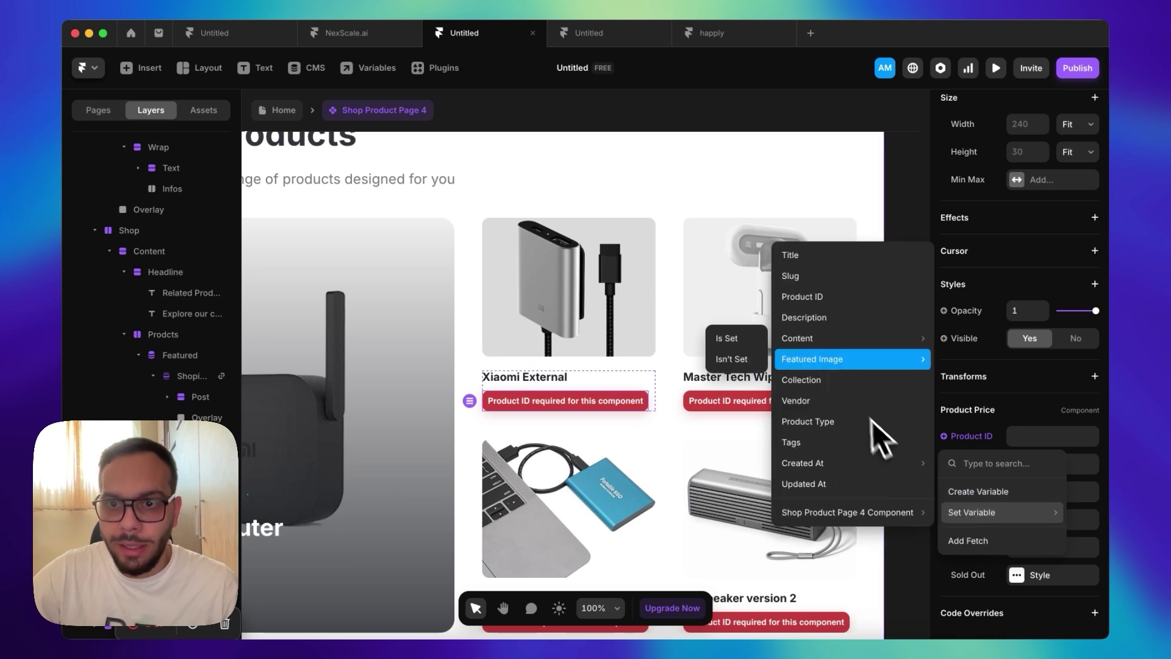
{"action": "left_click", "coordinate": [814, 300]}
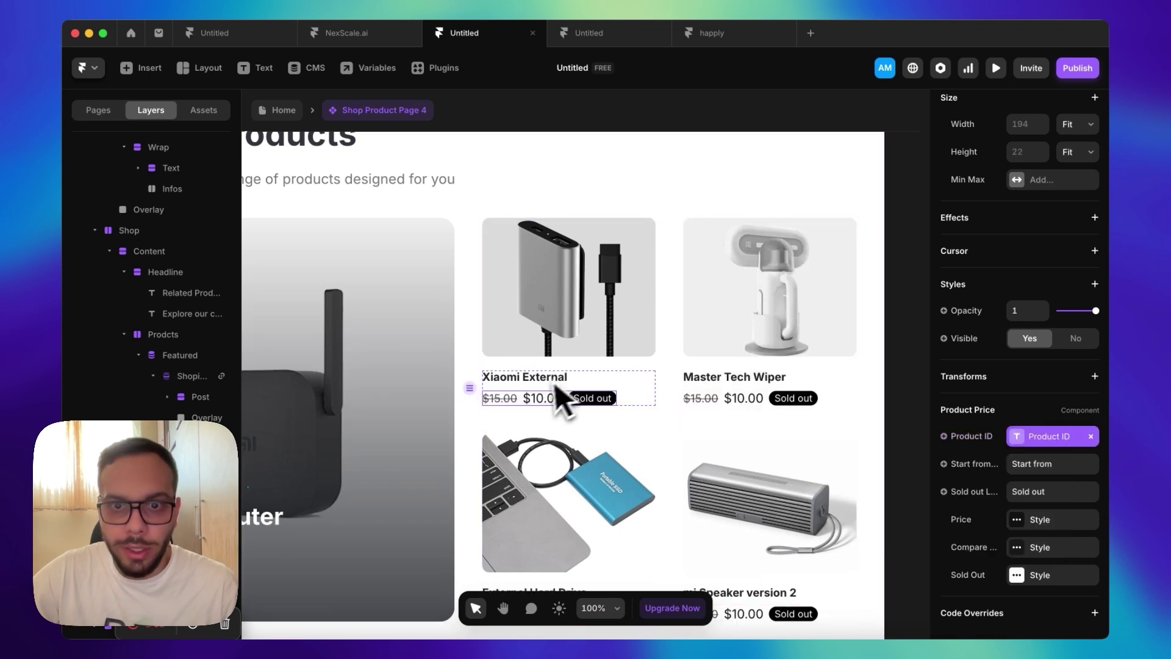
- Switch to Shopify in Chrome and check the variant price of mi Speaker version 2
{"action": "scroll", "coordinate": [610, 424], "scroll_direction": "down", "scroll_amount": 3}
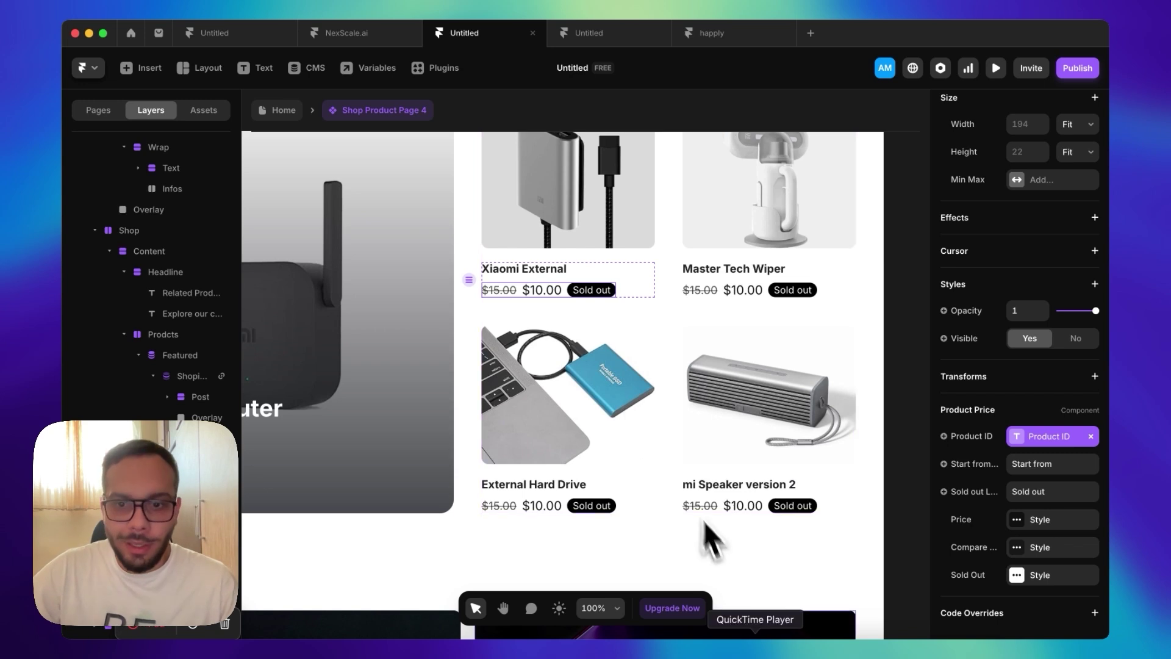
{"action": "left_click", "coordinate": [731, 637]}
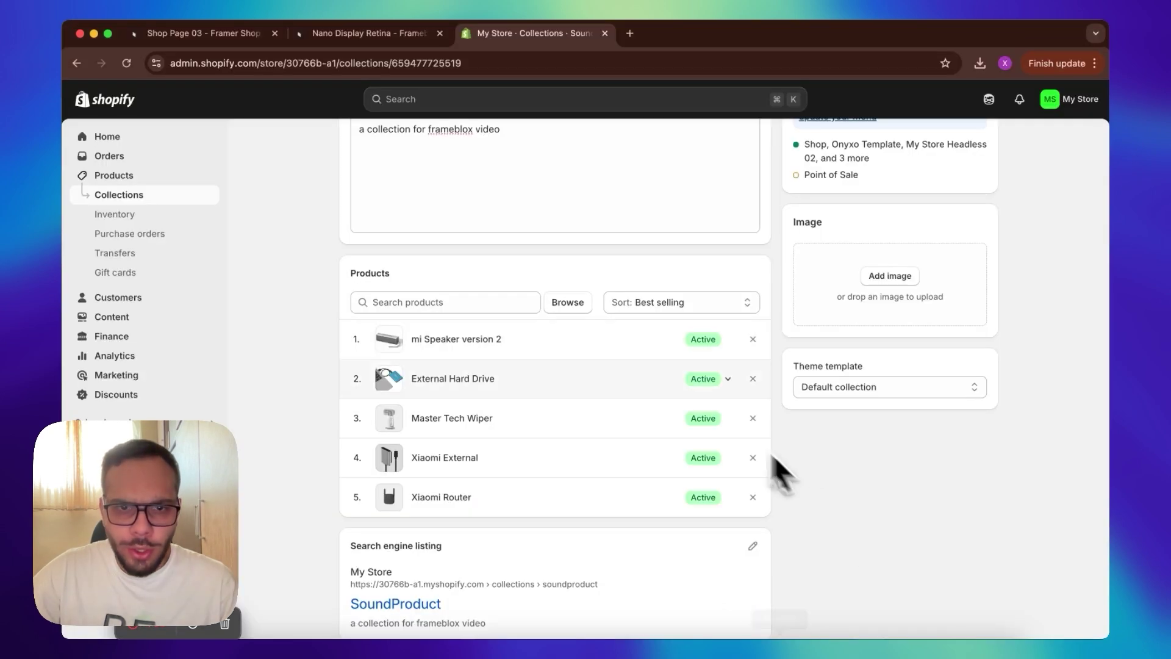
{"action": "left_click", "coordinate": [481, 353]}
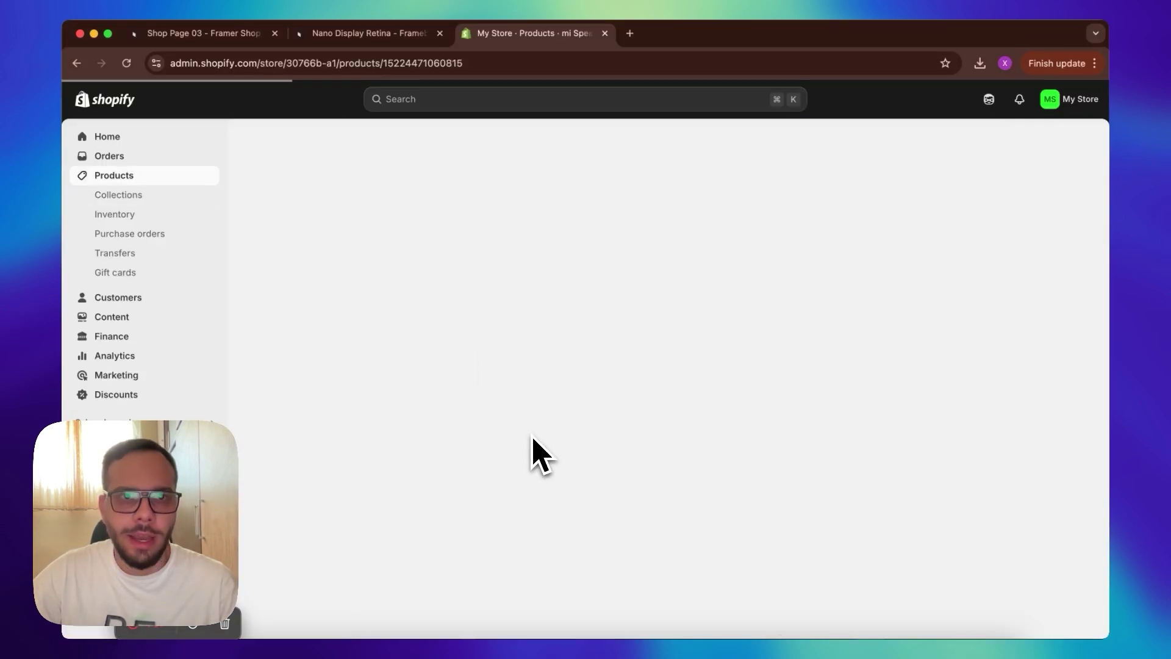
{"action": "scroll", "coordinate": [529, 437], "scroll_direction": "down", "scroll_amount": 7}
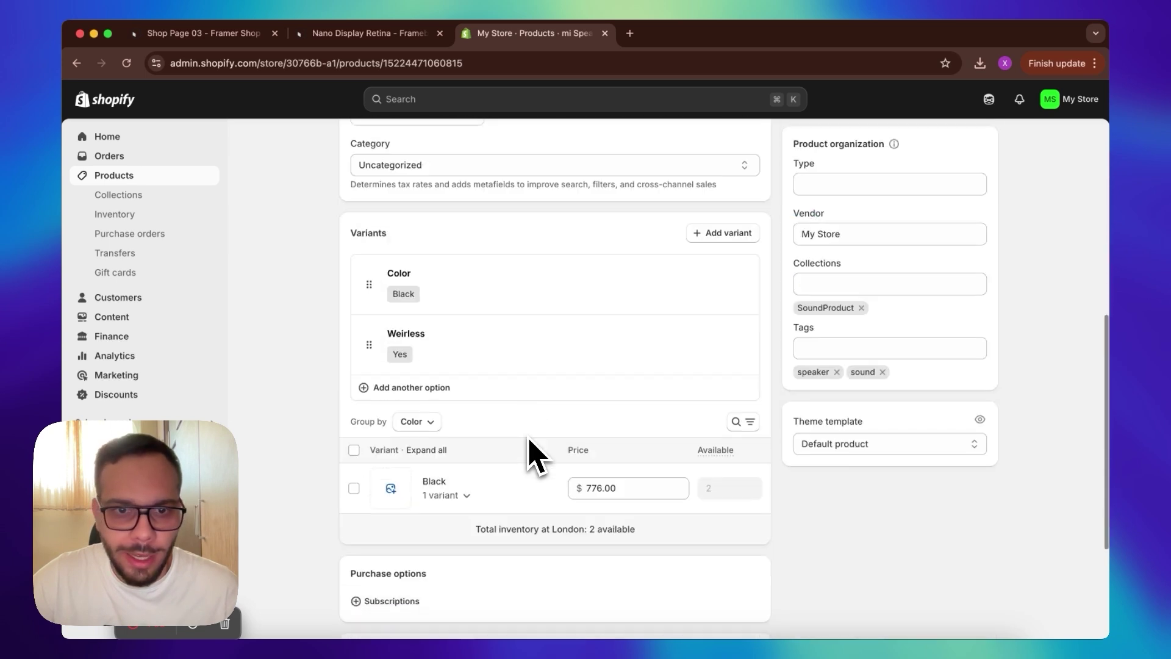
{"action": "scroll", "coordinate": [530, 445], "scroll_direction": "down", "scroll_amount": 5}
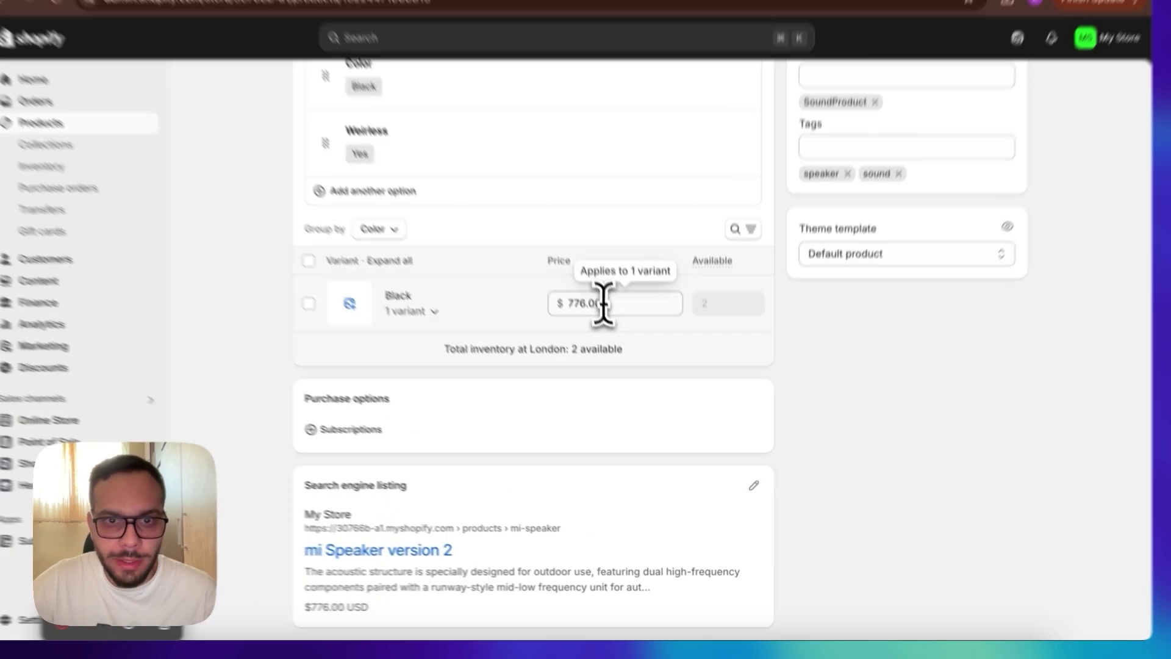
{"action": "left_click", "coordinate": [616, 338]}
{"action": "left_click", "coordinate": [661, 338]}
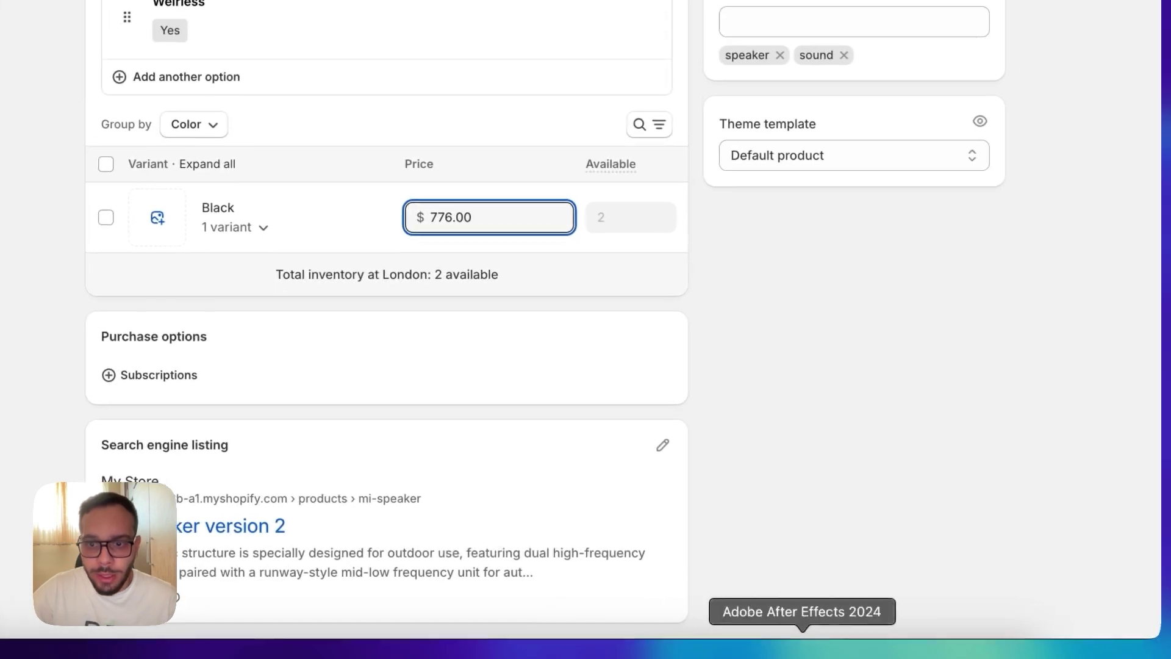
- Switch back to Framer and turn off Test Mode in the Shopiframe plugin
{"action": "left_click", "coordinate": [766, 643]}
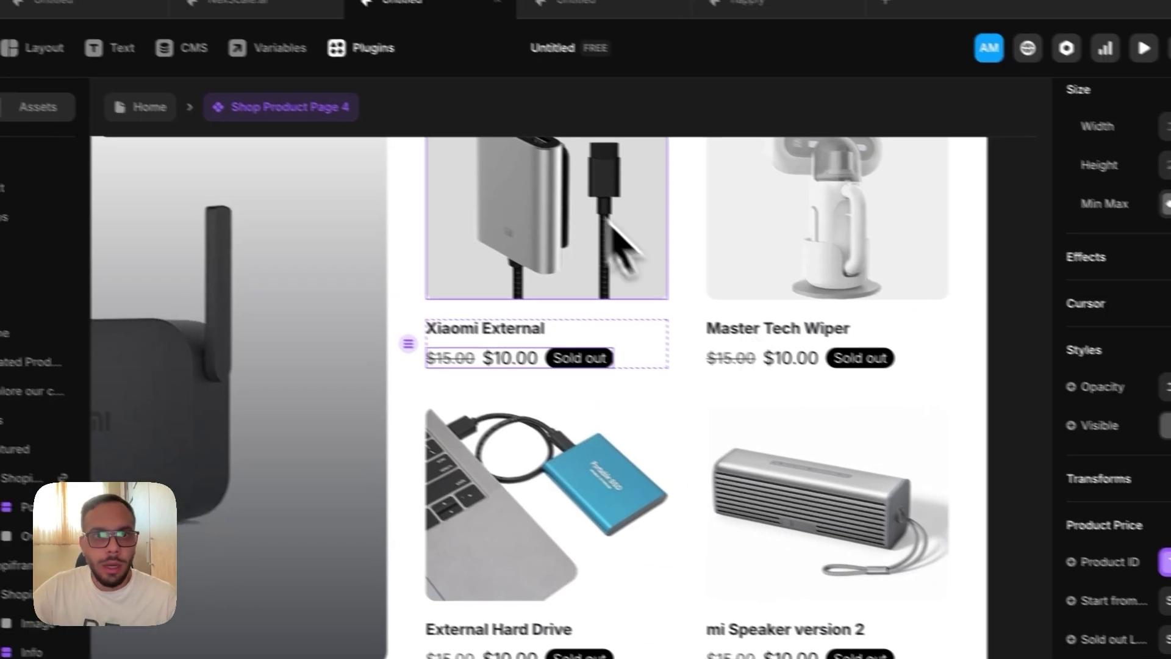
{"action": "left_click", "coordinate": [298, 25]}
{"action": "left_click", "coordinate": [540, 345]}
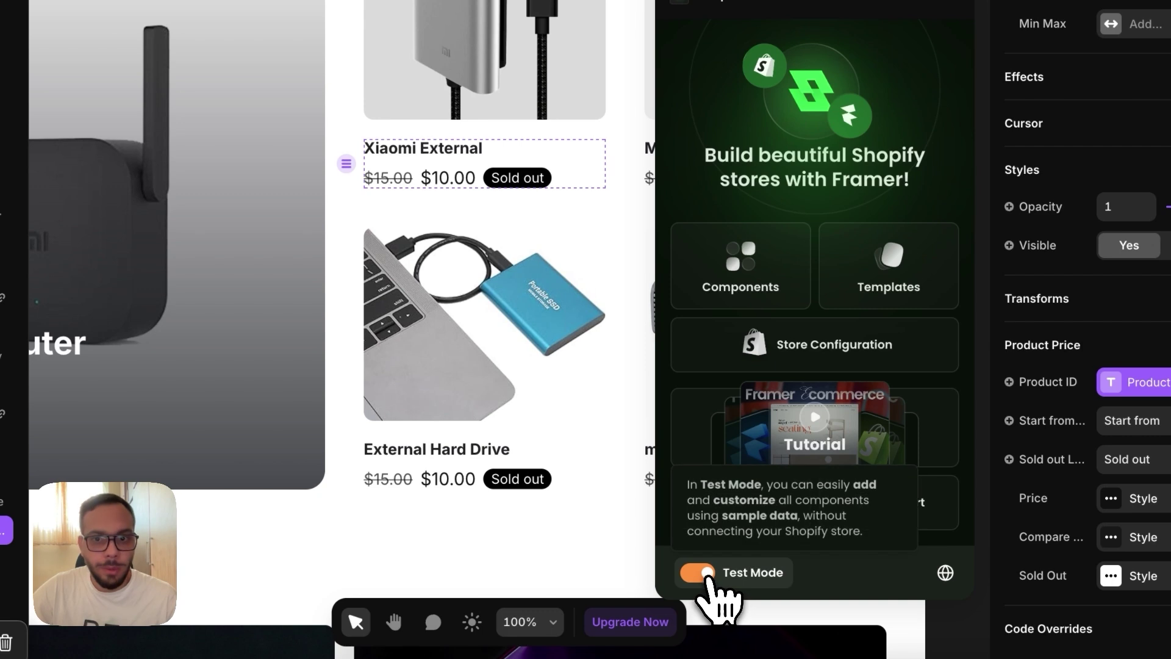
{"action": "left_click", "coordinate": [702, 573]}
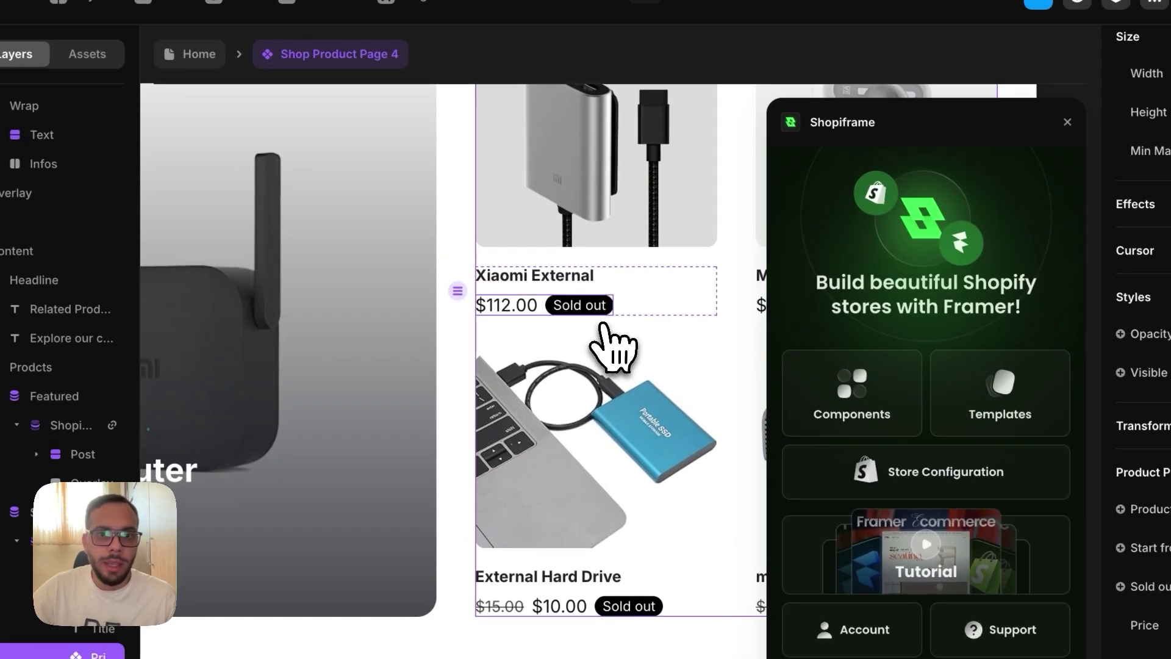
- Inspect the prices in the Related Products grid and close the Shopiframe plugin
{"action": "scroll", "coordinate": [613, 350], "scroll_direction": "right", "scroll_amount": 3}
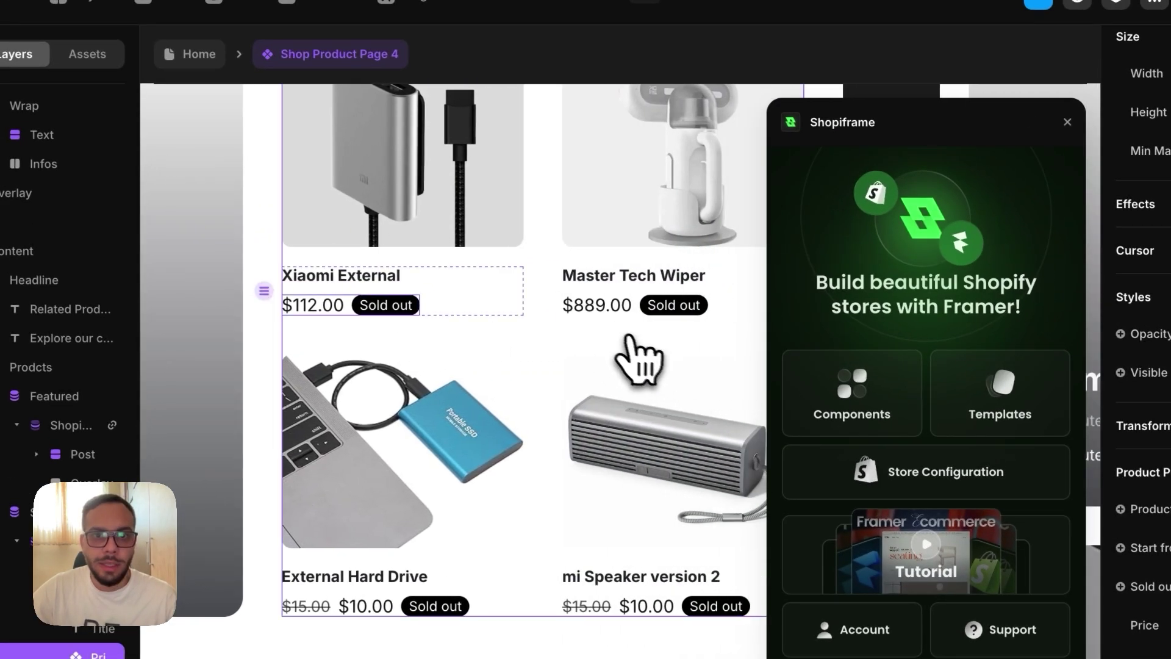
{"action": "left_click", "coordinate": [510, 313]}
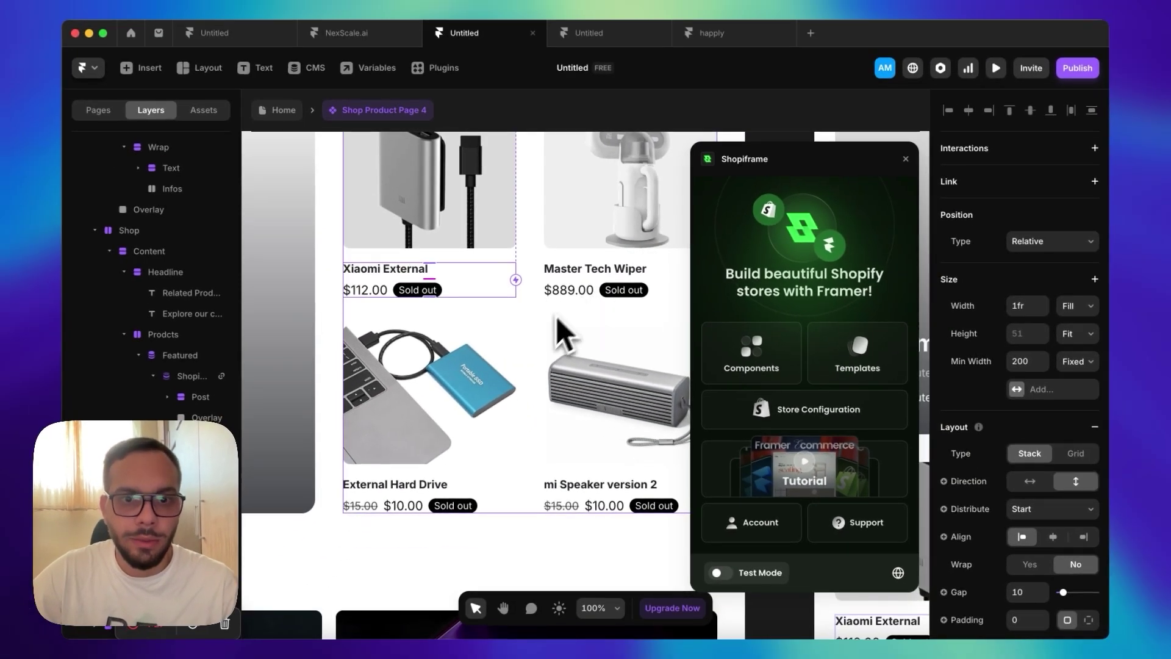
{"action": "scroll", "coordinate": [525, 404], "scroll_direction": "right", "scroll_amount": 2}
{"action": "scroll", "coordinate": [525, 403], "scroll_direction": "down", "scroll_amount": 1}
{"action": "left_click", "coordinate": [650, 309]}
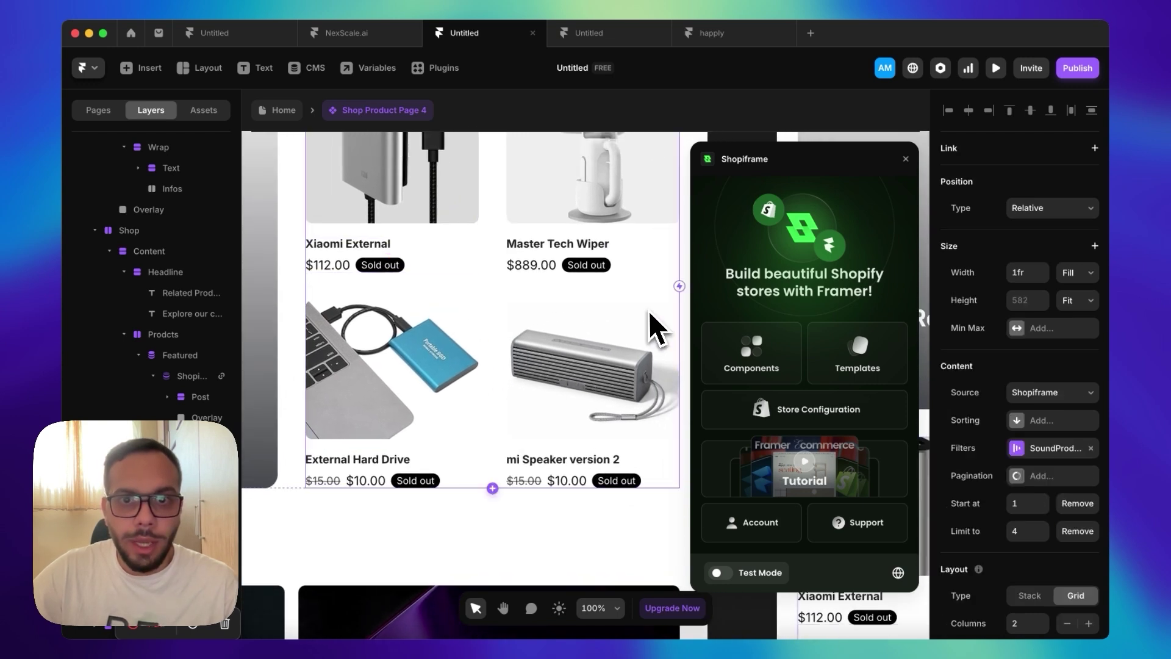
{"action": "left_click", "coordinate": [906, 159]}
{"action": "key", "text": "alt+z"}
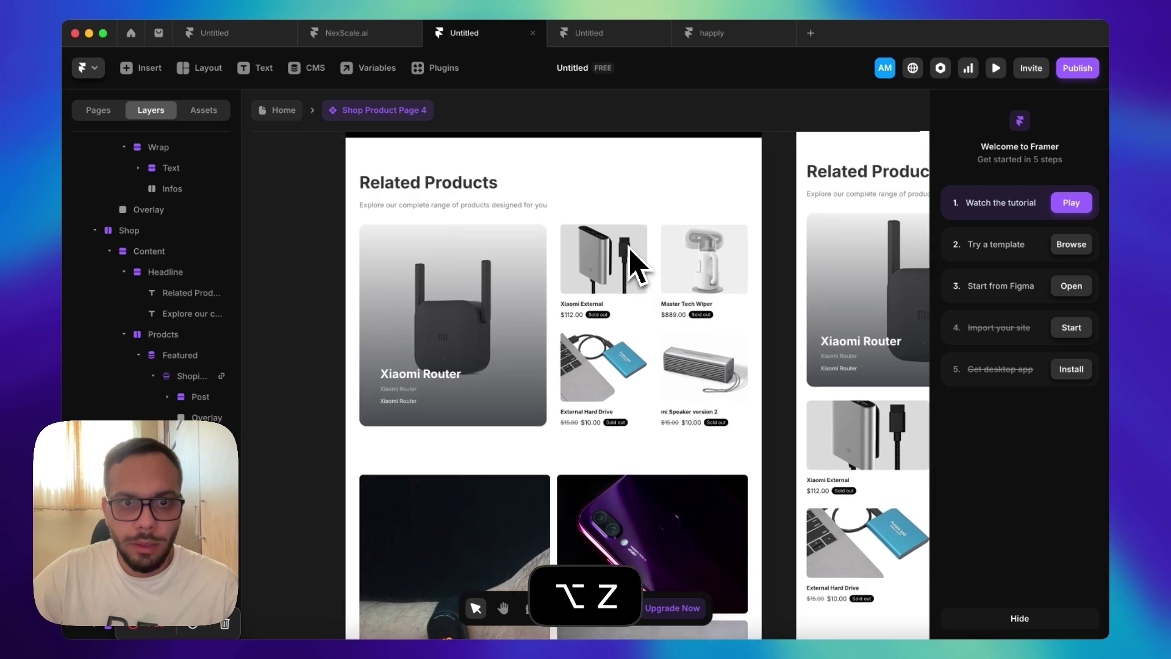
{"action": "left_click", "coordinate": [523, 358]}
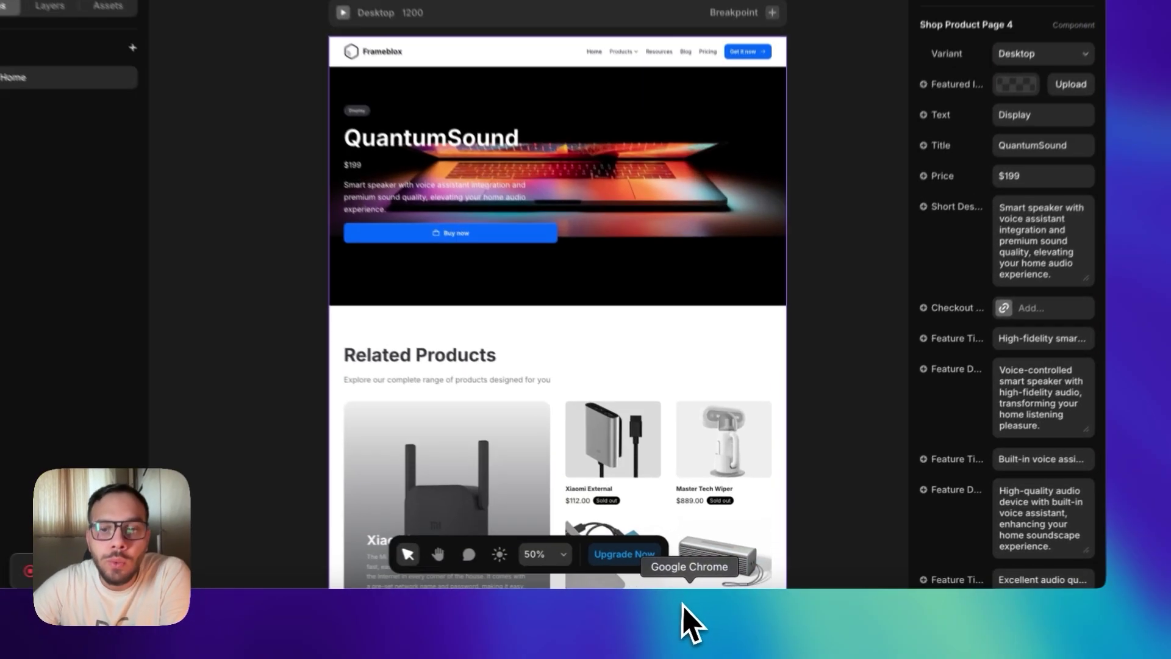
- Switch to Frameblox in Chrome, copy the Shop Page 03 page, and return to Framer
{"action": "left_click", "coordinate": [704, 610]}
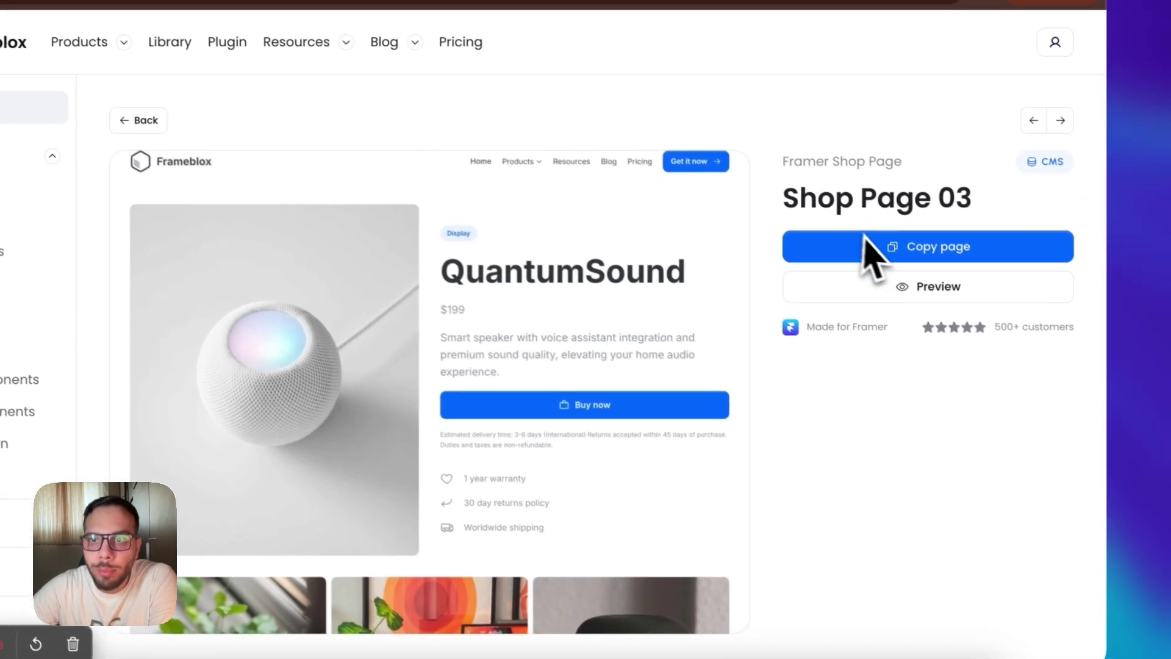
{"action": "left_click", "coordinate": [988, 284]}
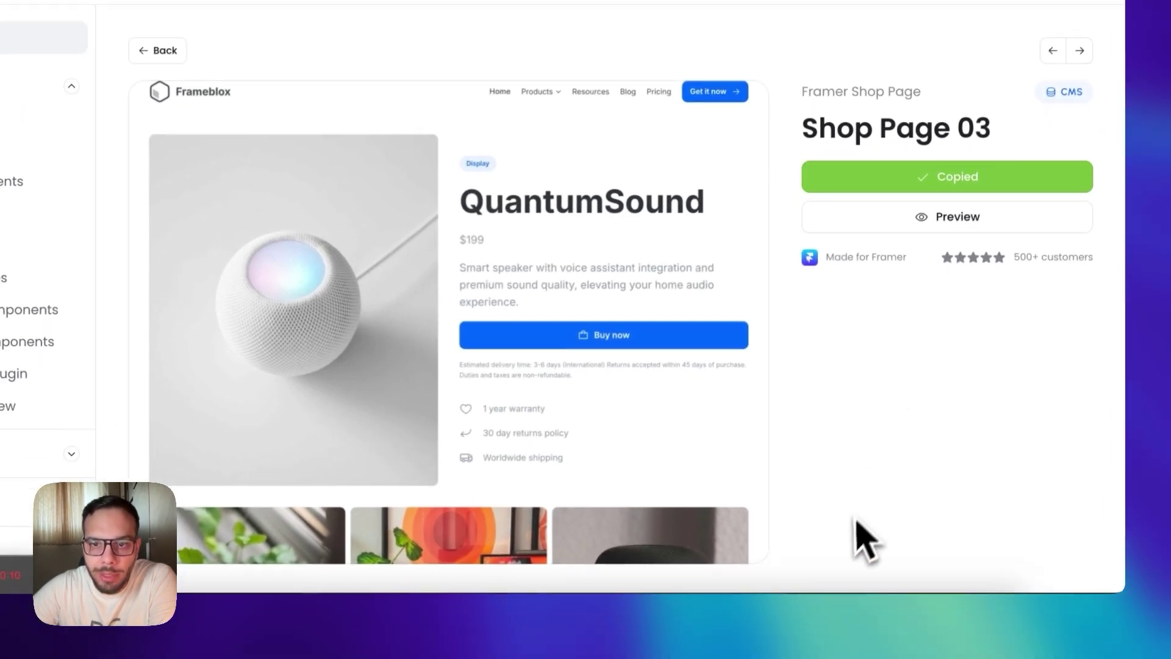
{"action": "left_click", "coordinate": [810, 627]}
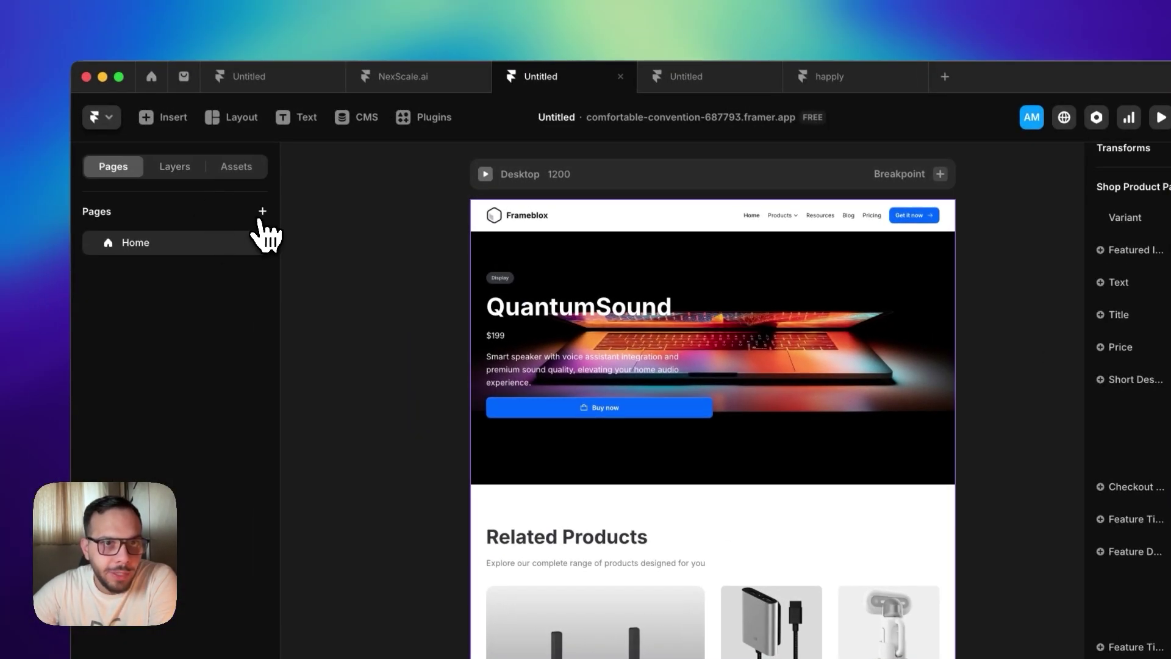
- Create a new CMS detail page for the Shopiframe collection
{"action": "left_click", "coordinate": [262, 212]}
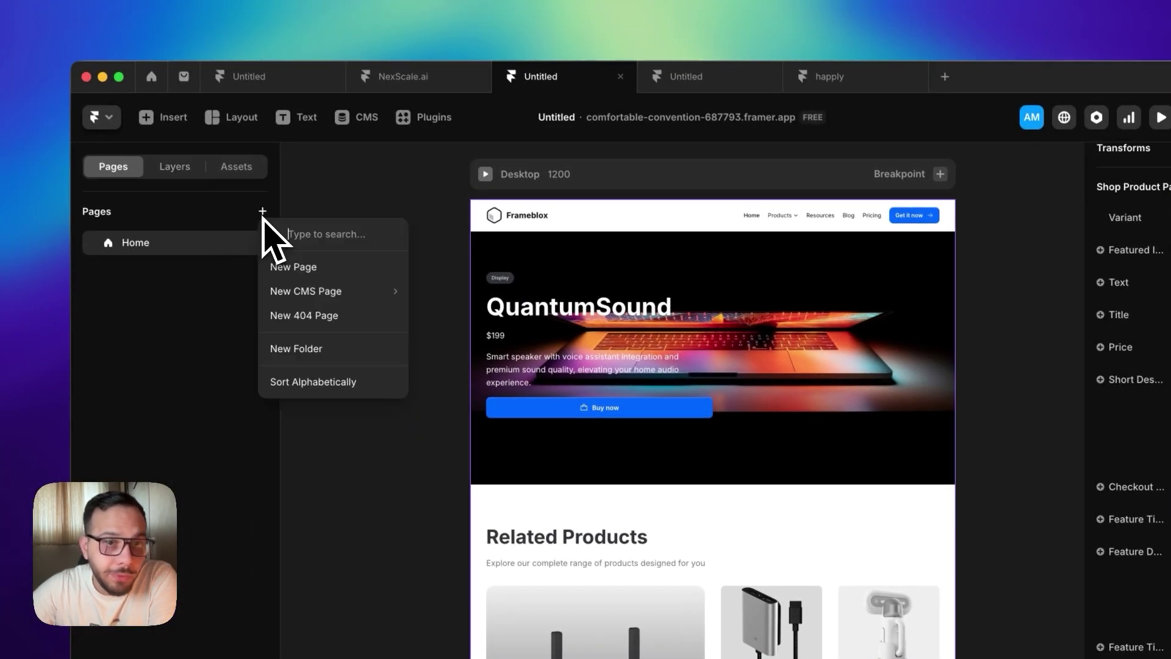
{"action": "mouse_move", "coordinate": [309, 295]}
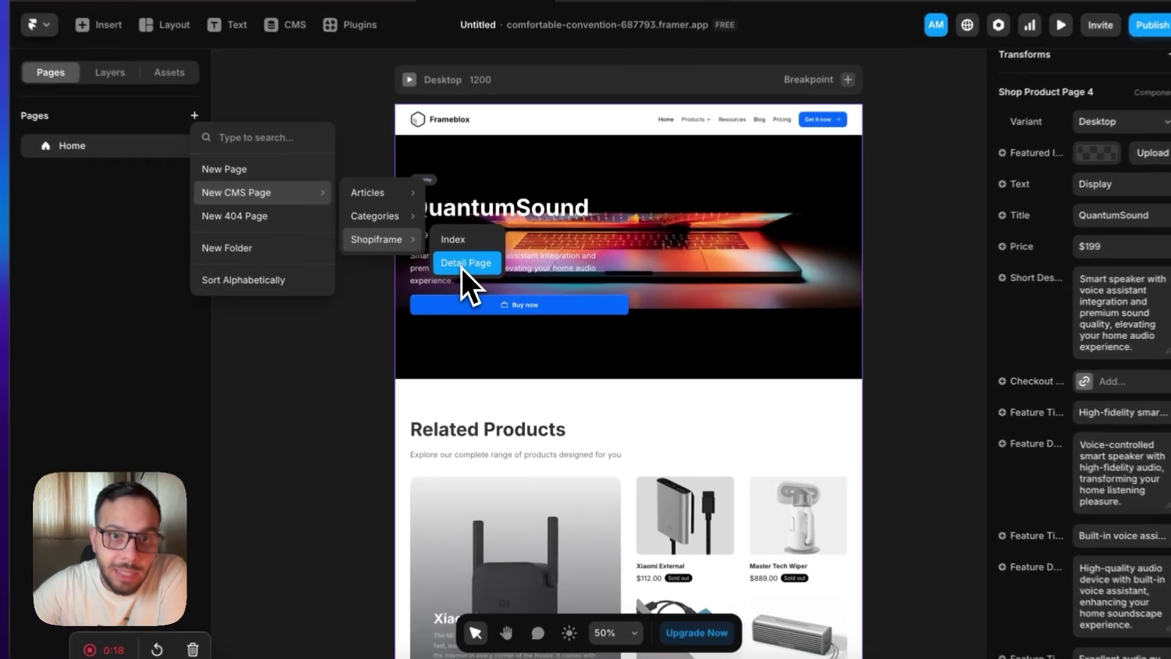
{"action": "left_click", "coordinate": [485, 289]}
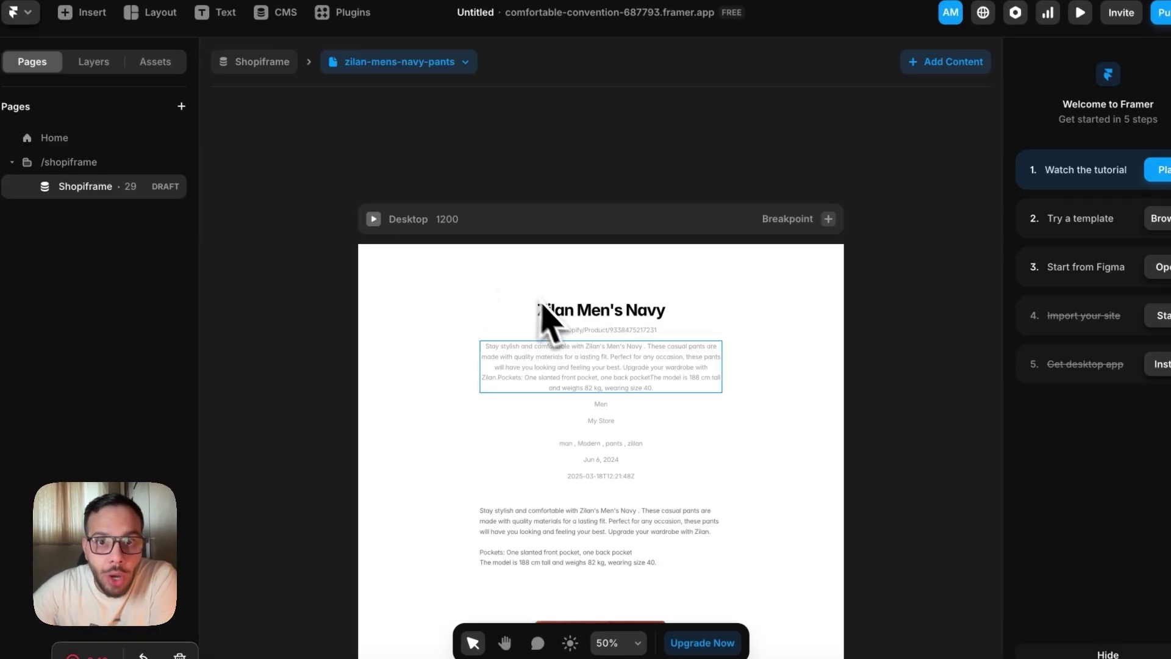
{"action": "scroll", "coordinate": [588, 372], "scroll_direction": "down", "scroll_amount": 5}
{"action": "scroll", "coordinate": [610, 372], "scroll_direction": "up", "scroll_amount": 5}
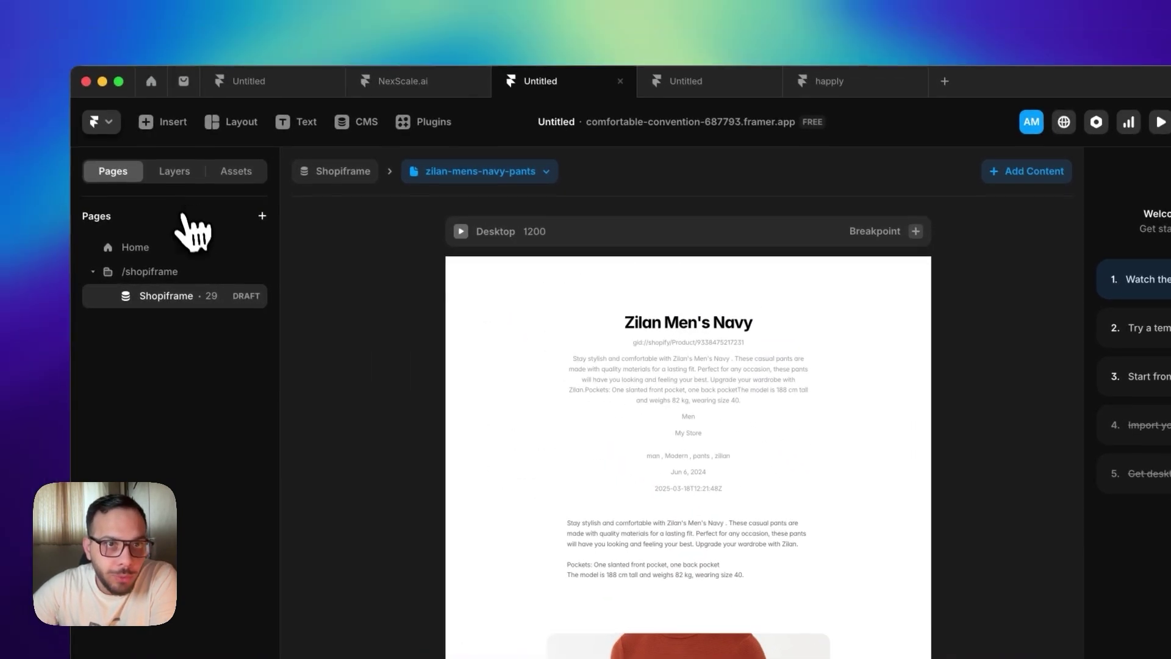
- Delete the default content Stack from the Shopiframe detail page and select its Desktop frame
{"action": "left_click", "coordinate": [93, 61]}
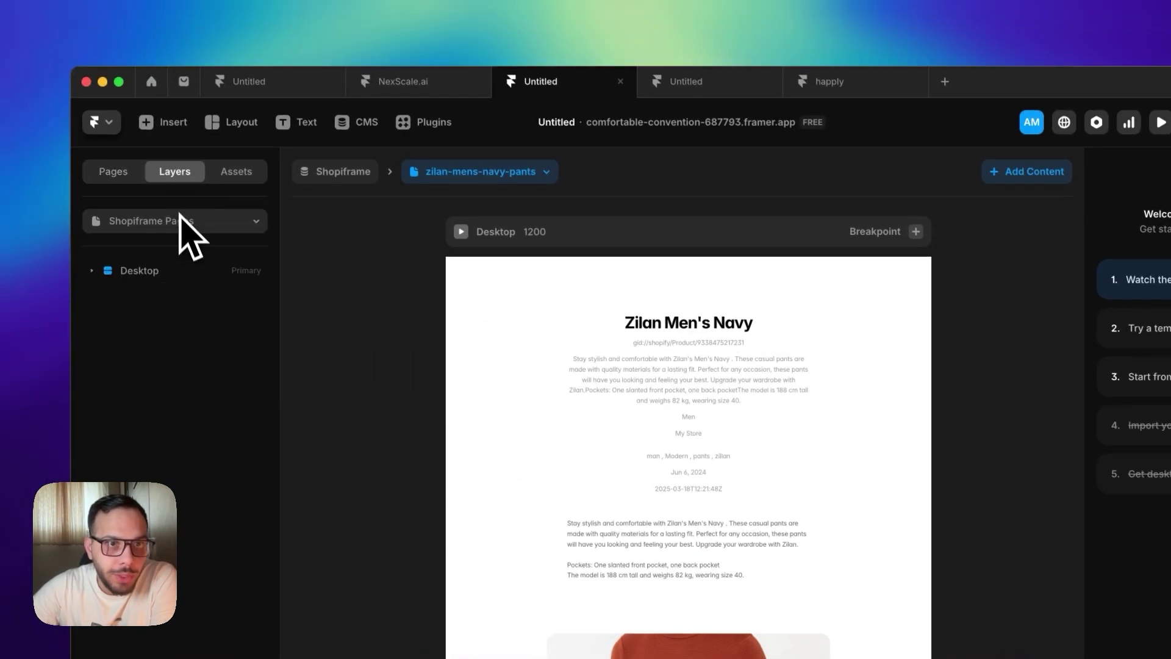
{"action": "left_click", "coordinate": [84, 161]}
{"action": "left_click", "coordinate": [152, 298]}
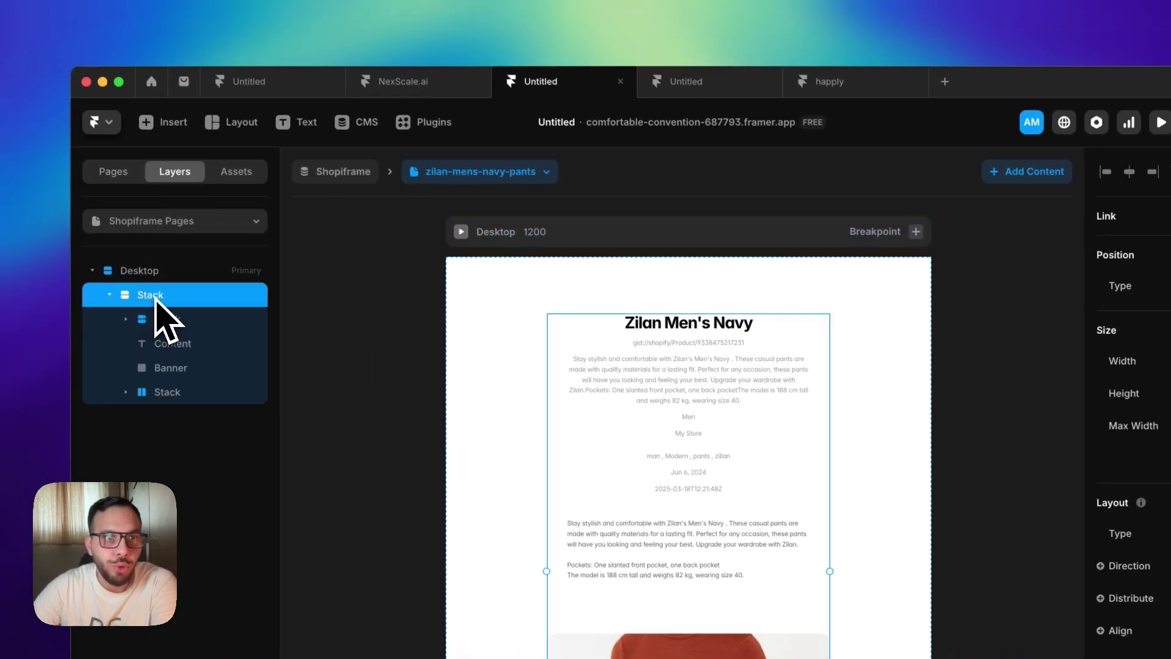
{"action": "key", "text": "BackSpace"}
{"action": "left_click", "coordinate": [158, 276]}
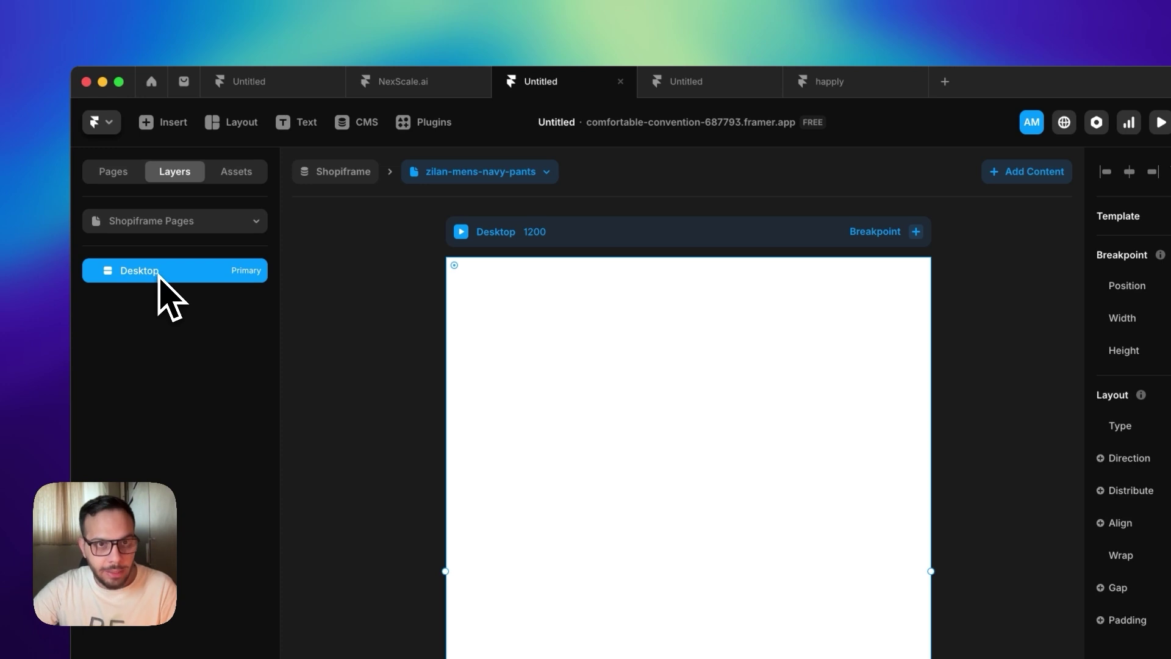
- Paste the Shop Product Page 03 component into the Desktop frame and unlink it from its original component
{"action": "key", "text": "super+v"}
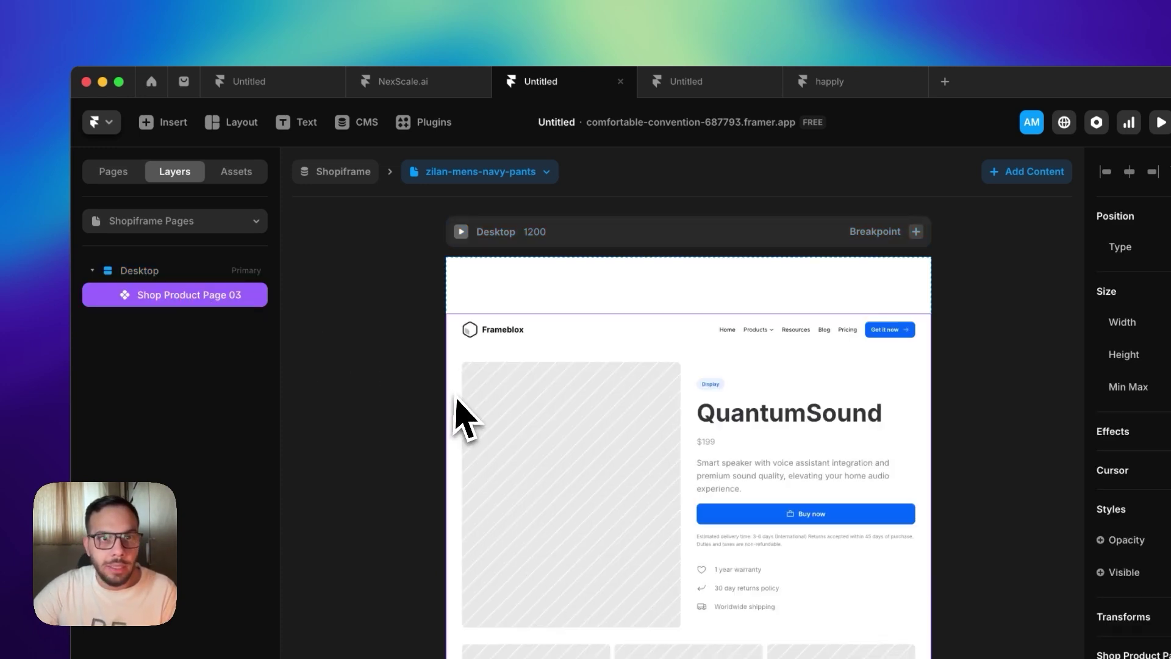
{"action": "right_click", "coordinate": [227, 299]}
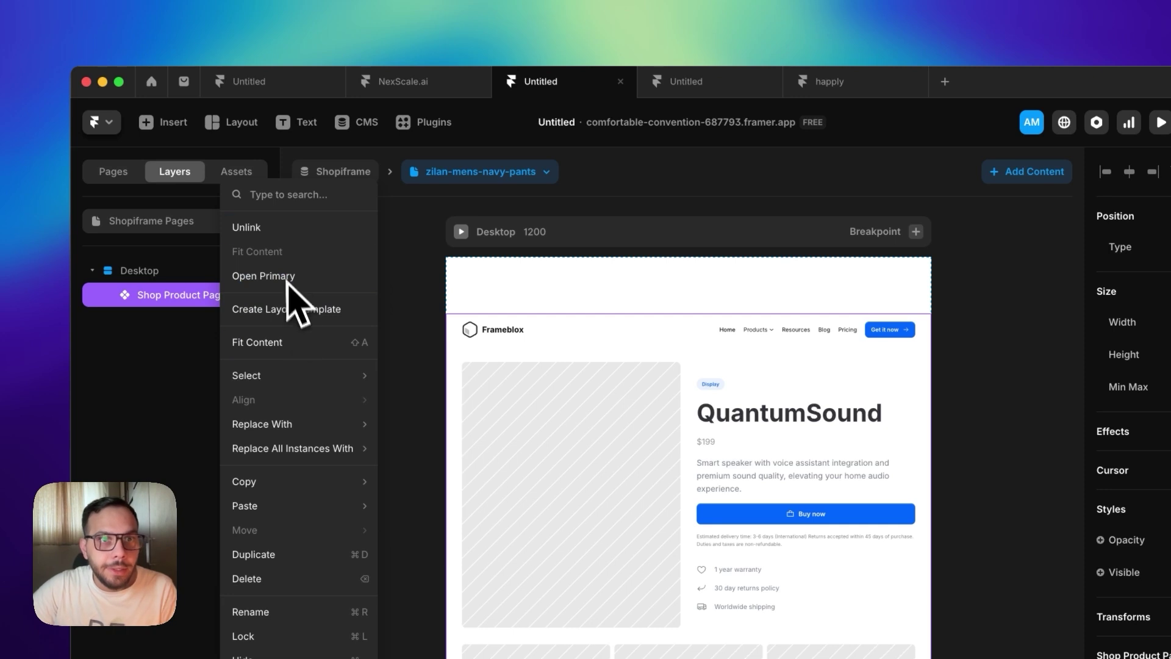
{"action": "left_click", "coordinate": [278, 229]}
- Return from the component view to the Shopiframe detail page and detach the pasted shop page instance into editable layers
{"action": "left_click", "coordinate": [214, 313]}
{"action": "right_click", "coordinate": [232, 311]}
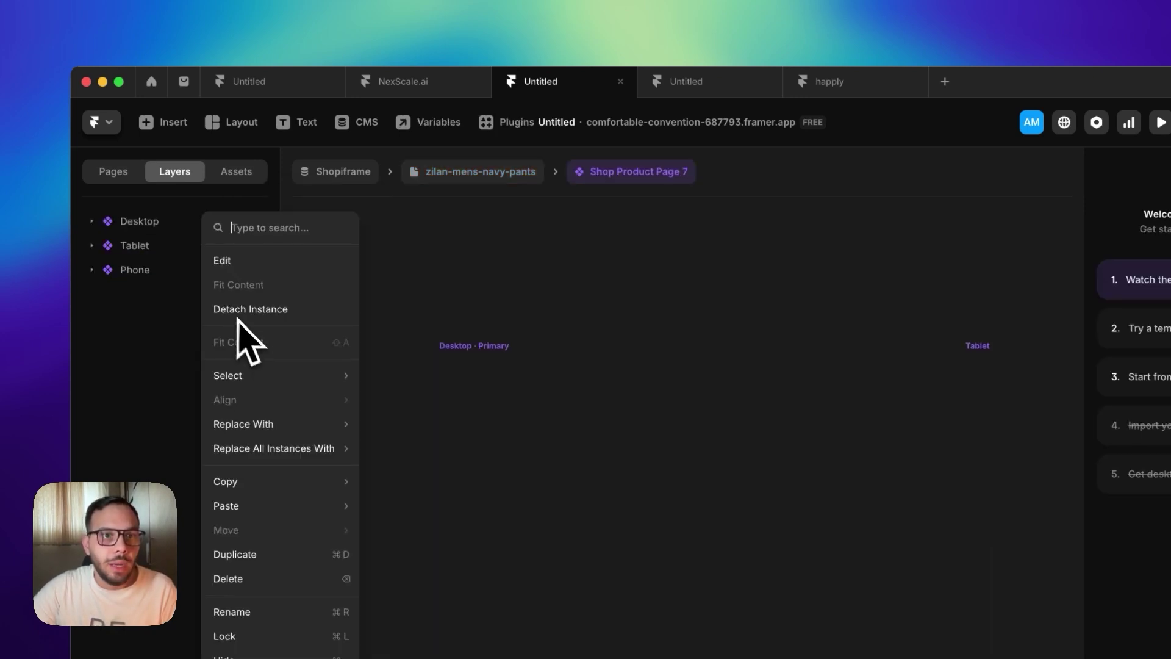
{"action": "left_click", "coordinate": [514, 250]}
{"action": "left_click", "coordinate": [361, 182]}
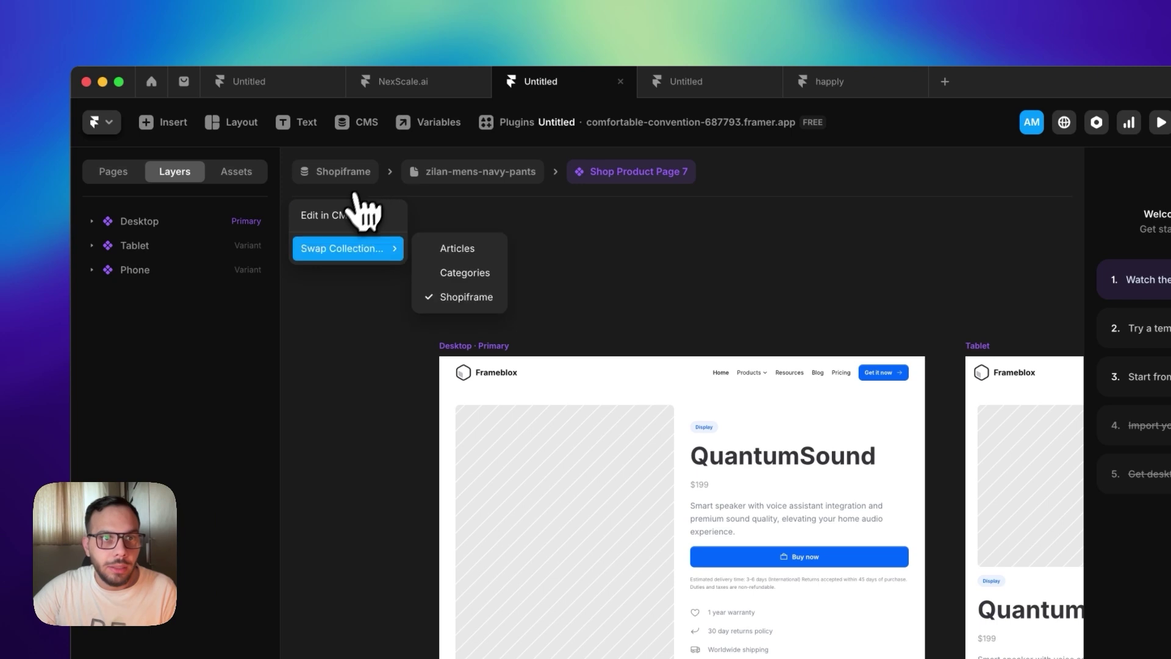
{"action": "left_click", "coordinate": [477, 173]}
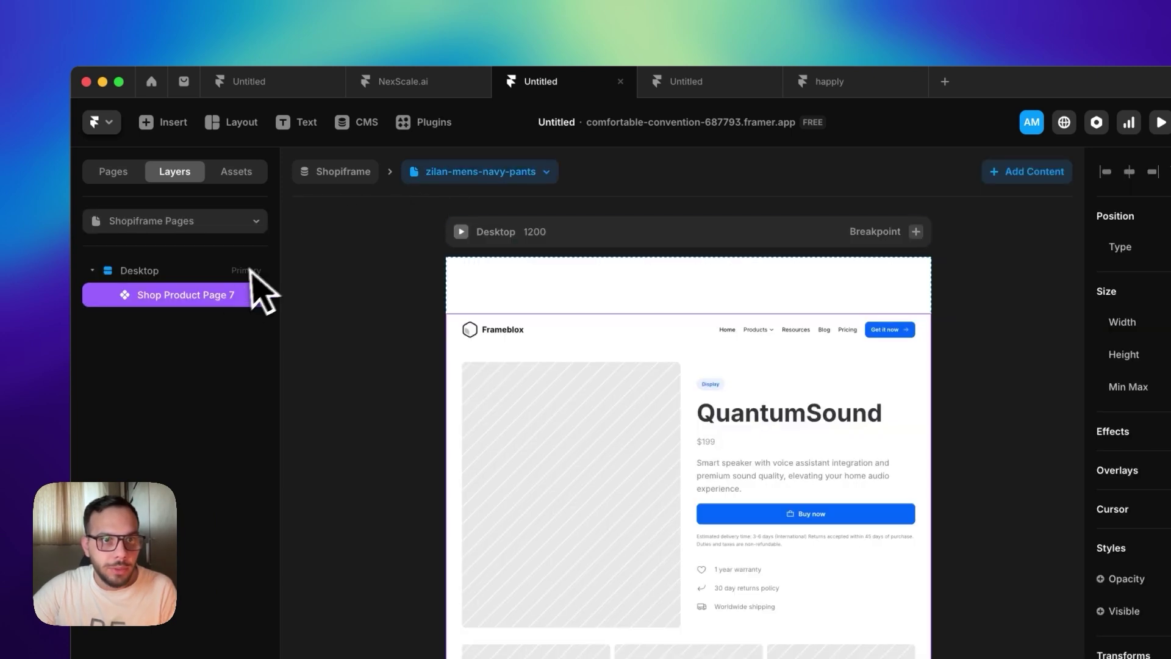
{"action": "right_click", "coordinate": [222, 296]}
{"action": "left_click", "coordinate": [271, 282]}
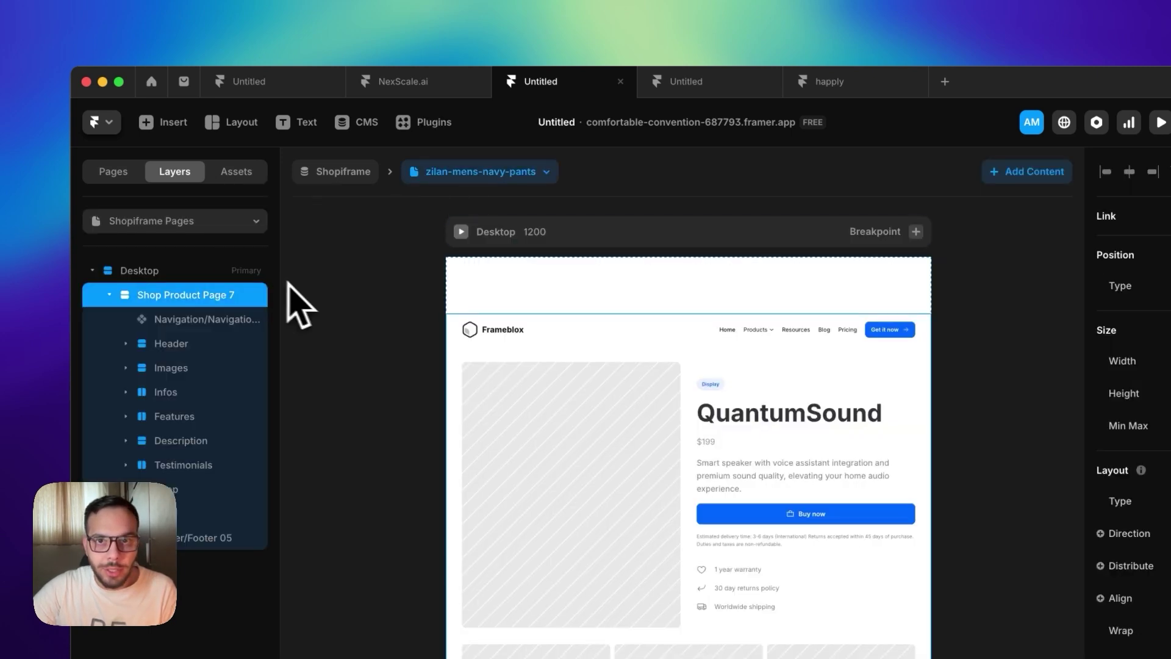
- Bind the fill of the header's large product image placeholder to the Featured Image variable
{"action": "left_click", "coordinate": [611, 449]}
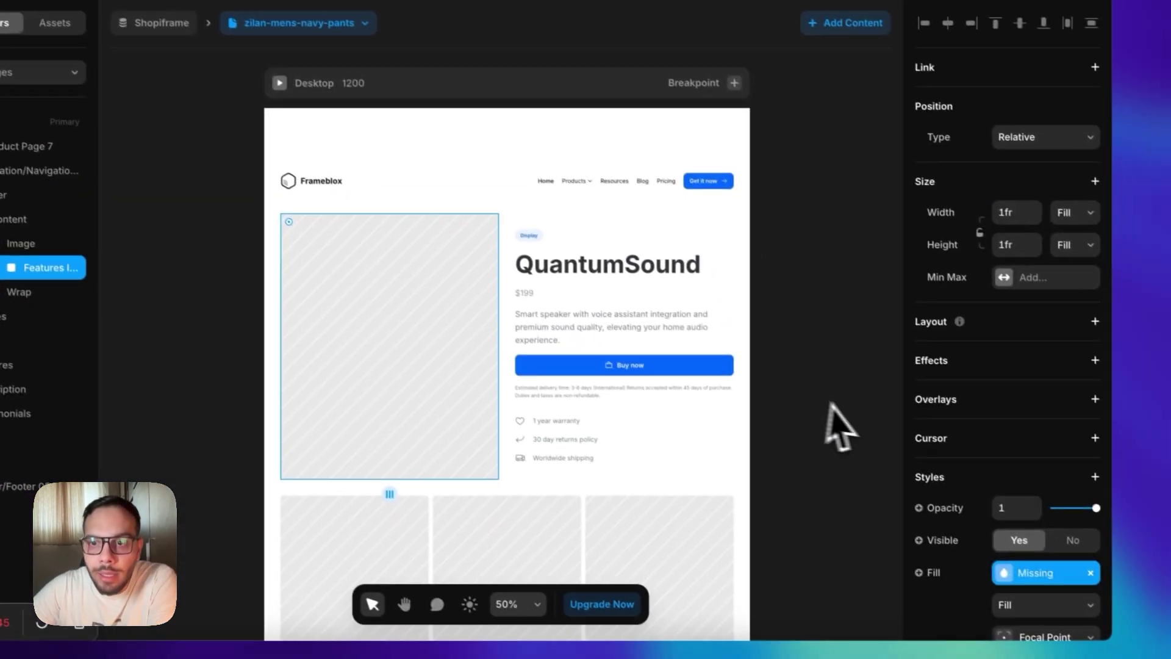
{"action": "scroll", "coordinate": [928, 444], "scroll_direction": "down", "scroll_amount": 3}
{"action": "left_click", "coordinate": [1049, 430]}
{"action": "left_click", "coordinate": [923, 426]}
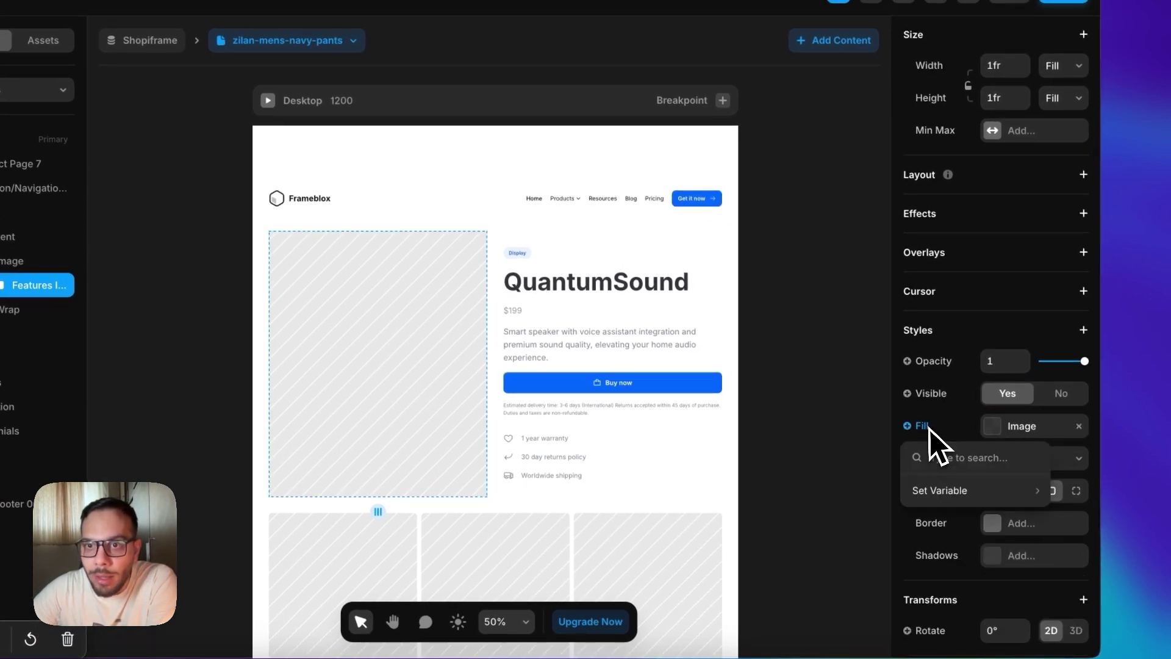
{"action": "mouse_move", "coordinate": [952, 491]}
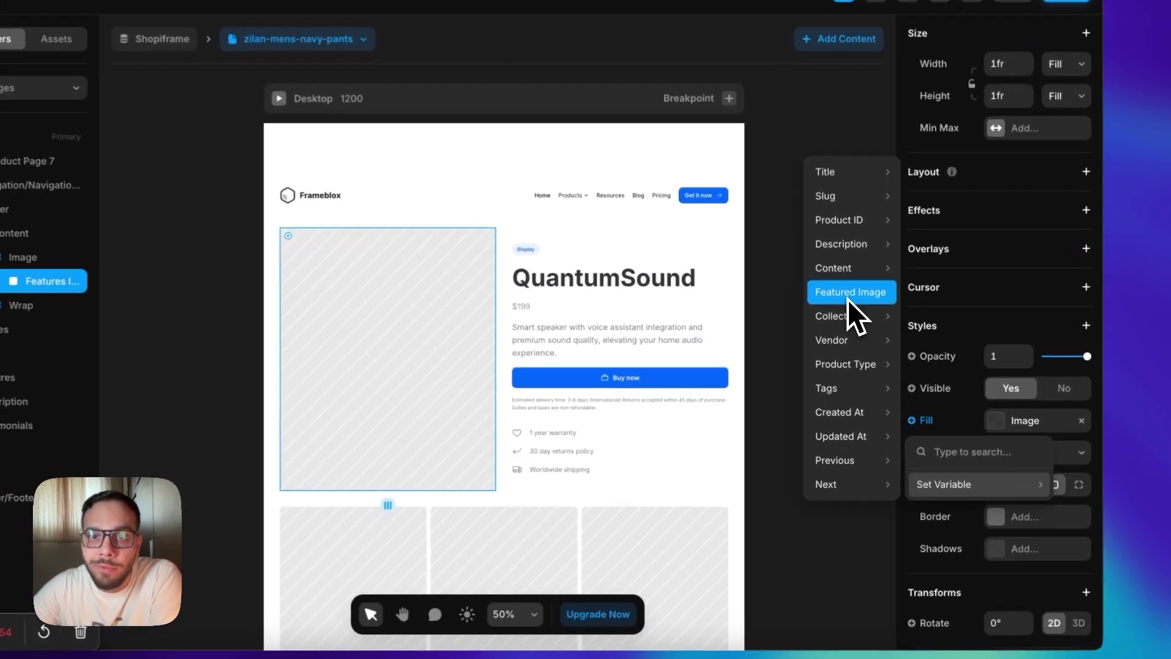
{"action": "left_click", "coordinate": [852, 333]}
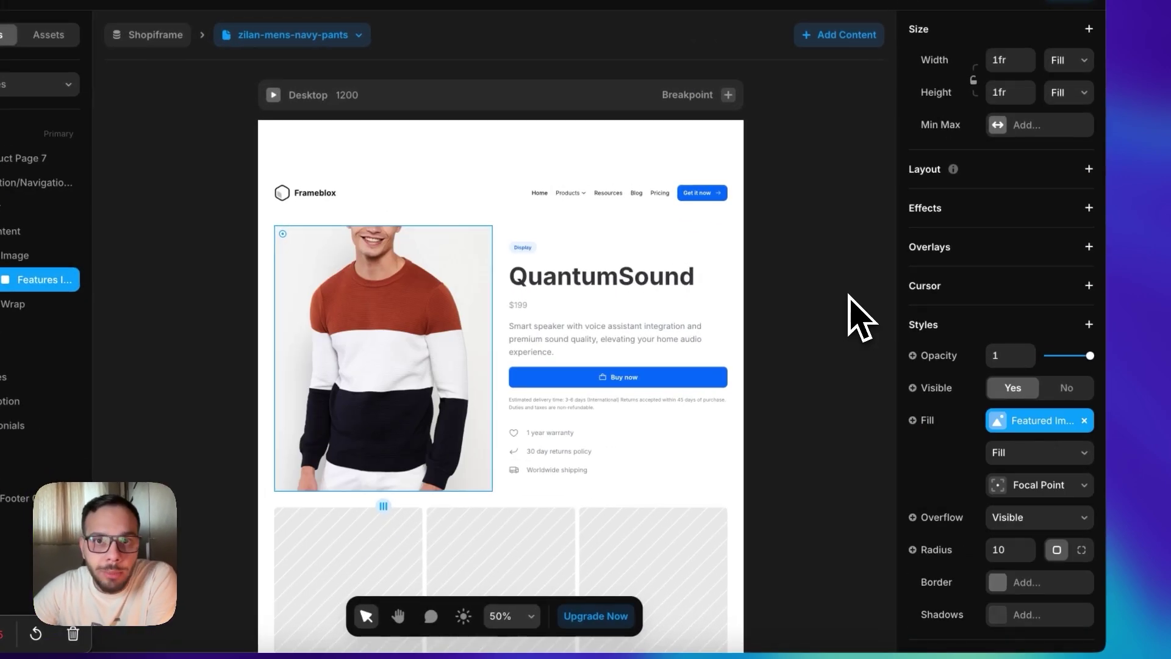
- Bind the content of the QuantumSound heading to the Title variable
{"action": "left_click", "coordinate": [600, 302]}
{"action": "scroll", "coordinate": [939, 430], "scroll_direction": "down", "scroll_amount": 10}
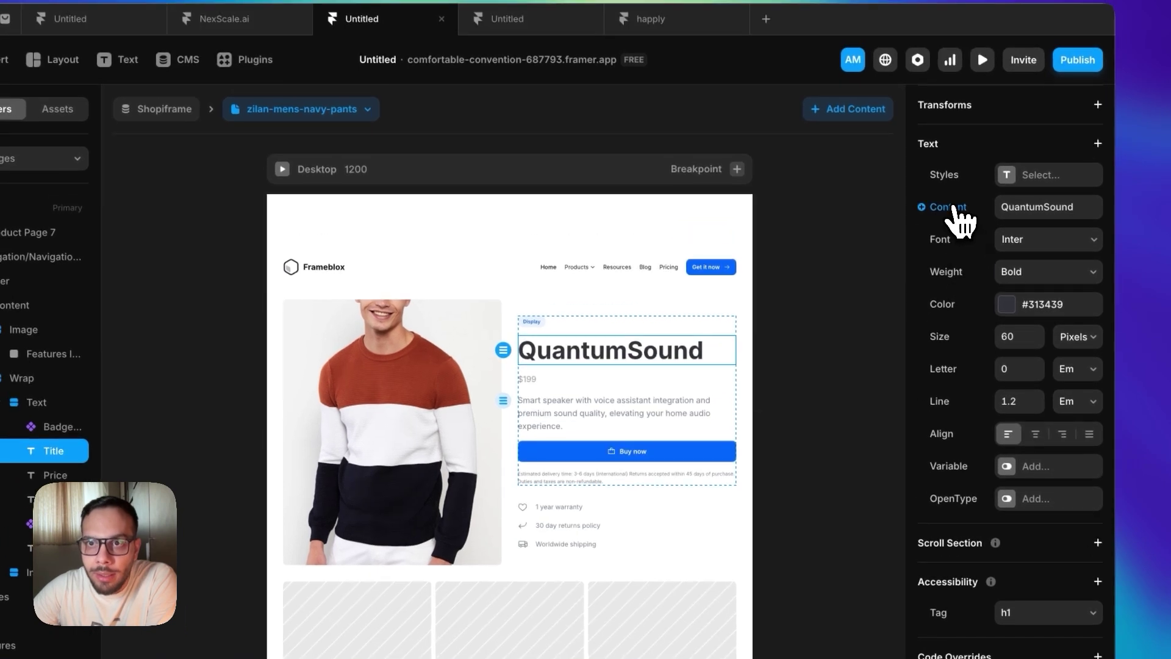
{"action": "left_click", "coordinate": [933, 157]}
{"action": "mouse_move", "coordinate": [921, 229]}
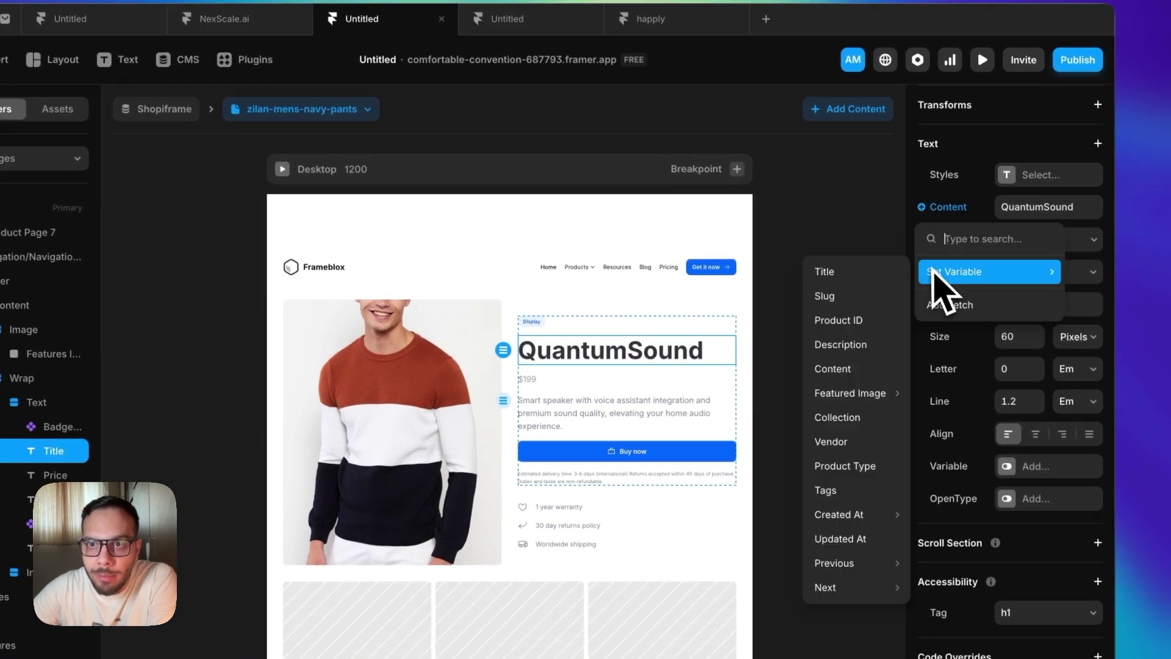
{"action": "left_click", "coordinate": [867, 273]}
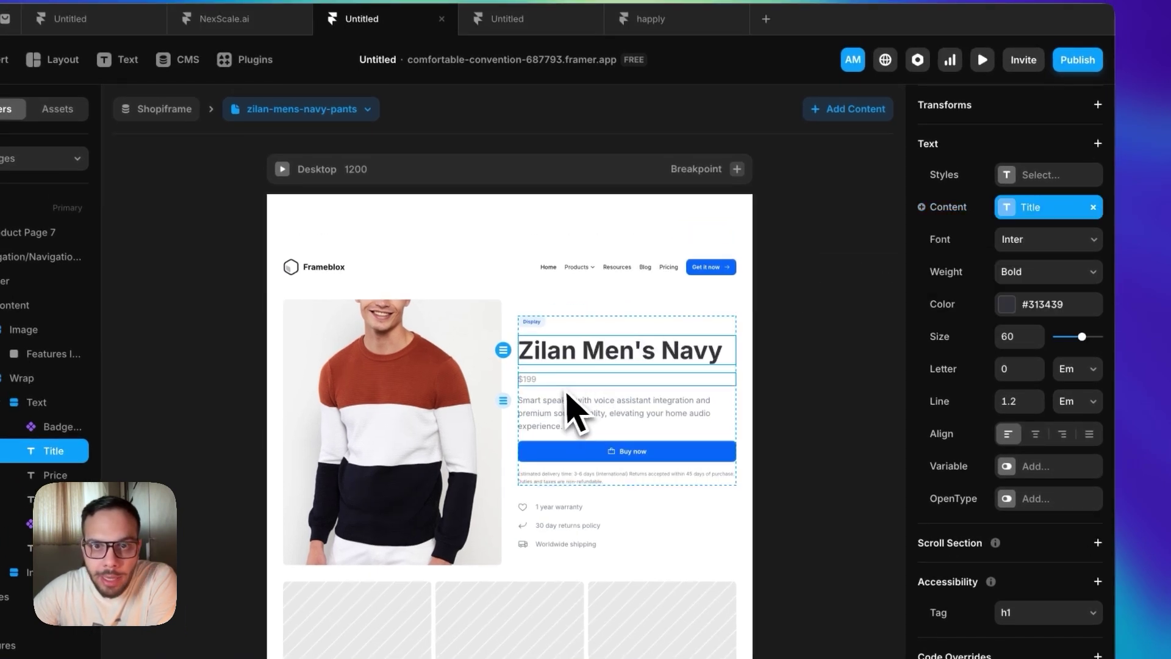
- Bind the content of the smart speaker description paragraph to the Description variable
{"action": "left_click", "coordinate": [562, 413]}
{"action": "scroll", "coordinate": [997, 386], "scroll_direction": "down", "scroll_amount": 10}
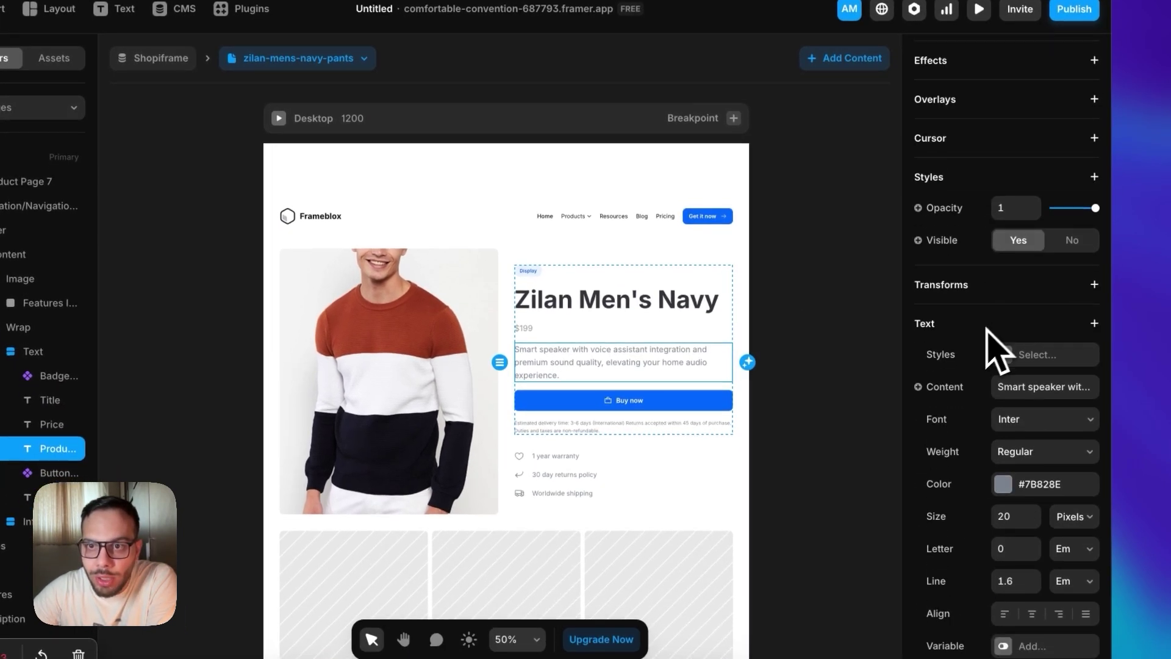
{"action": "left_click", "coordinate": [946, 438]}
{"action": "mouse_move", "coordinate": [943, 481]}
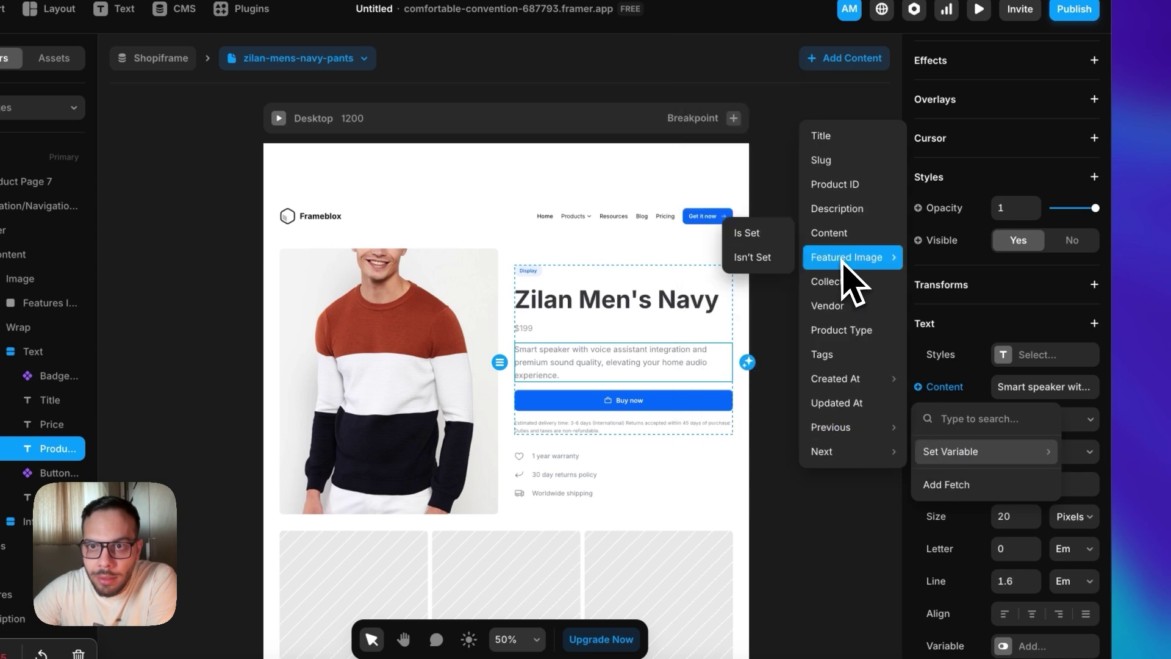
{"action": "left_click", "coordinate": [840, 211]}
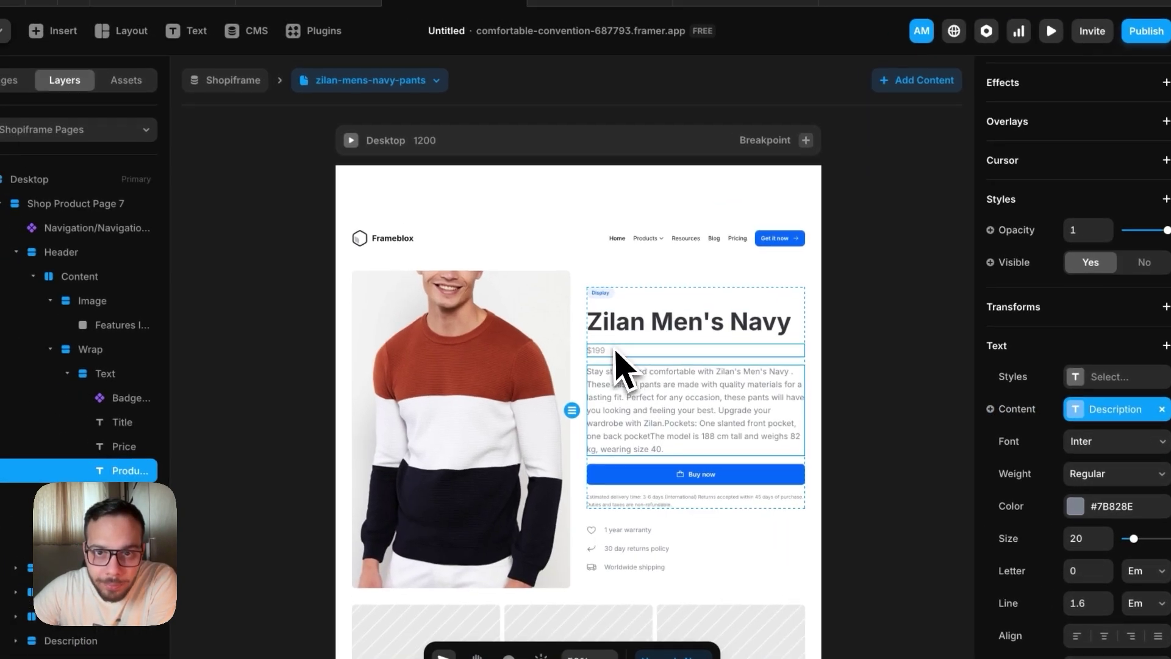
- Find the Price component in the Shopiframe plugin and place it between the product title and the $199 text
{"action": "left_click", "coordinate": [546, 328]}
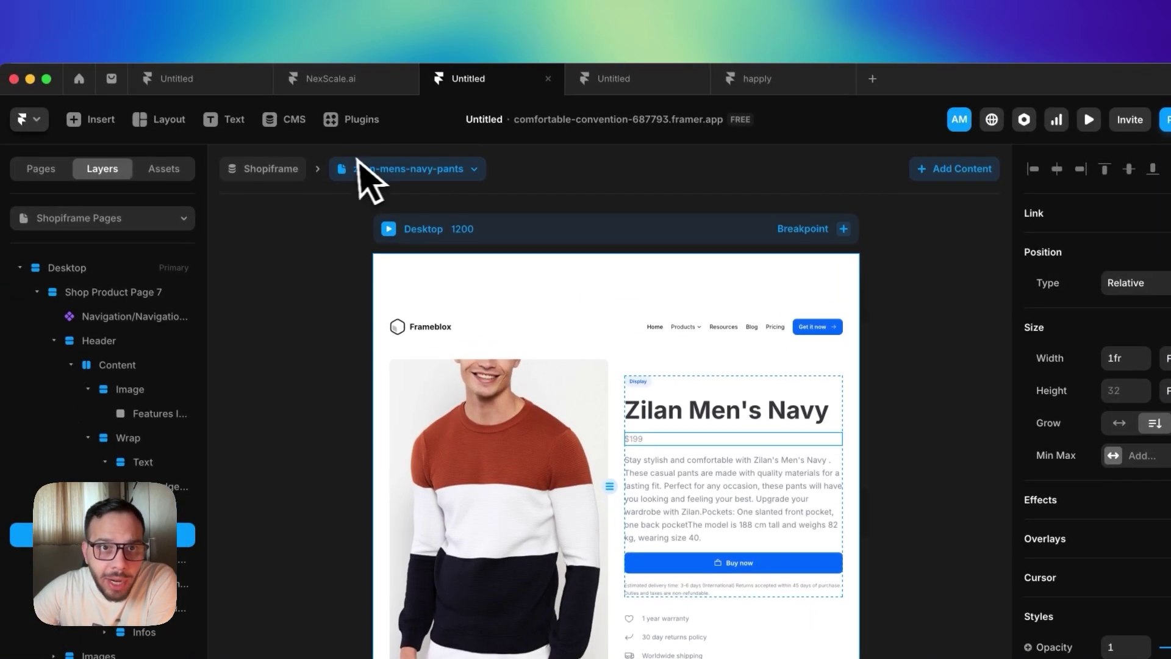
{"action": "left_click", "coordinate": [341, 121]}
{"action": "left_click", "coordinate": [523, 392]}
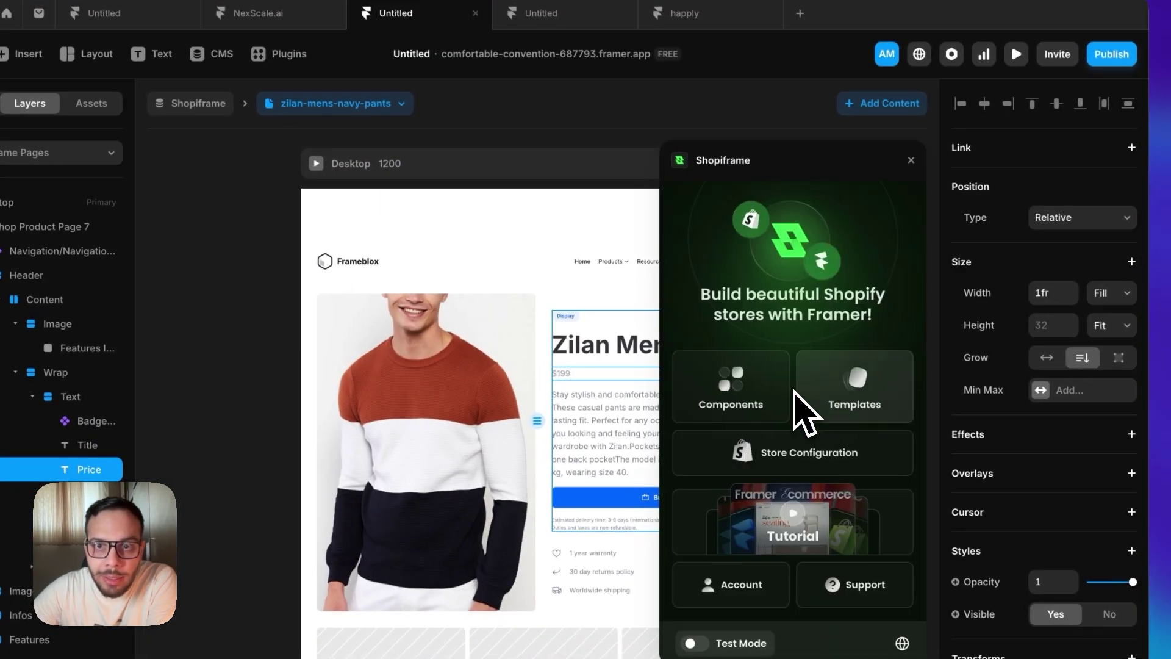
{"action": "left_click", "coordinate": [744, 397]}
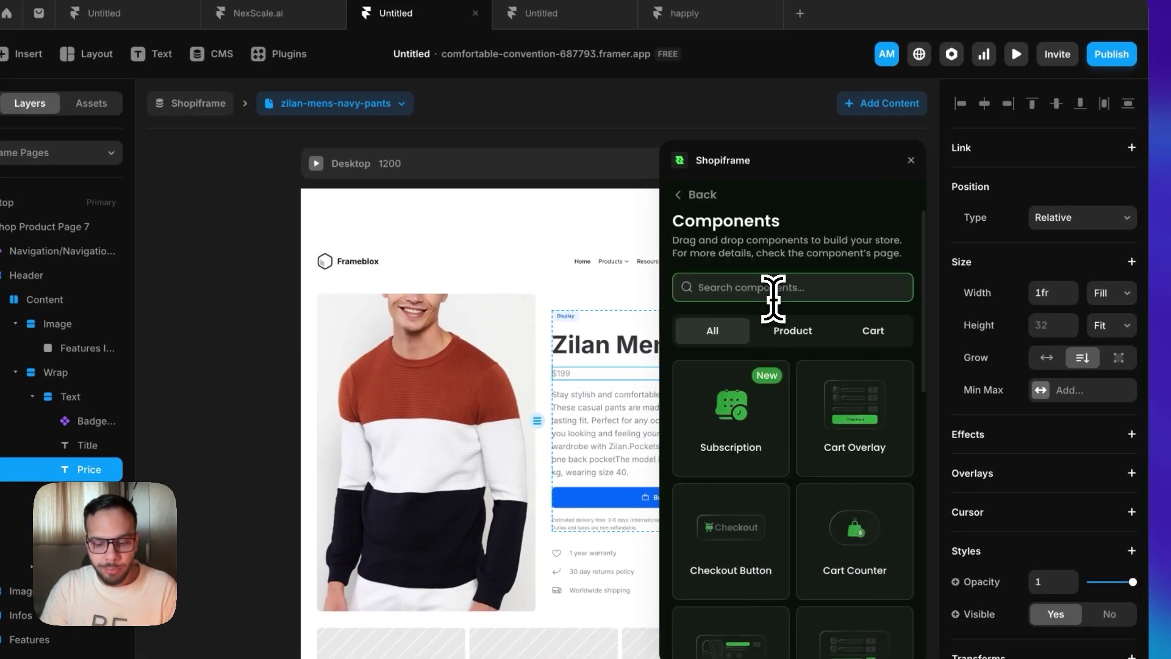
{"action": "type", "text": "price"}
{"action": "left_click", "coordinate": [744, 407]}
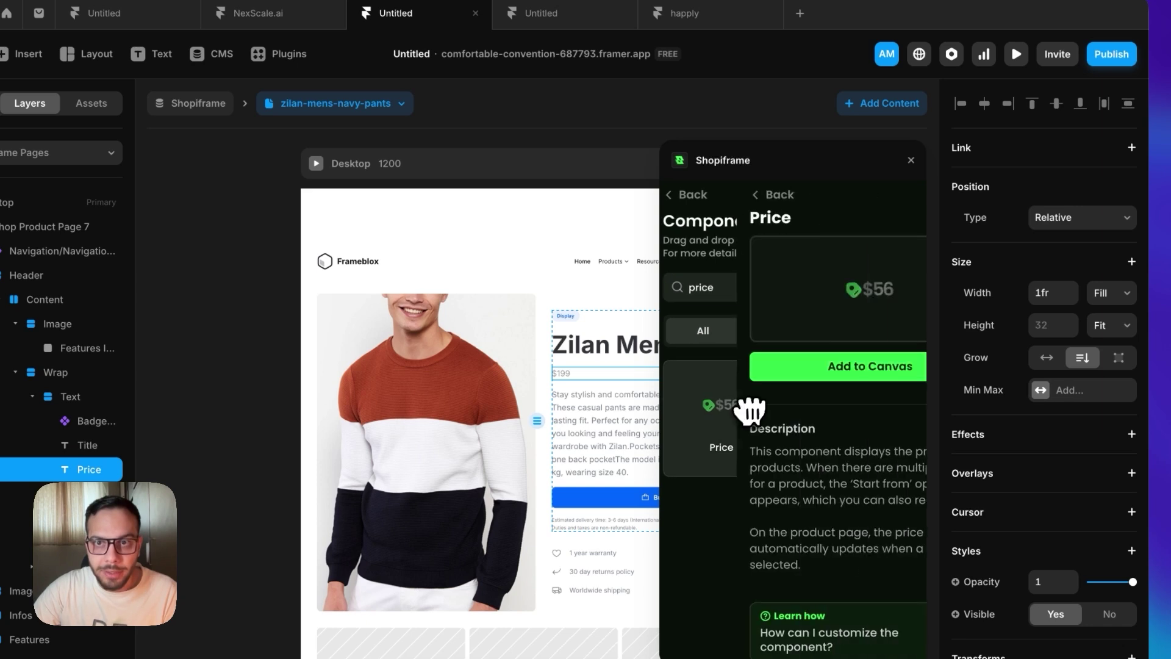
{"action": "left_click_drag", "start_coordinate": [684, 369], "coordinate": [581, 366]}
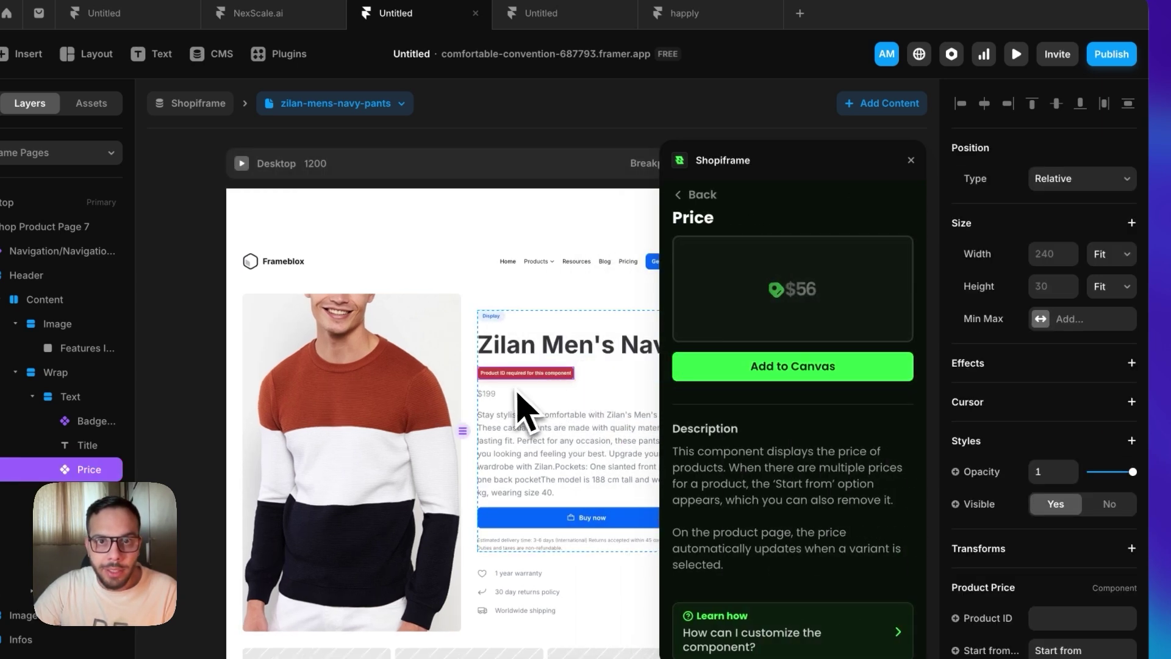
- Bind the Product ID property of the new Price component to the collection's Product ID variable
{"action": "left_click", "coordinate": [527, 373]}
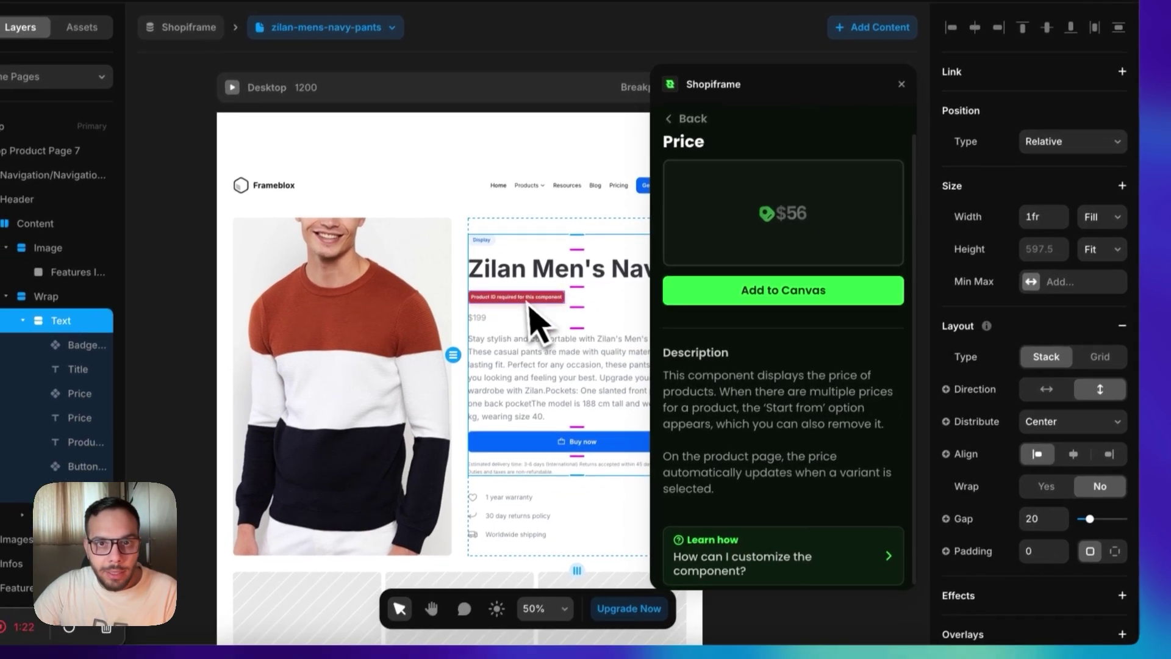
{"action": "left_click", "coordinate": [541, 375]}
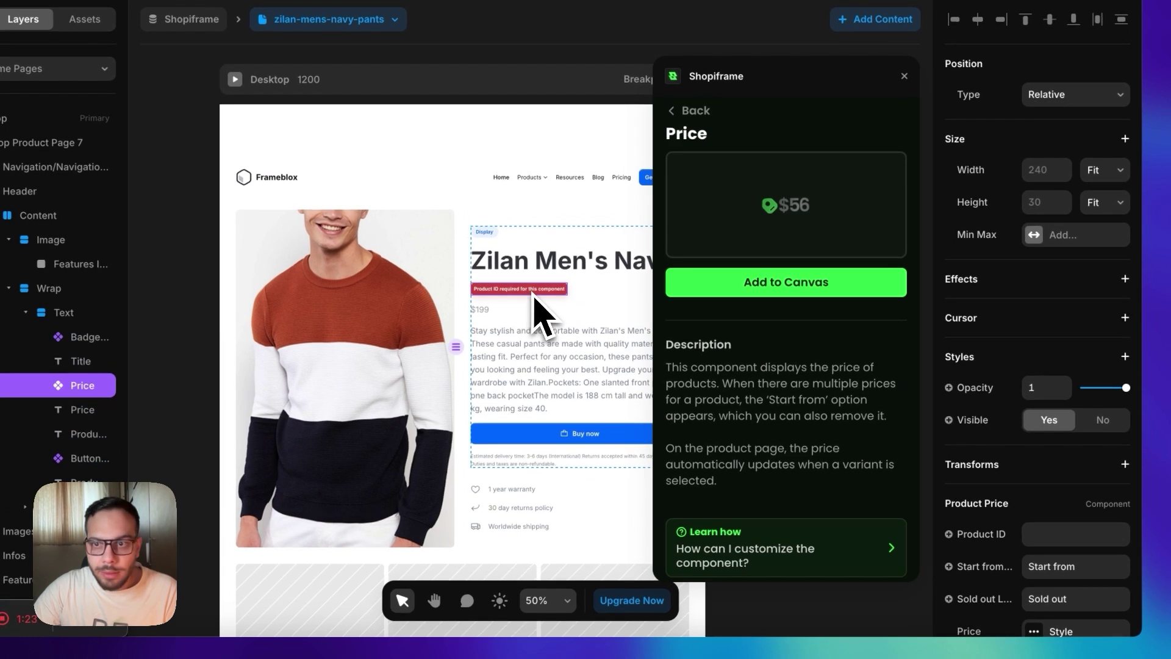
{"action": "scroll", "coordinate": [938, 502], "scroll_direction": "down", "scroll_amount": 3}
{"action": "left_click", "coordinate": [989, 342]}
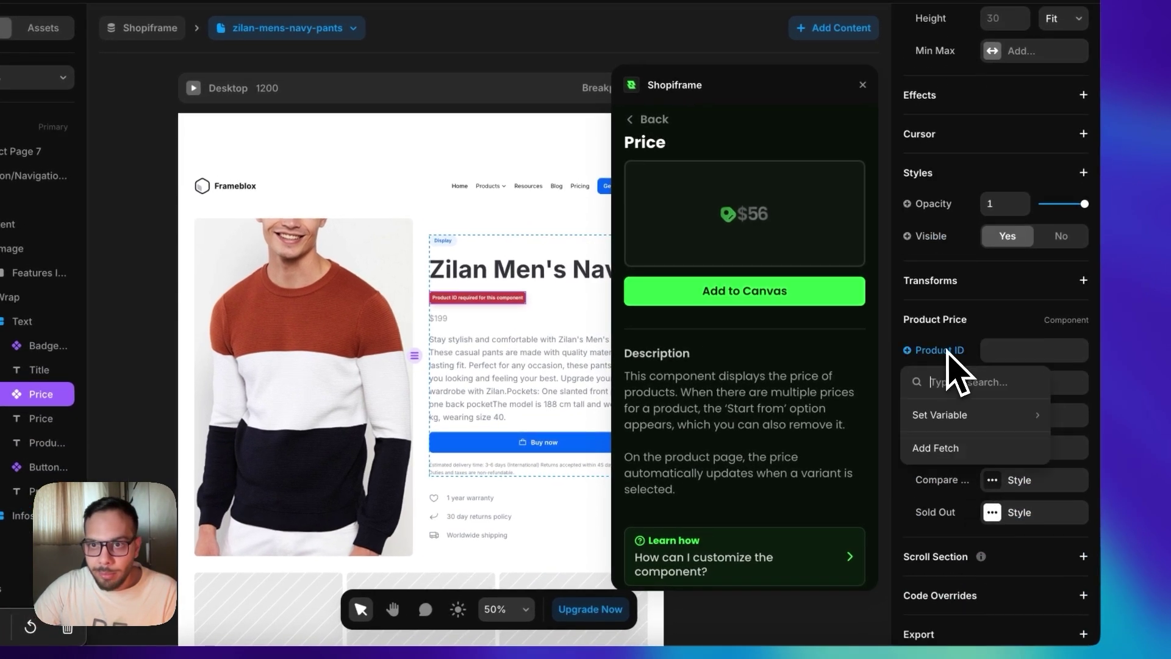
{"action": "mouse_move", "coordinate": [954, 419]}
{"action": "left_click", "coordinate": [845, 153]}
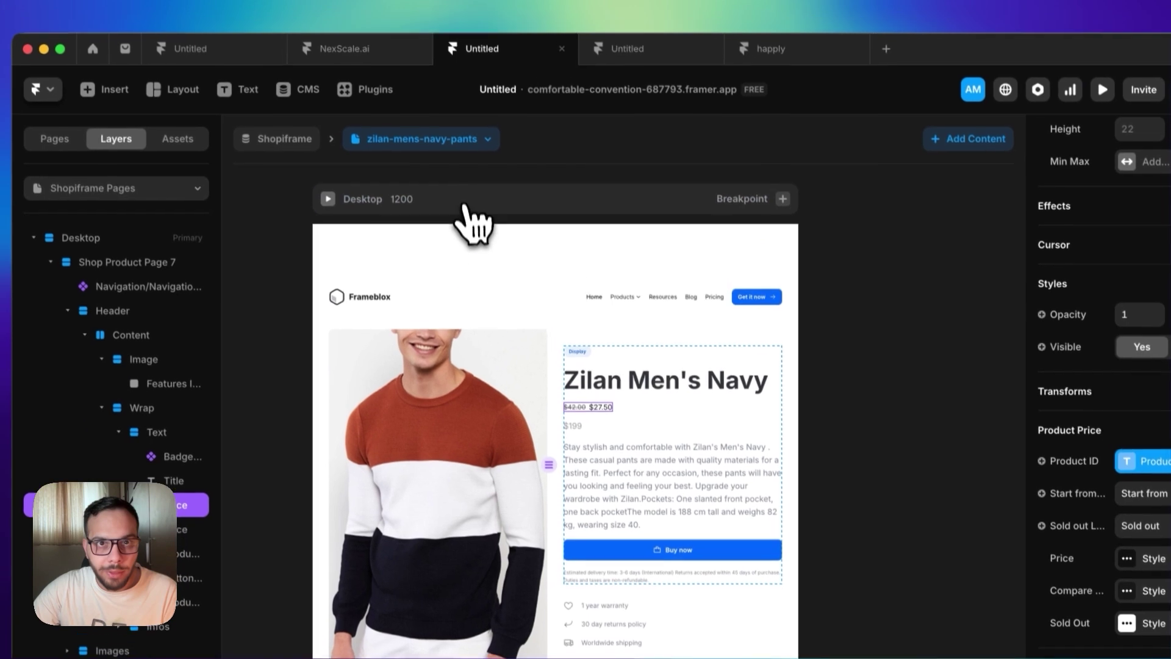
- Preview the detail page with the xiaomi-external-drive item and examine its price and Buy now button
{"action": "left_click", "coordinate": [452, 103]}
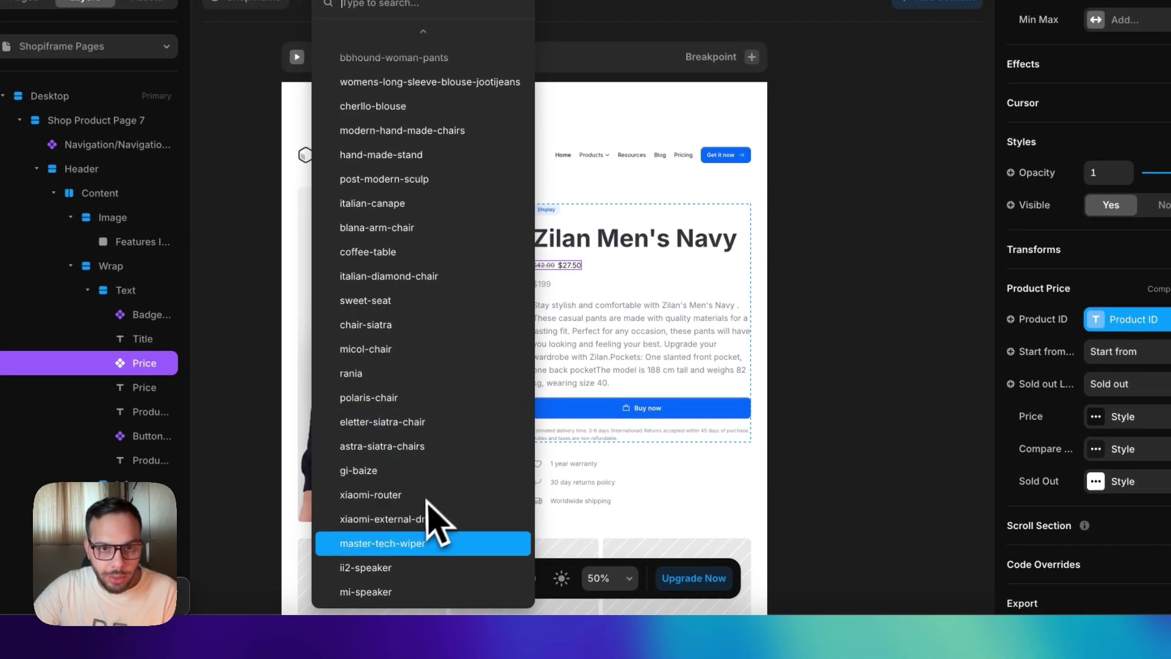
{"action": "left_click", "coordinate": [472, 519]}
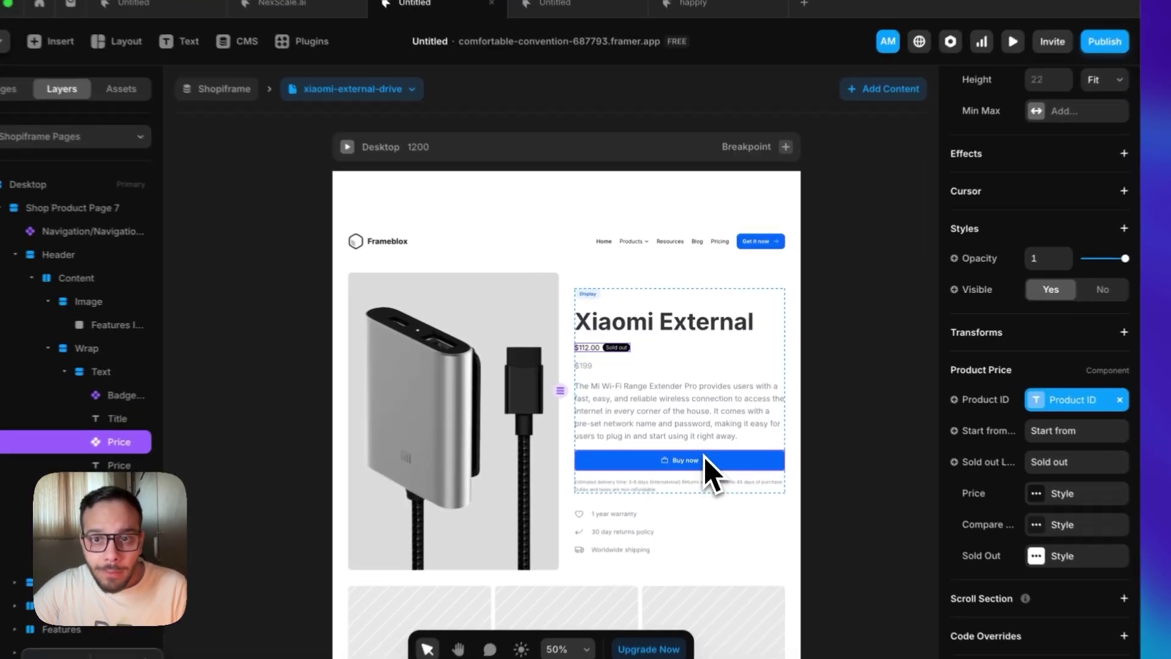
{"action": "left_click", "coordinate": [701, 422]}
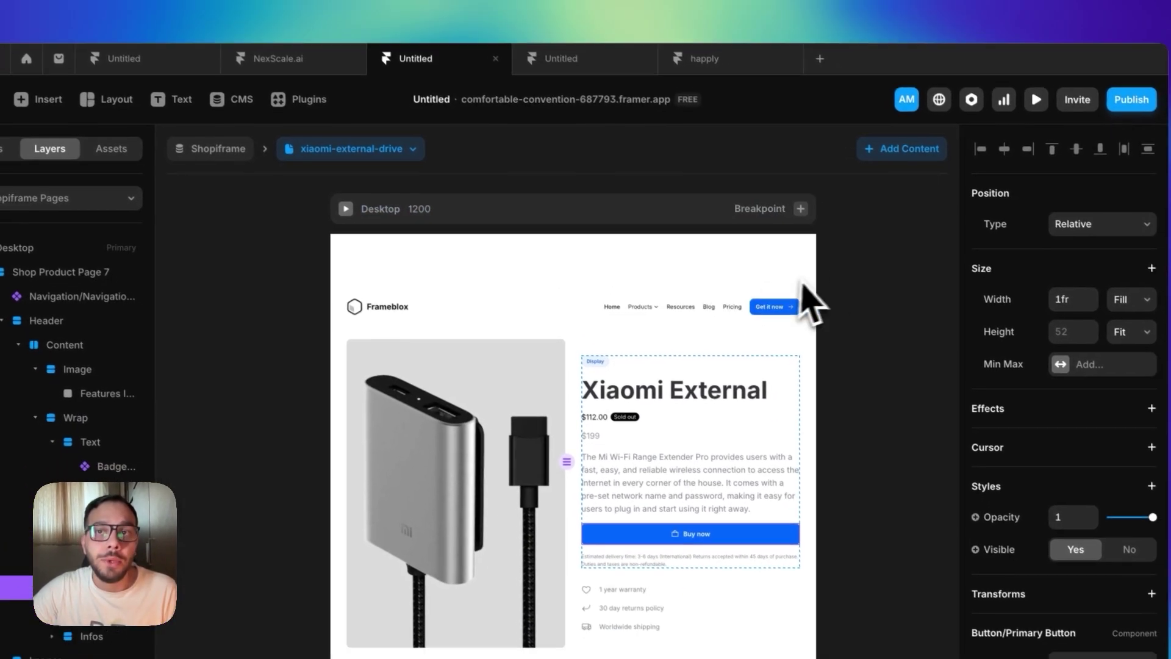
{"action": "left_click", "coordinate": [862, 281]}
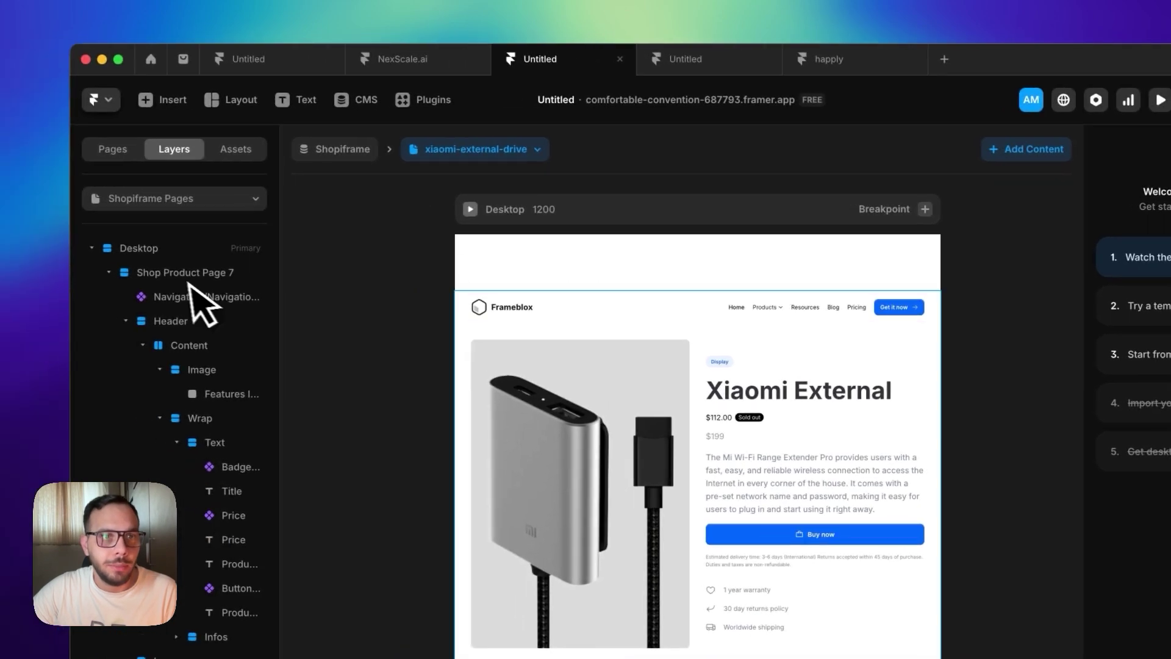
- Set the Desktop frame's top and bottom padding to 0
{"action": "left_click", "coordinate": [52, 247]}
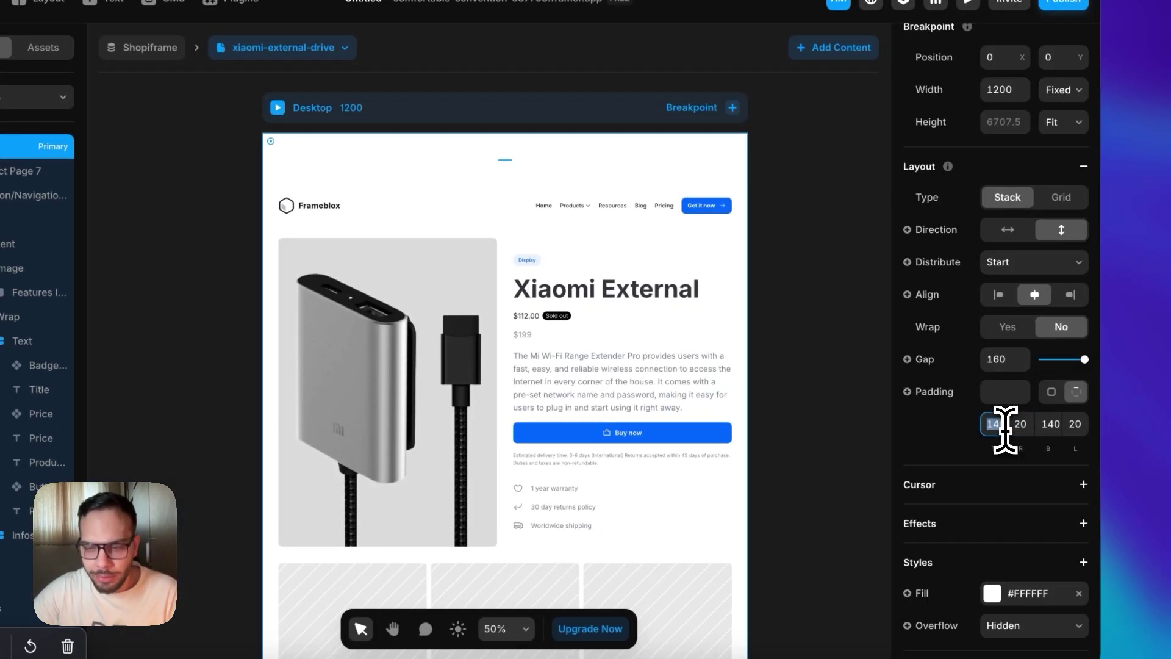
{"action": "type", "text": "0"}
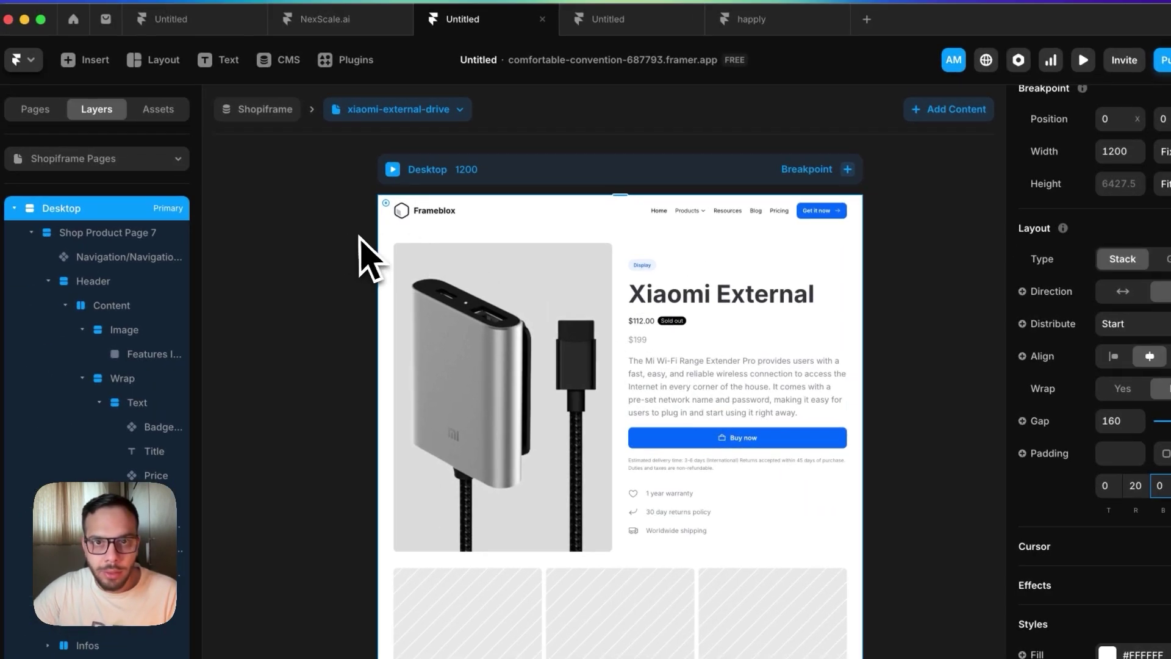
{"action": "left_click", "coordinate": [364, 241]}
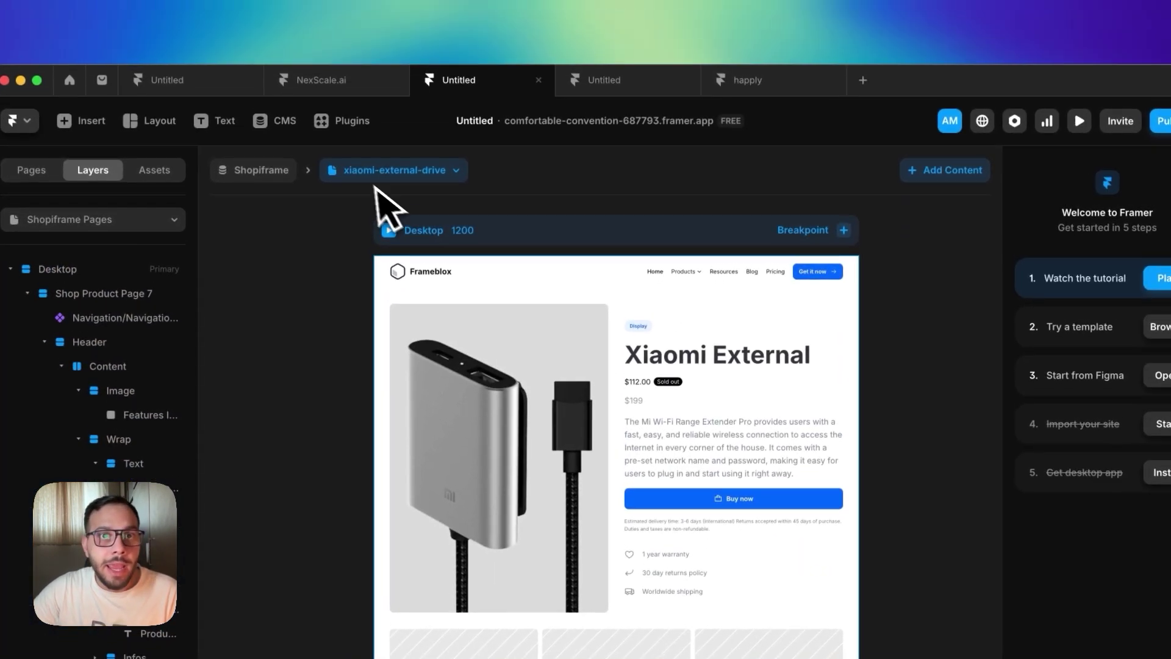
- Find the Shop Pay Button in the Shopiframe plugin's components and place it between the product description and the Buy now button
{"action": "left_click", "coordinate": [358, 62]}
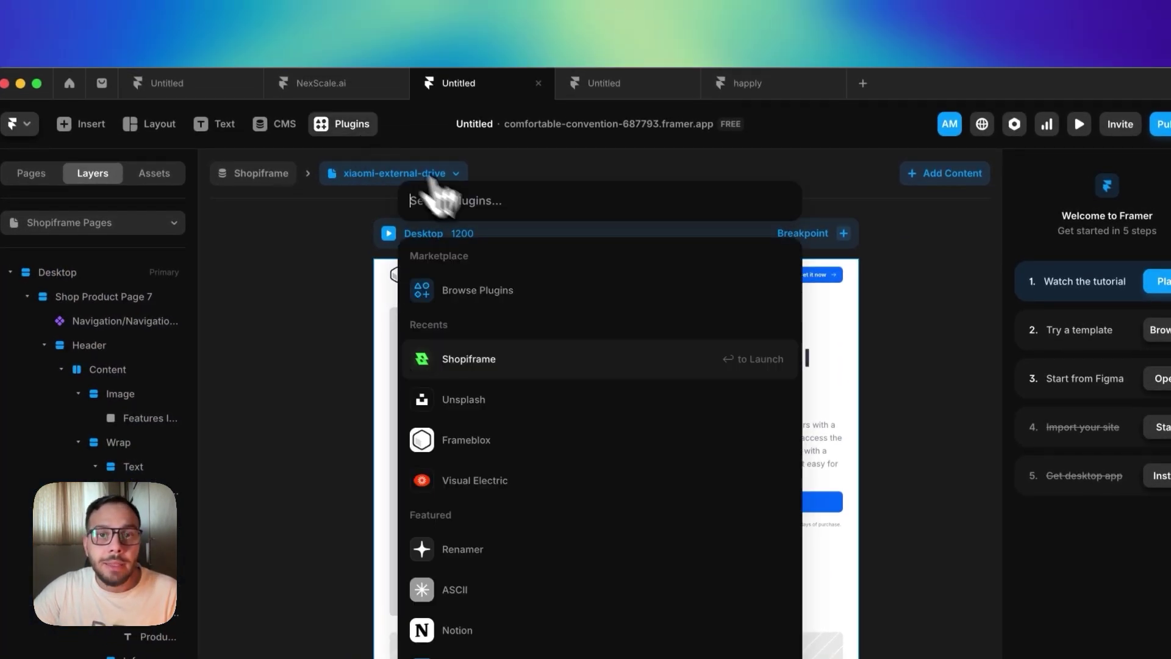
{"action": "left_click", "coordinate": [622, 363]}
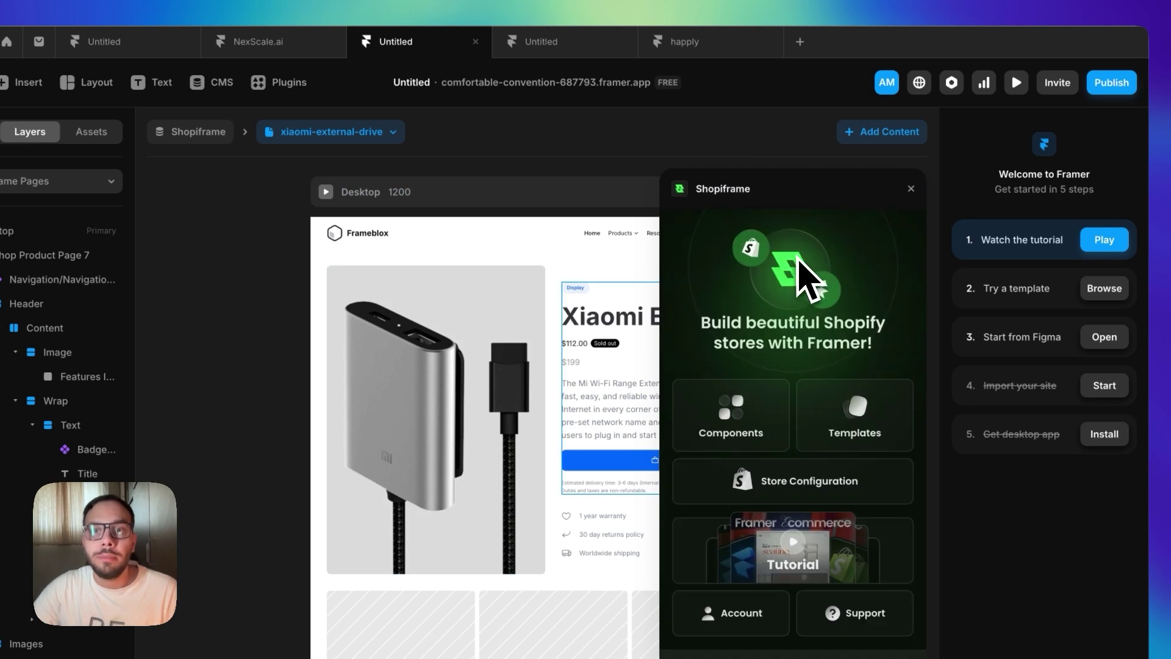
{"action": "left_click", "coordinate": [776, 427]}
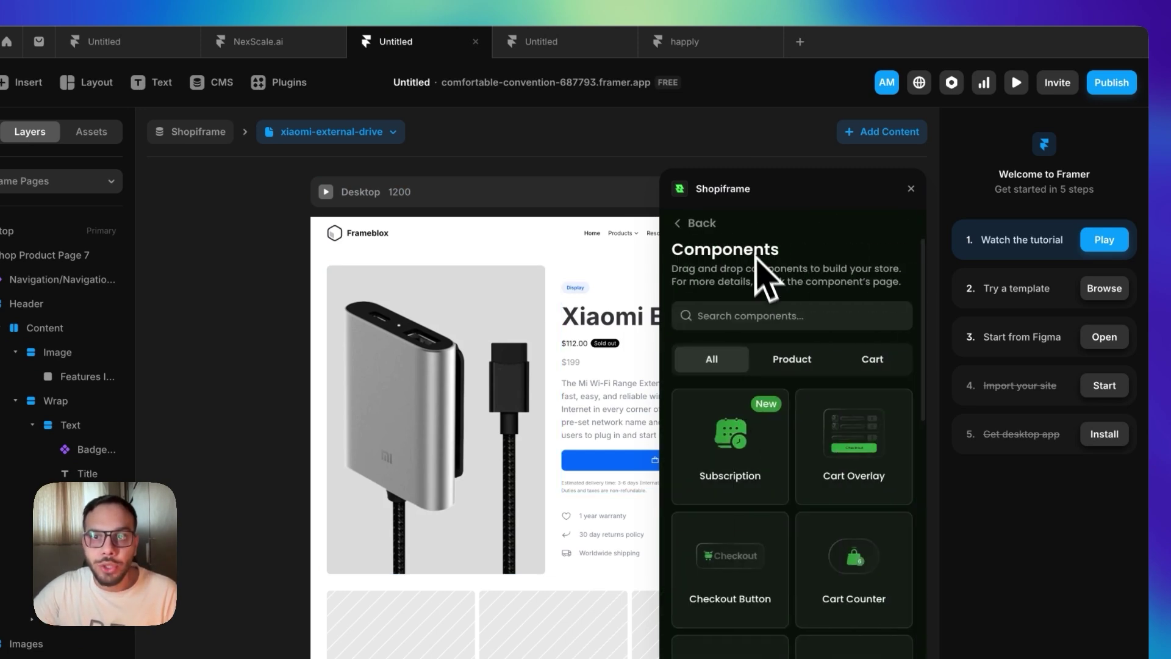
{"action": "type", "text": "shop"}
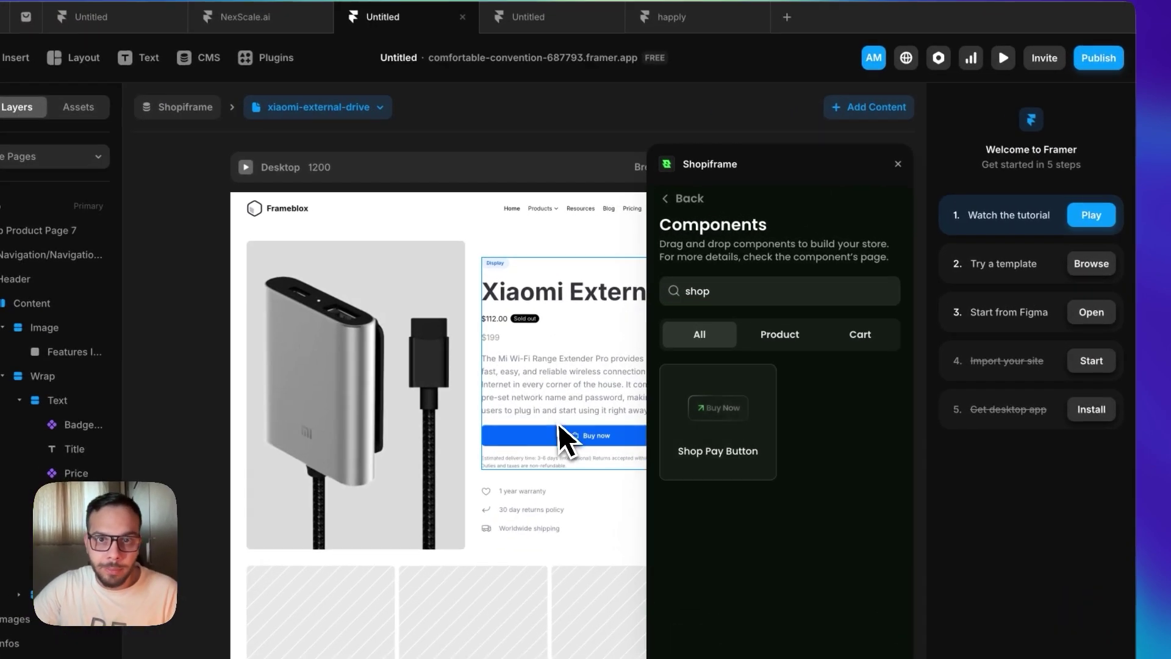
{"action": "left_click", "coordinate": [703, 390]}
{"action": "left_click_drag", "start_coordinate": [782, 302], "coordinate": [580, 471]}
{"action": "left_click", "coordinate": [898, 164]}
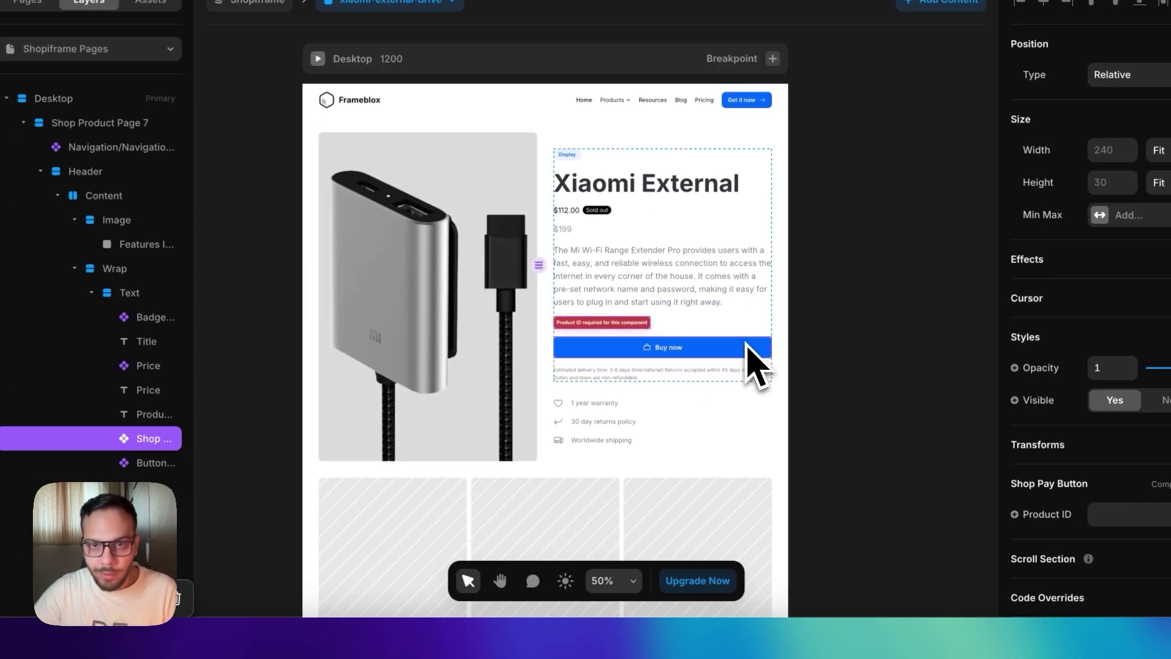
- Delete the original Buy now button beneath the Shop Pay Button component, keeping the Shop Pay Button in place
{"action": "key", "text": "BackSpace"}
{"action": "key", "text": "super+z"}
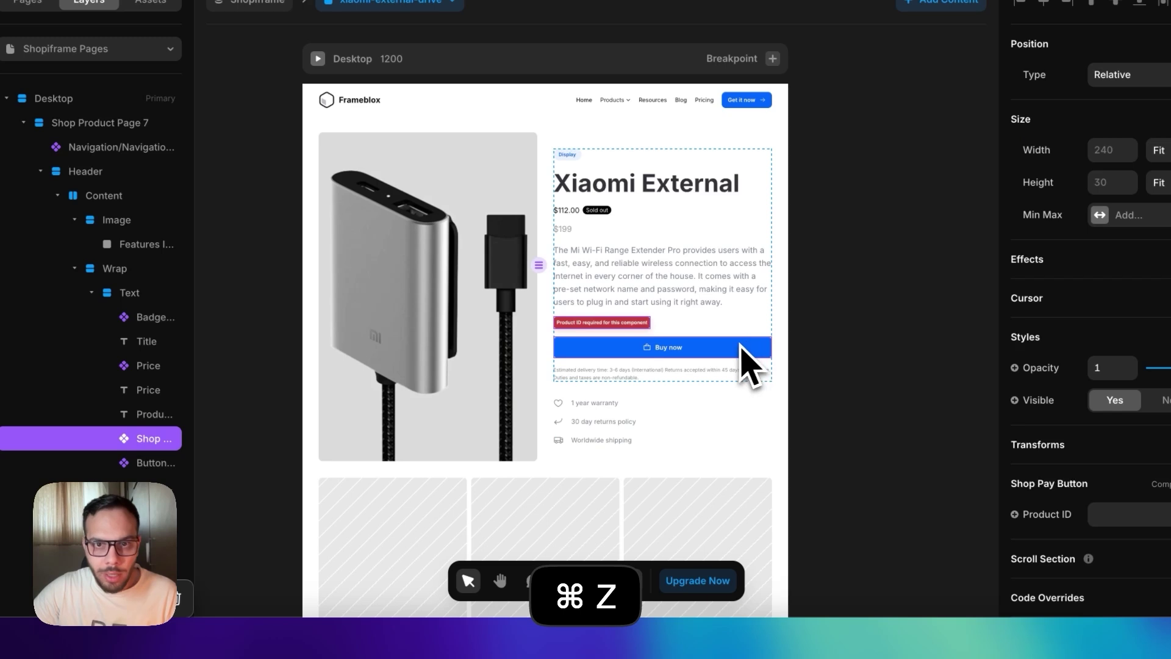
{"action": "left_click", "coordinate": [742, 346]}
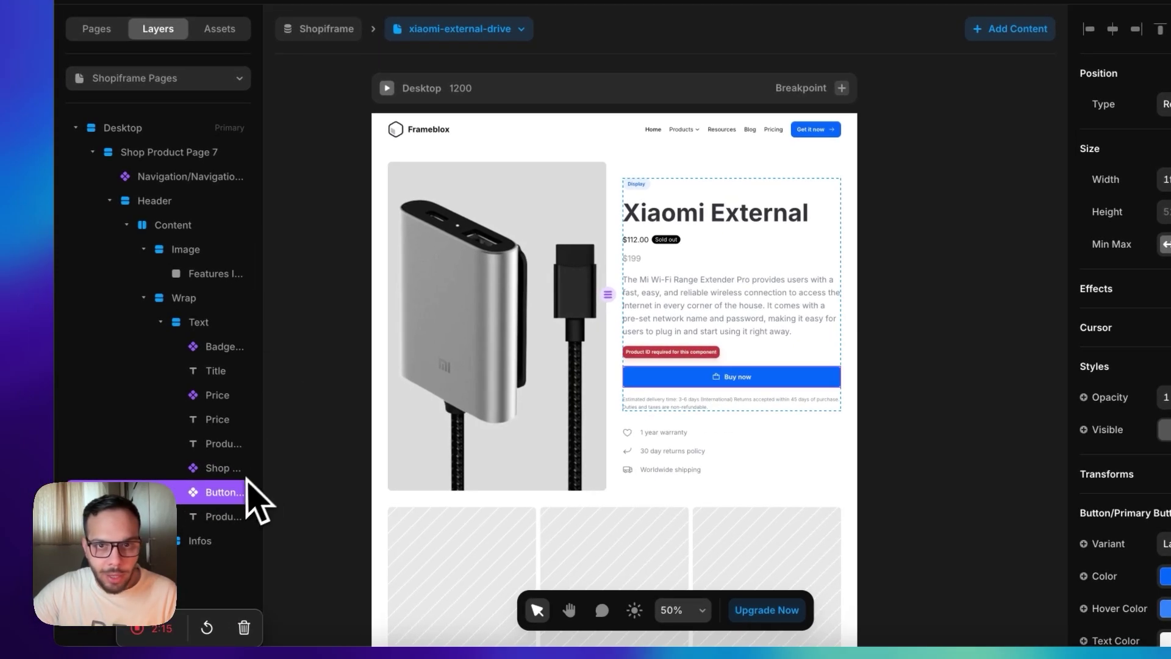
{"action": "key", "text": "BackSpace"}
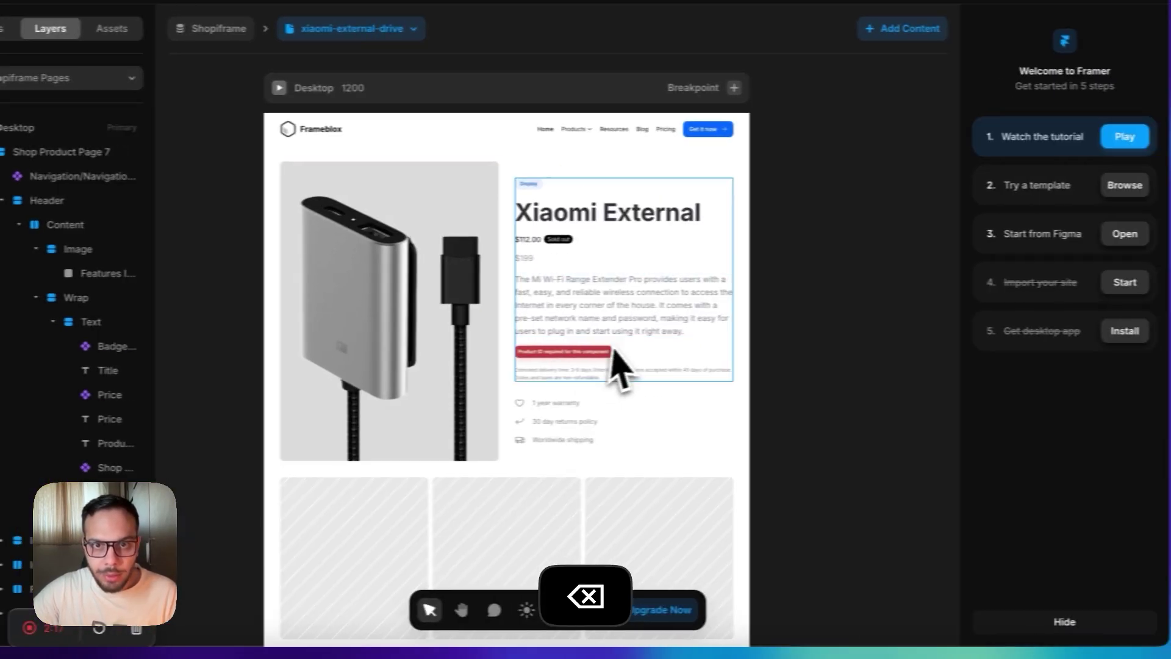
- Bind the Product ID property of the Shop Pay Button to the collection's Product ID variable
{"action": "left_click", "coordinate": [683, 352]}
{"action": "left_click", "coordinate": [981, 459]}
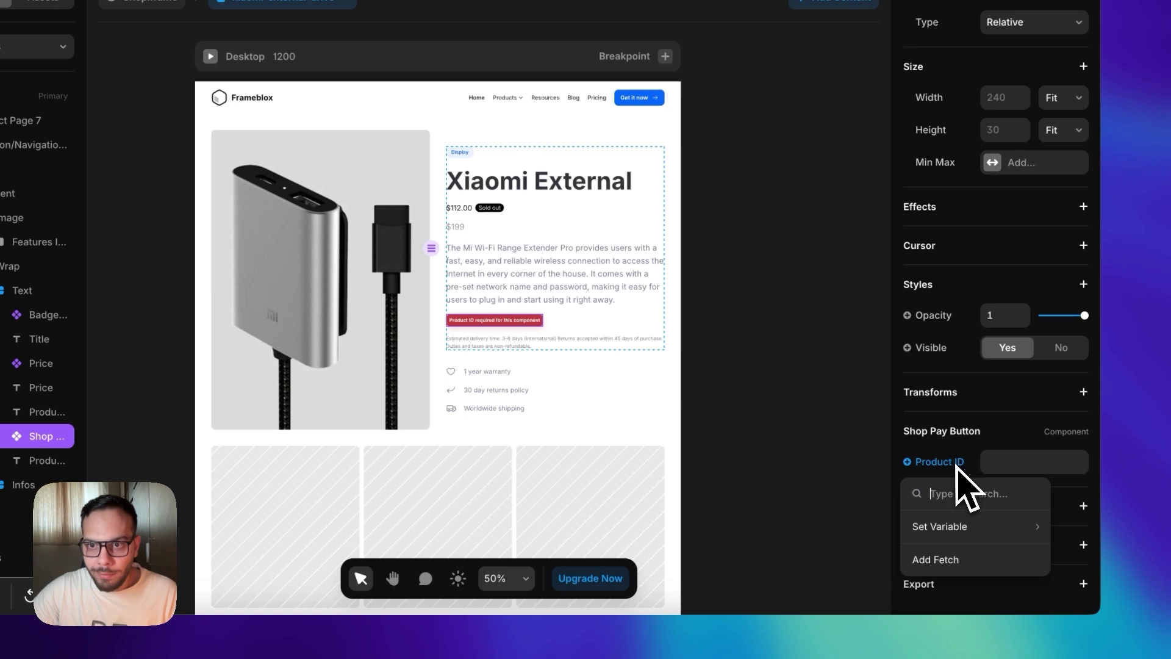
{"action": "mouse_move", "coordinate": [957, 528]}
{"action": "left_click", "coordinate": [846, 258]}
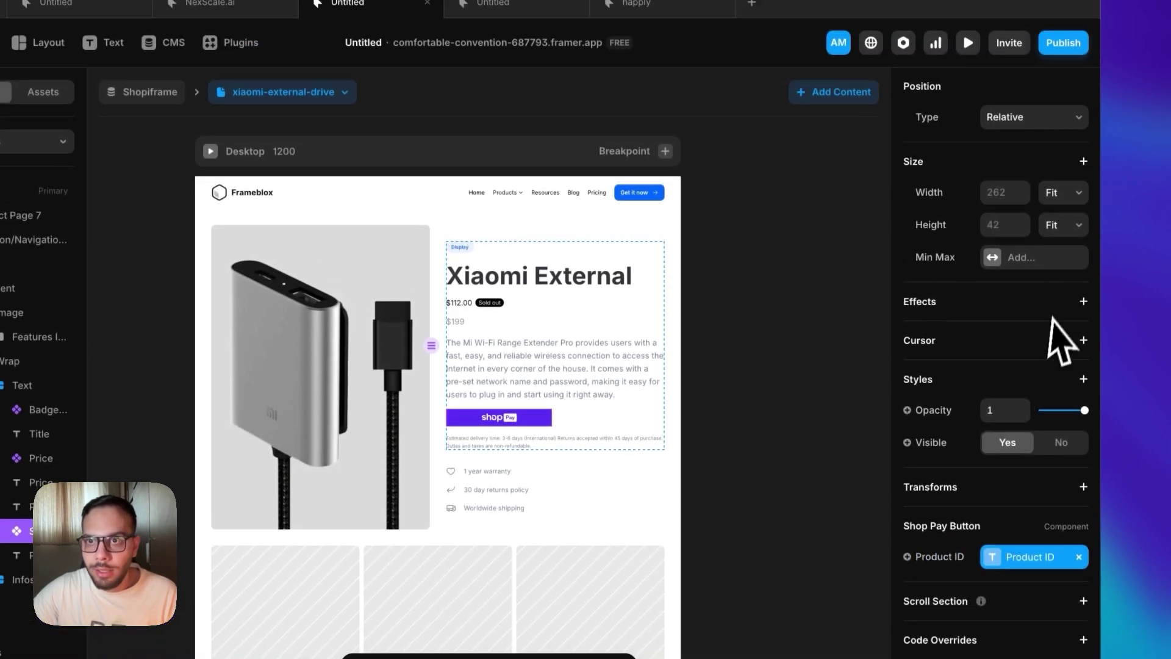
- Change the Shop Pay Button's width sizing from Fit Content so it spans the full text column
{"action": "left_click", "coordinate": [1063, 130]}
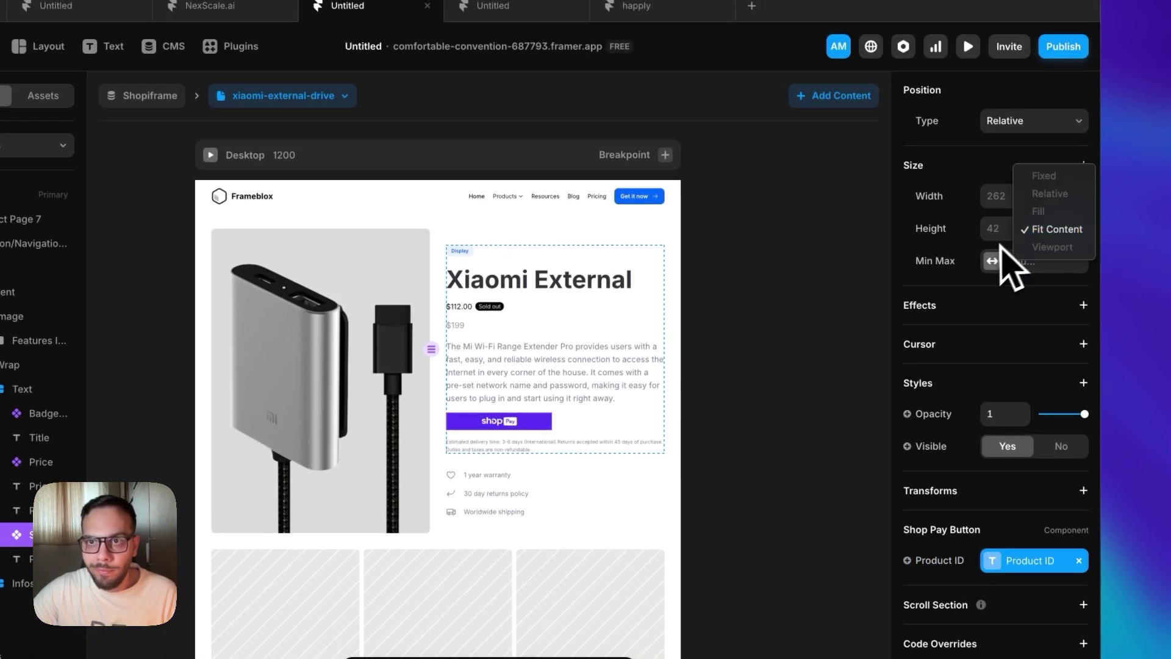
{"action": "scroll", "coordinate": [964, 286], "scroll_direction": "up", "scroll_amount": 1}
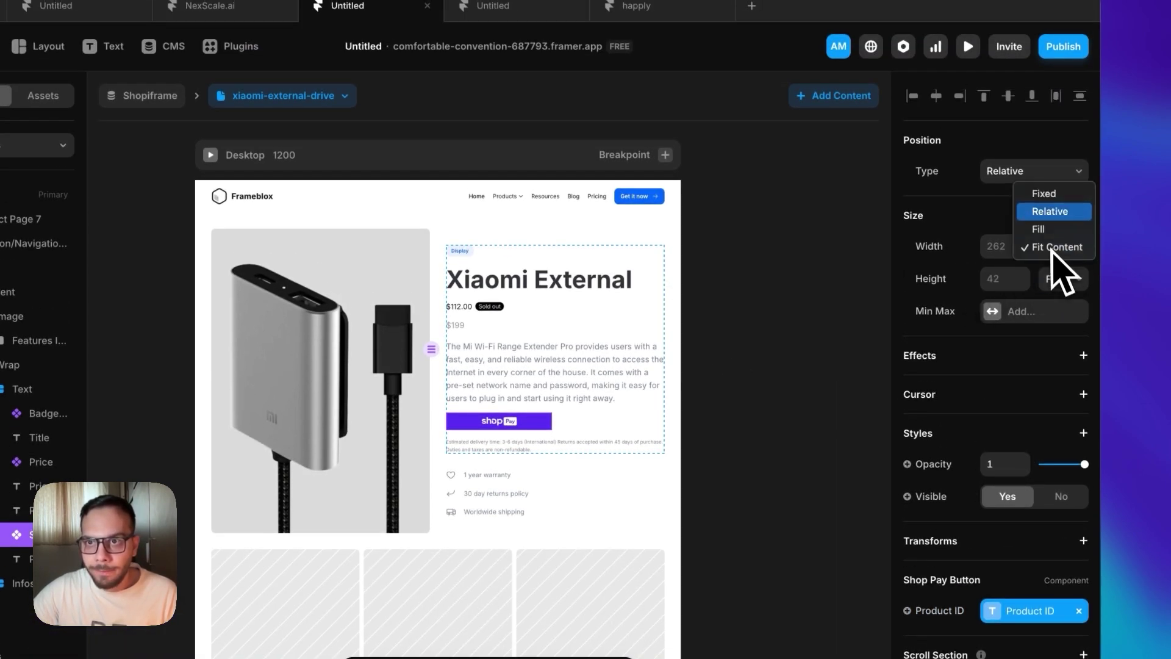
{"action": "left_click", "coordinate": [773, 371]}
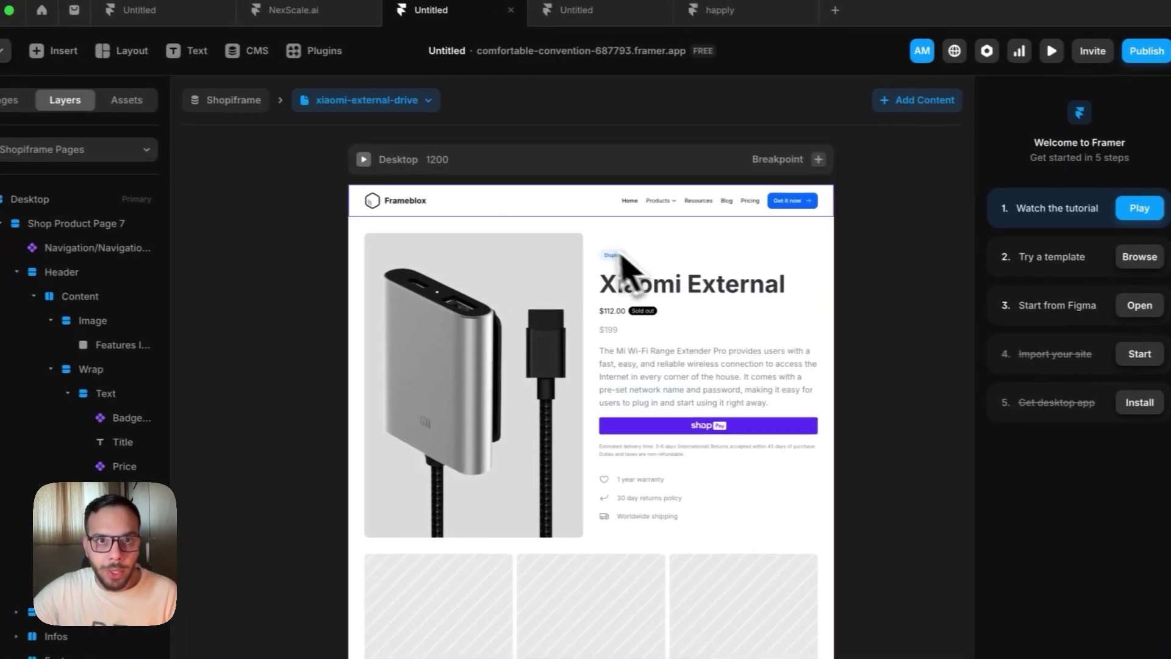
- Preview the product detail page and examine its price texts and Shop Pay button
{"action": "left_click", "coordinate": [280, 154]}
{"action": "scroll", "coordinate": [776, 445], "scroll_direction": "down", "scroll_amount": 3}
{"action": "scroll", "coordinate": [758, 444], "scroll_direction": "up", "scroll_amount": 3}
{"action": "scroll", "coordinate": [758, 442], "scroll_direction": "down", "scroll_amount": 3}
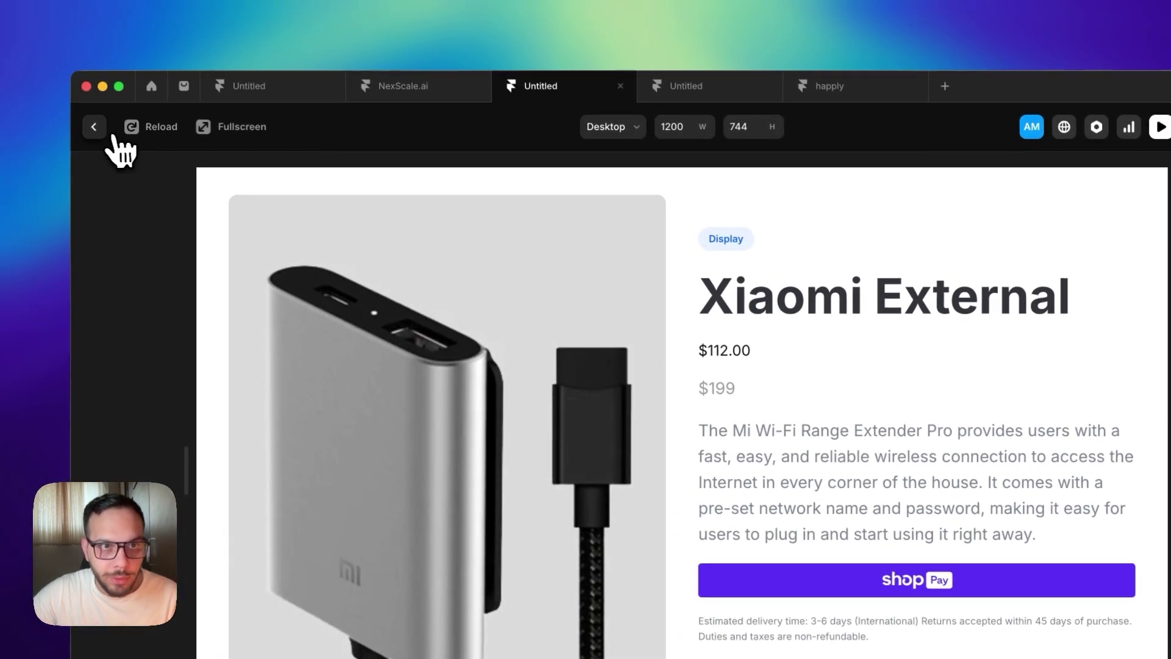
- Return to the canvas and delete the static $199 text below the Price component
{"action": "left_click", "coordinate": [71, 106]}
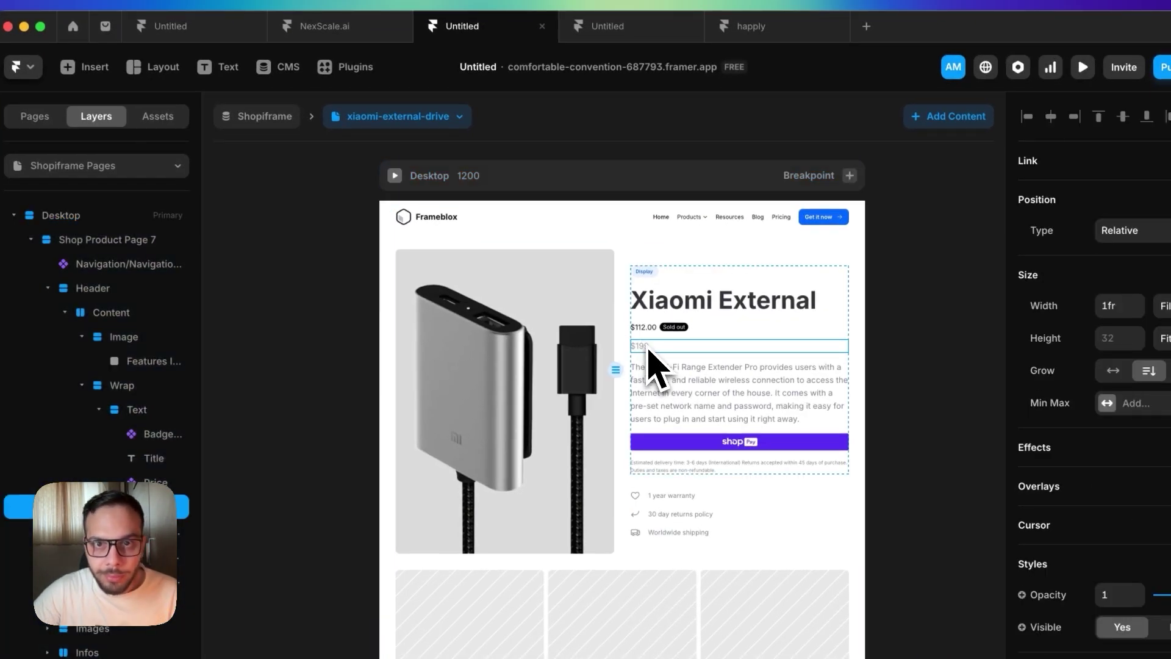
{"action": "key", "text": "BackSpace"}
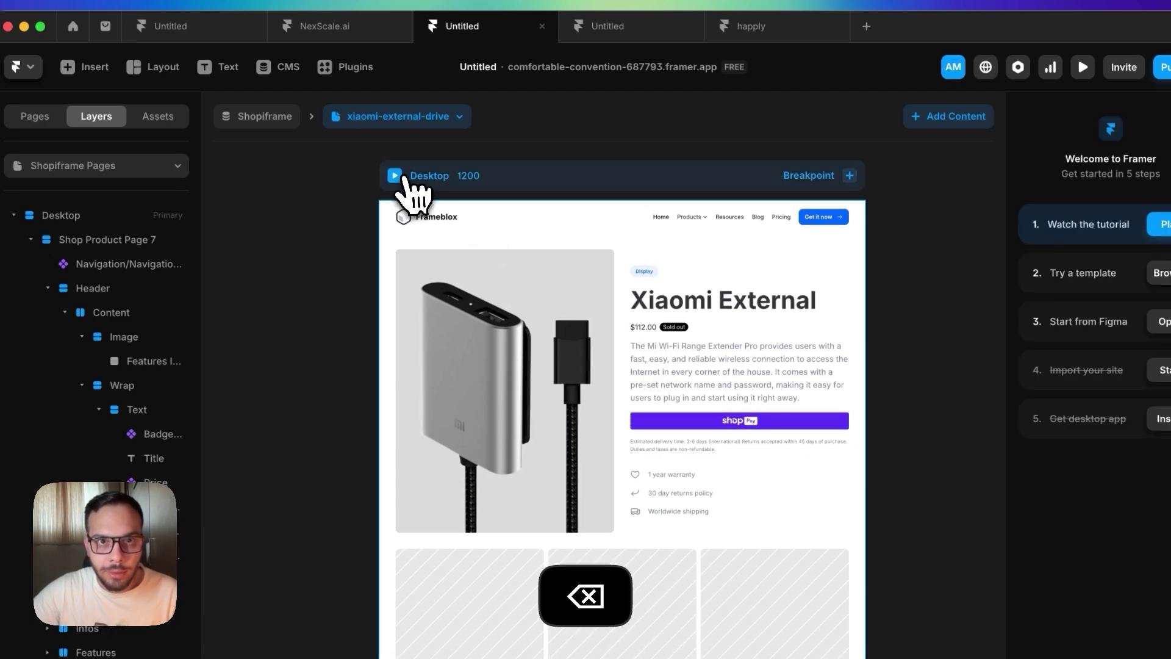
- Preview the detail page, test the Shop Pay button by opening the Shopify checkout, examine the order, and return to the canvas
{"action": "left_click", "coordinate": [395, 176]}
{"action": "scroll", "coordinate": [756, 482], "scroll_direction": "down", "scroll_amount": 2}
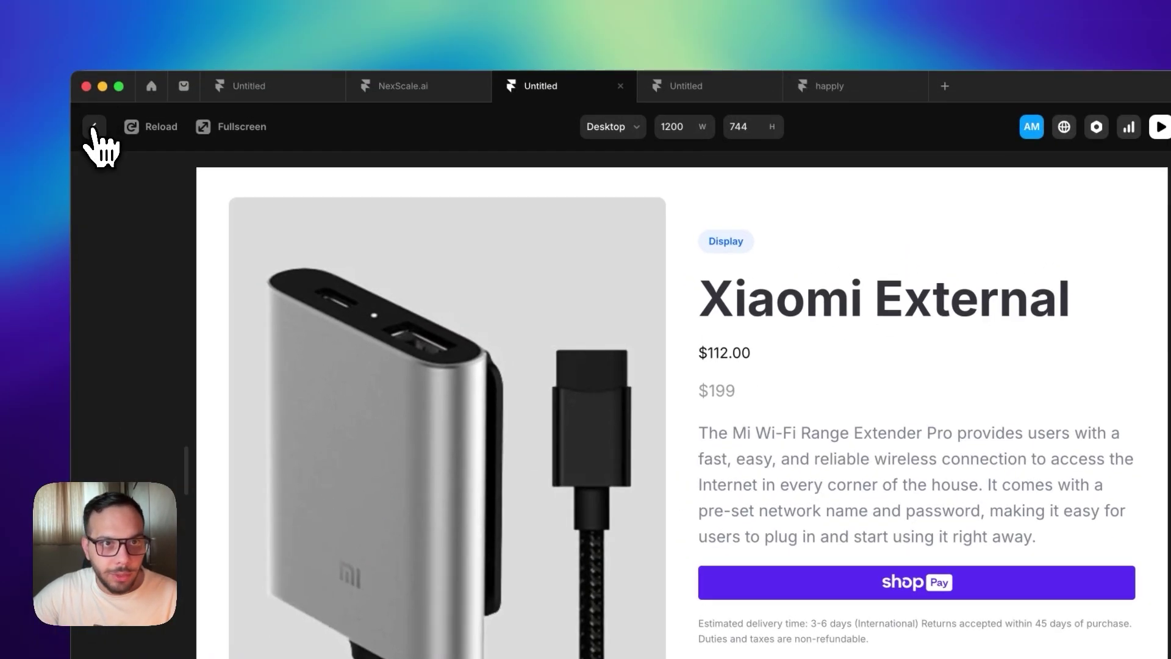
{"action": "left_click", "coordinate": [80, 22]}
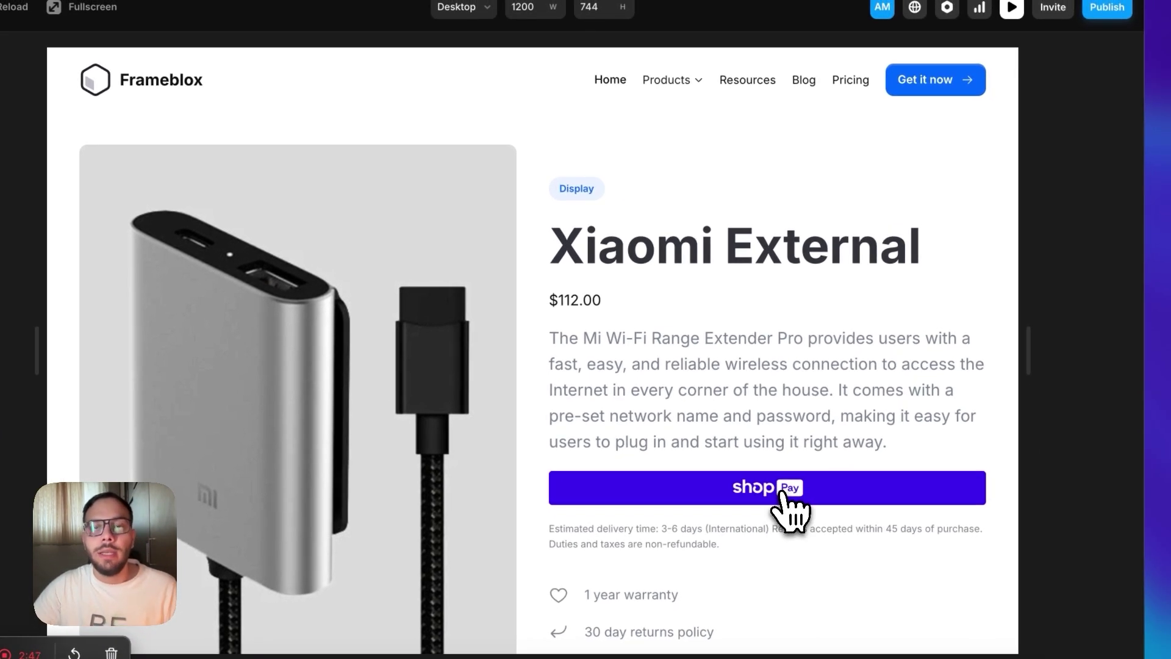
{"action": "left_click", "coordinate": [783, 494]}
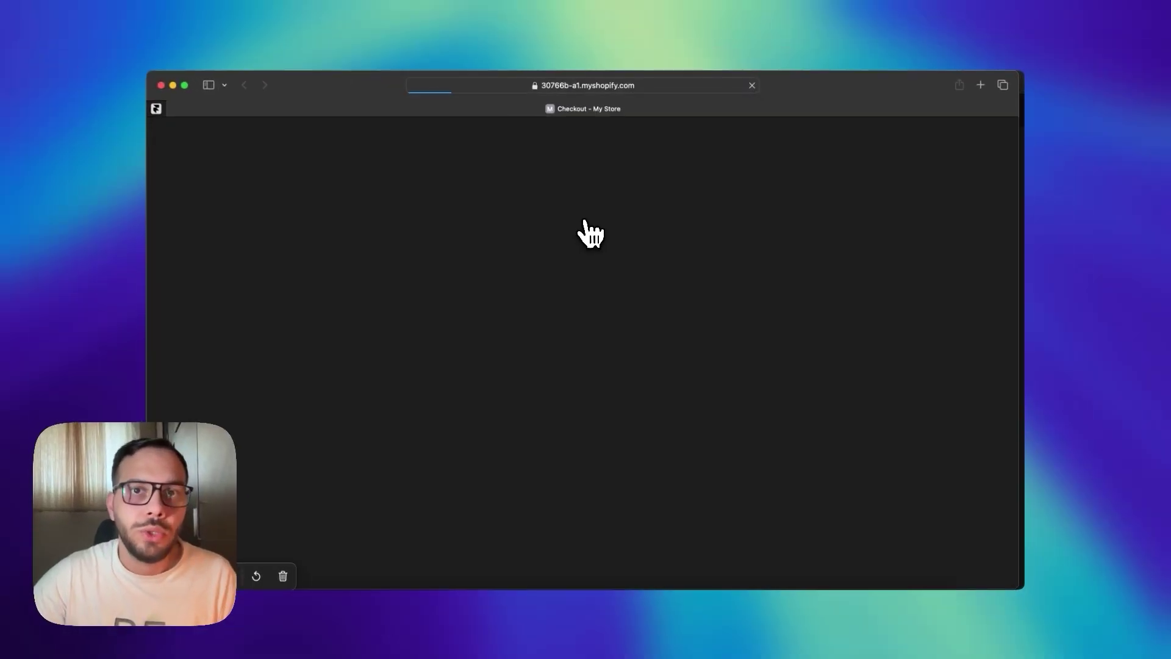
{"action": "scroll", "coordinate": [734, 319], "scroll_direction": "down", "scroll_amount": 5}
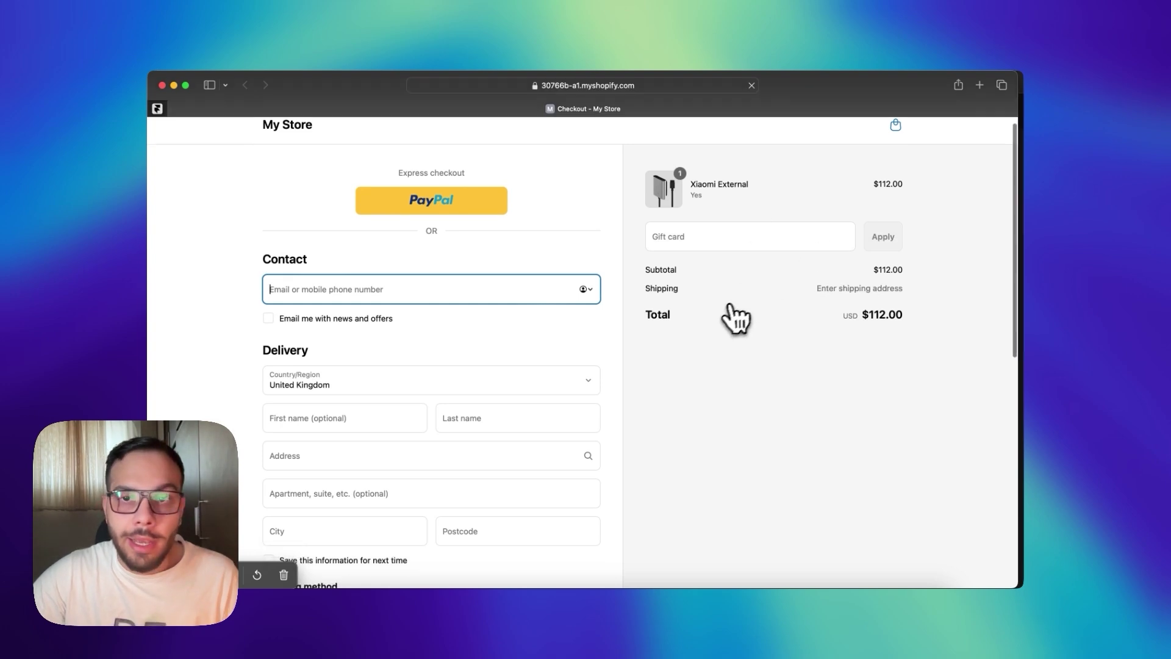
{"action": "scroll", "coordinate": [708, 329], "scroll_direction": "up", "scroll_amount": 5}
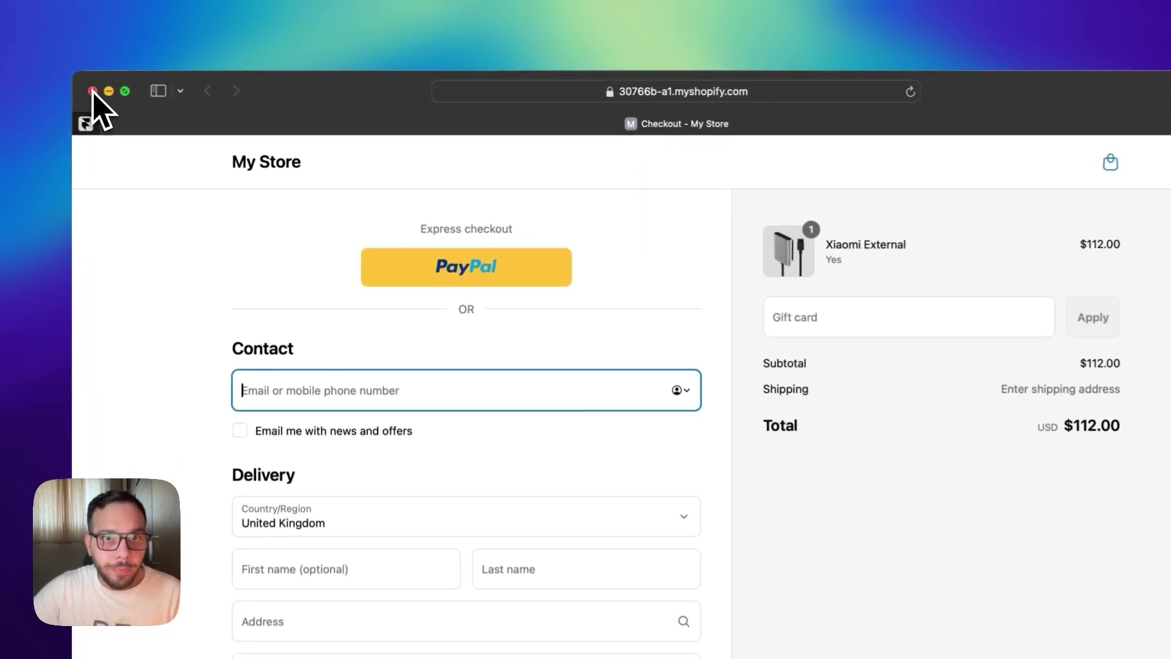
{"action": "left_click", "coordinate": [161, 84]}
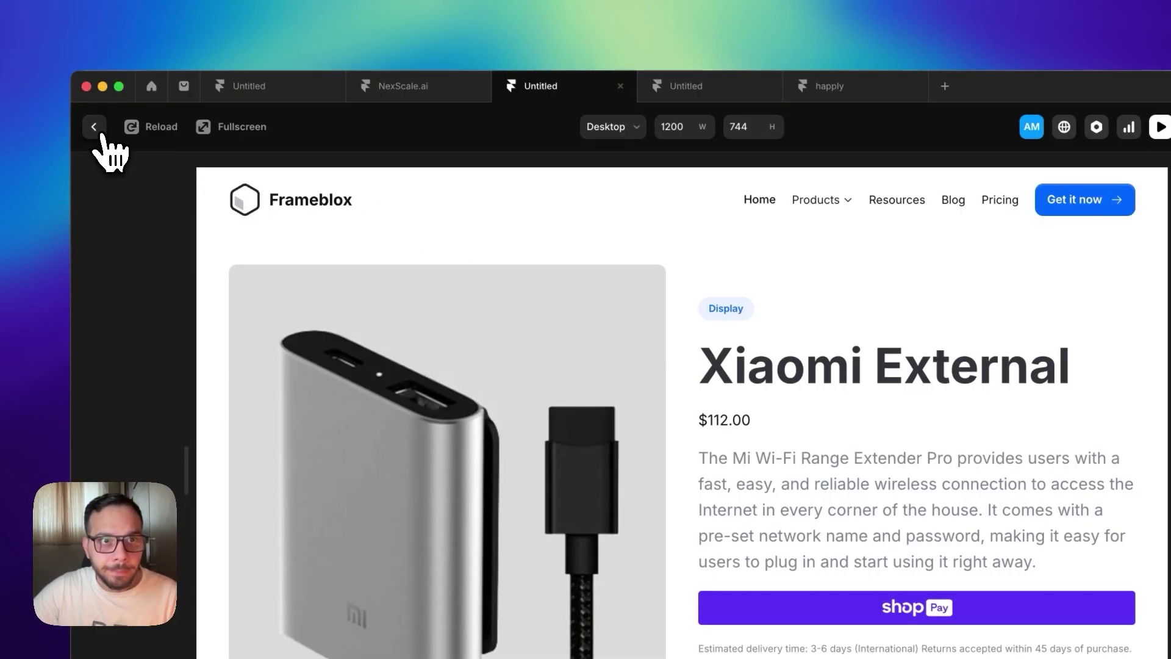
{"action": "left_click", "coordinate": [94, 126]}
- Fill the More images placeholders below the product header with phone photos from Unsplash
{"action": "scroll", "coordinate": [814, 476], "scroll_direction": "down", "scroll_amount": 2}
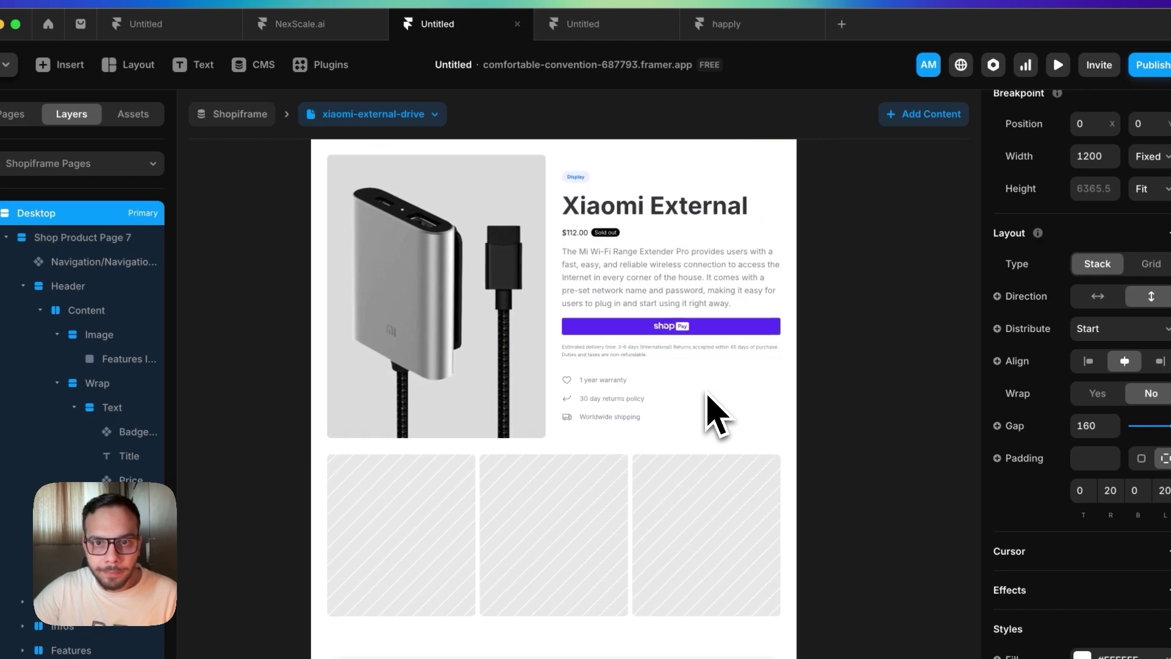
{"action": "scroll", "coordinate": [708, 397], "scroll_direction": "down", "scroll_amount": 5}
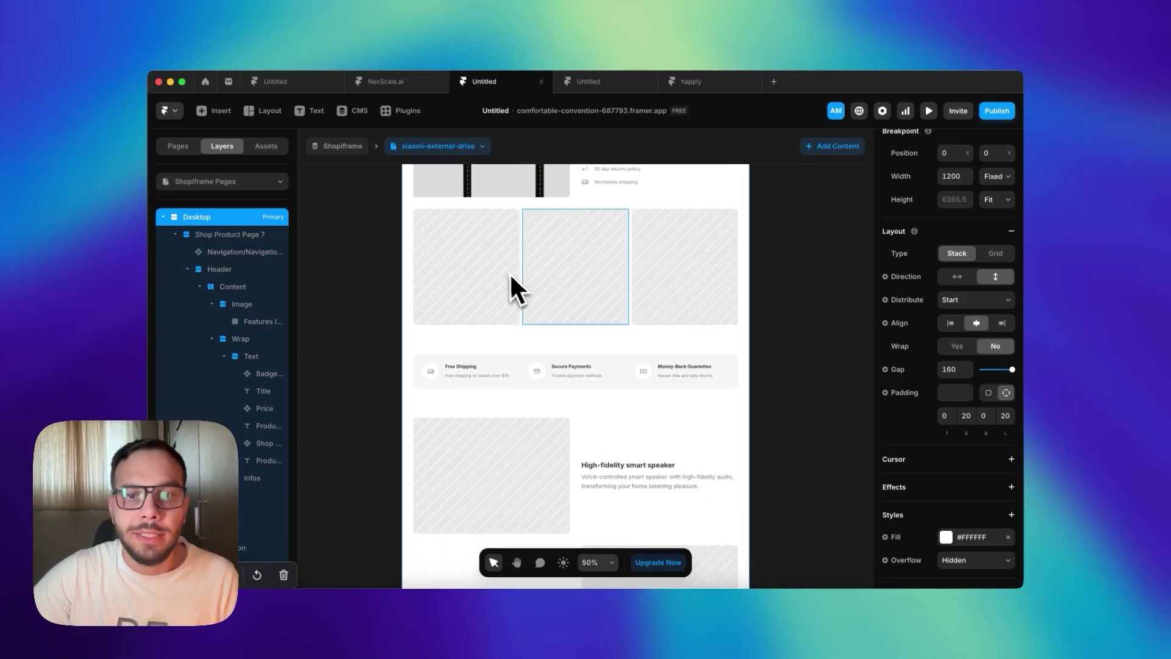
{"action": "scroll", "coordinate": [540, 299], "scroll_direction": "down", "scroll_amount": 8}
{"action": "scroll", "coordinate": [540, 298], "scroll_direction": "down", "scroll_amount": 6}
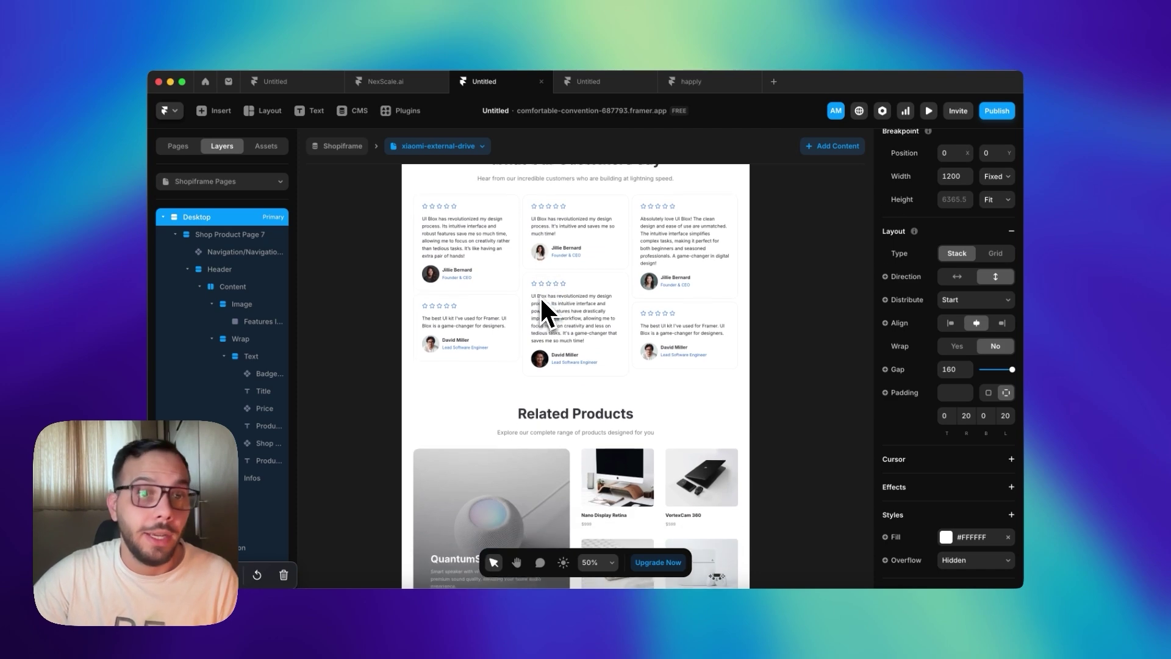
{"action": "scroll", "coordinate": [541, 299], "scroll_direction": "up", "scroll_amount": 12}
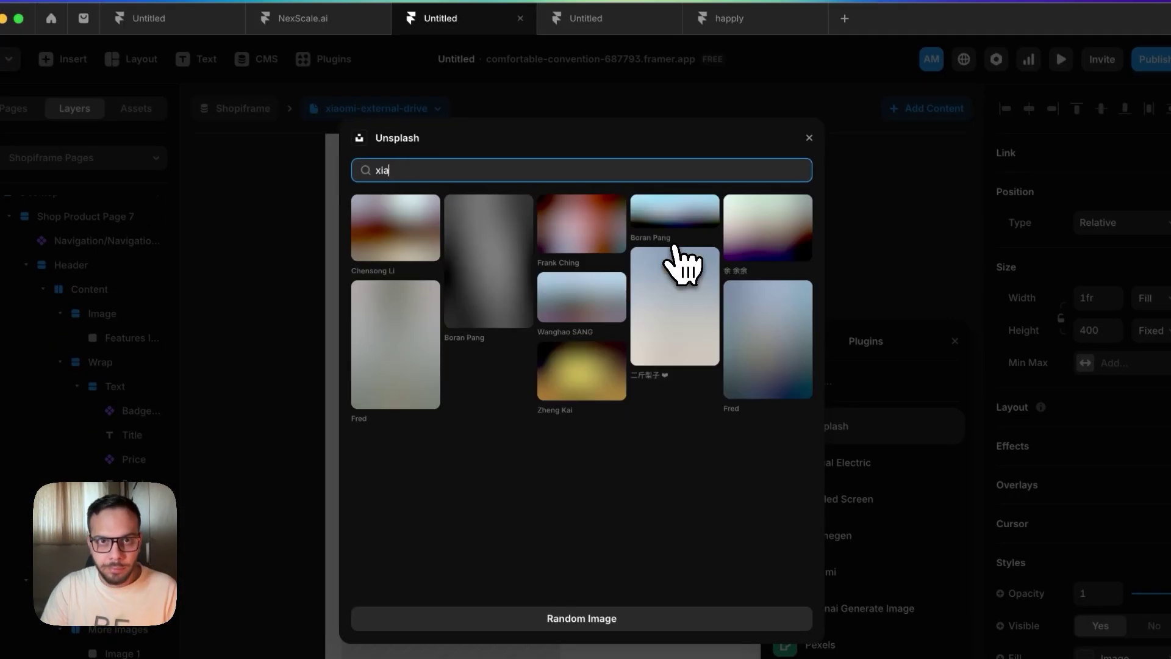
{"action": "left_click", "coordinate": [674, 262]}
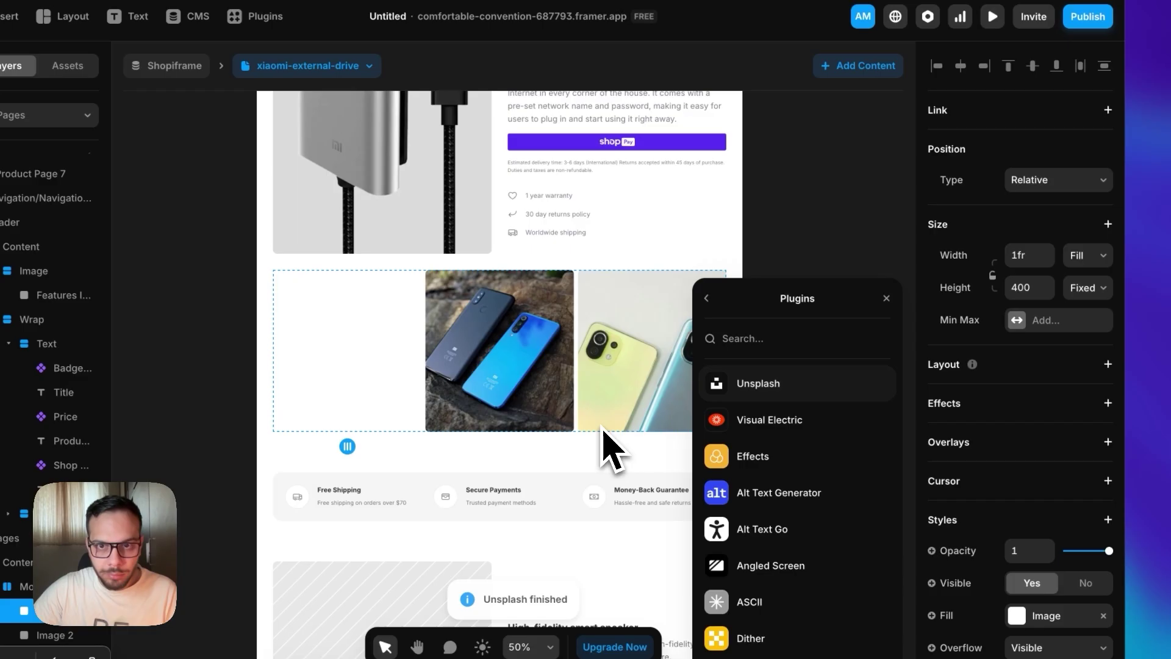
- Set the Collection filter of the featured Related Products item to the Equals condition
{"action": "scroll", "coordinate": [627, 275], "scroll_direction": "down", "scroll_amount": 5}
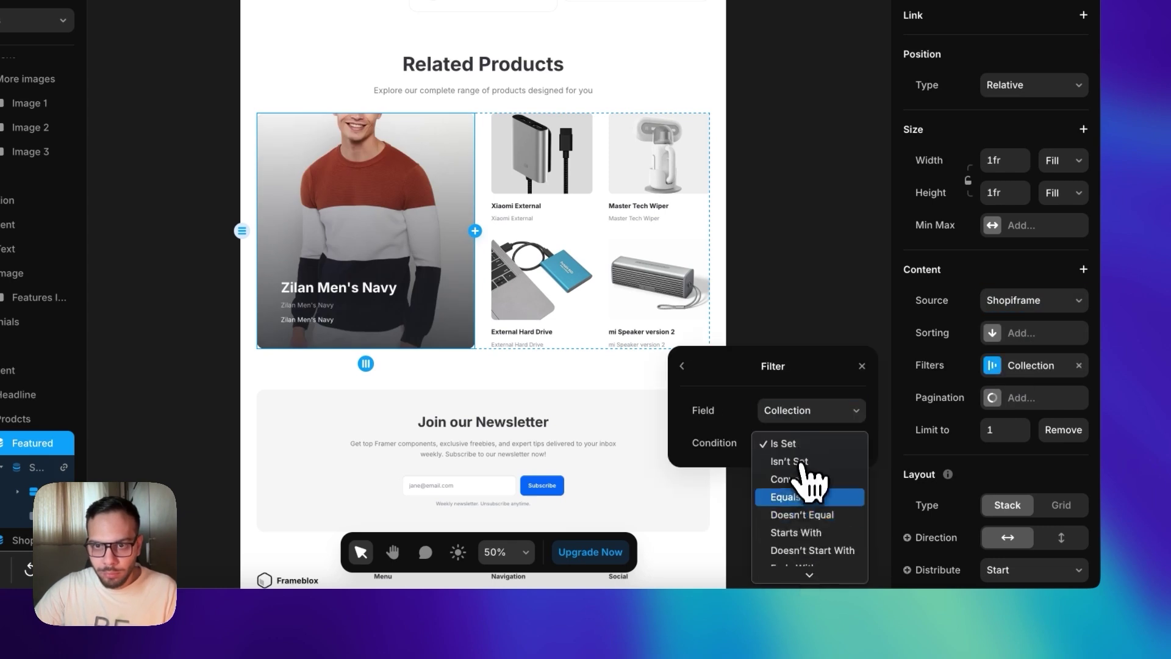
{"action": "left_click", "coordinate": [799, 496]}
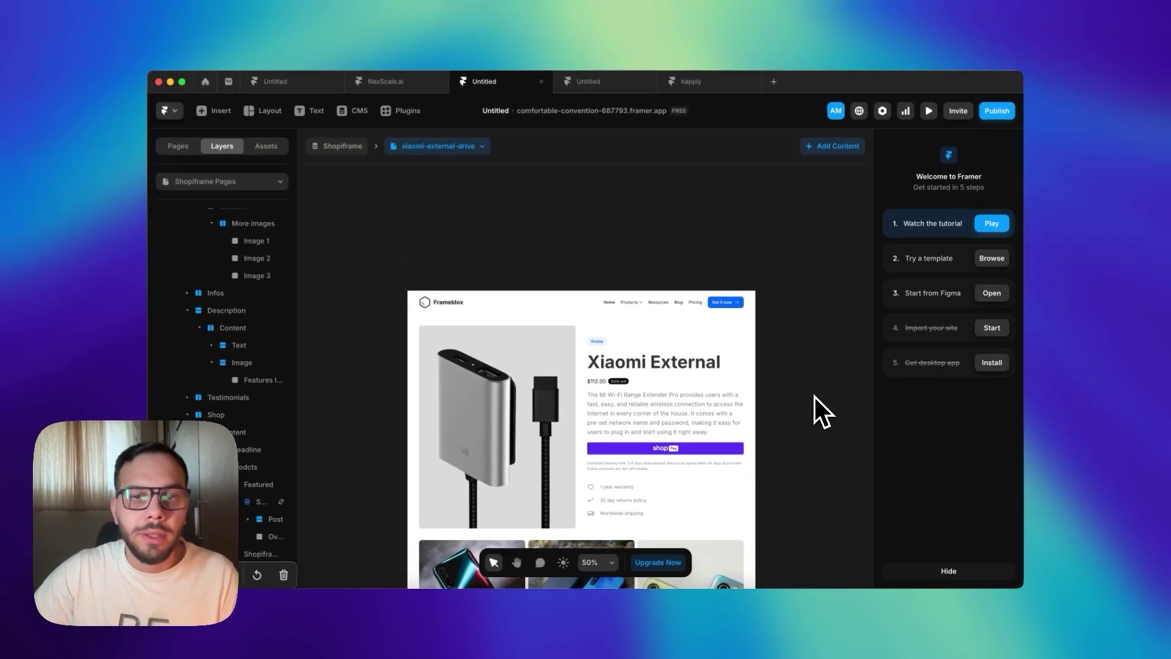
- Review the detail page's sections on the canvas, preview the page and test opening the product's Shopify checkout
{"action": "scroll", "coordinate": [820, 412], "scroll_direction": "down", "scroll_amount": 10}
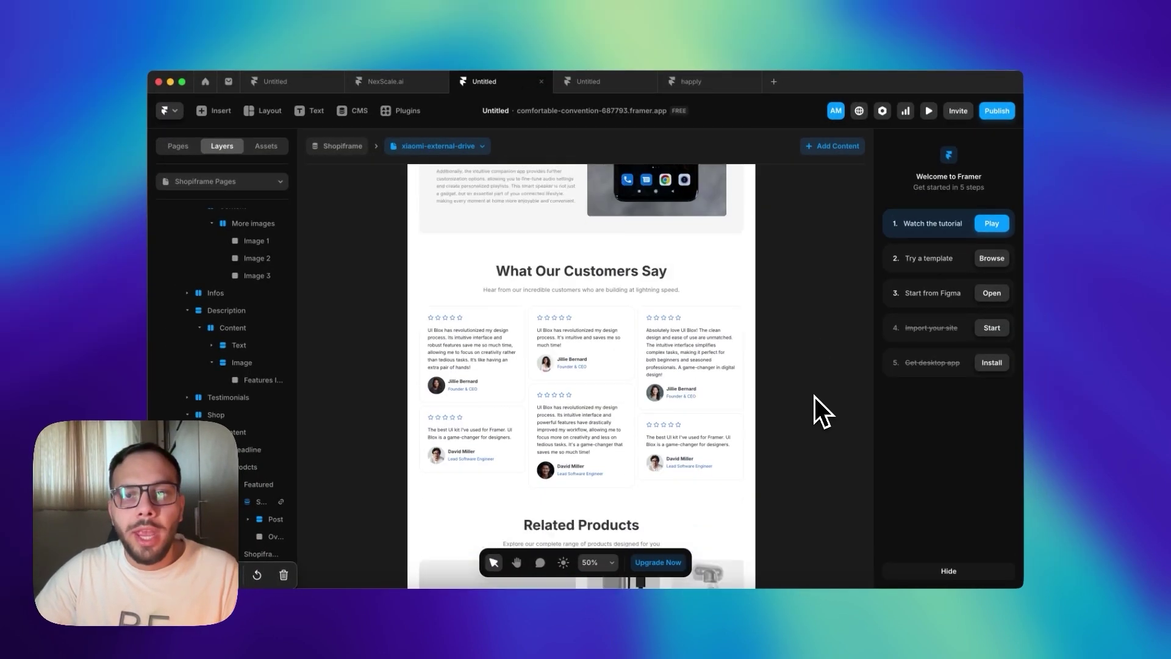
{"action": "scroll", "coordinate": [814, 397], "scroll_direction": "down", "scroll_amount": 10}
{"action": "scroll", "coordinate": [814, 397], "scroll_direction": "up", "scroll_amount": 10}
{"action": "scroll", "coordinate": [814, 397], "scroll_direction": "up", "scroll_amount": 10}
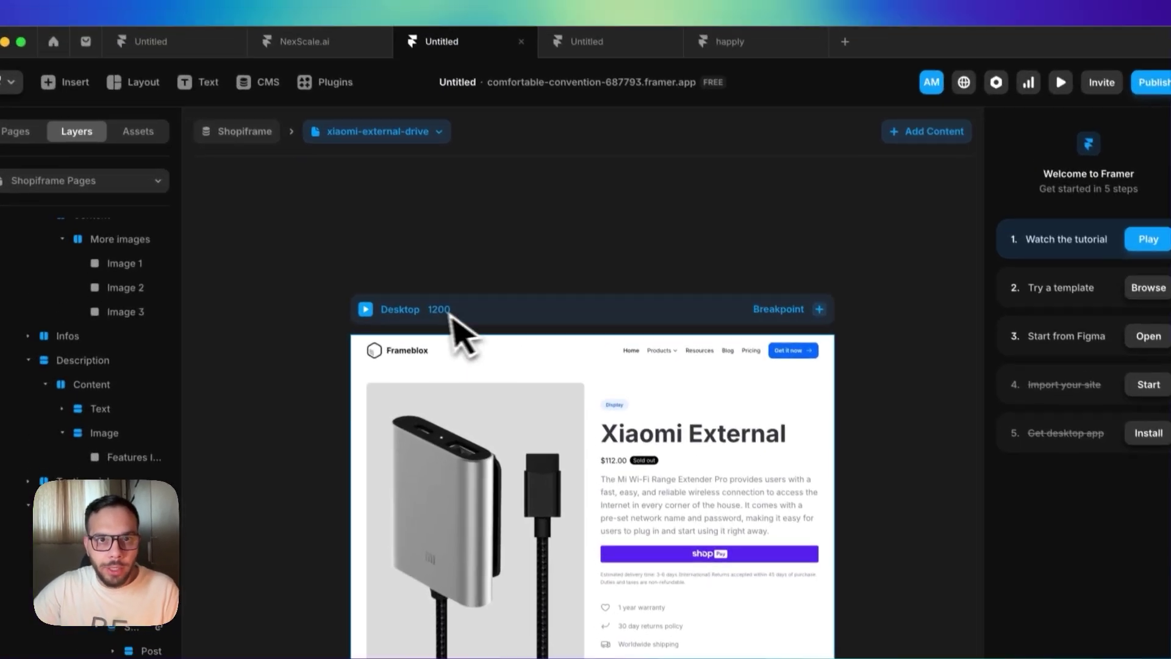
{"action": "left_click", "coordinate": [364, 303]}
{"action": "scroll", "coordinate": [740, 397], "scroll_direction": "down", "scroll_amount": 5}
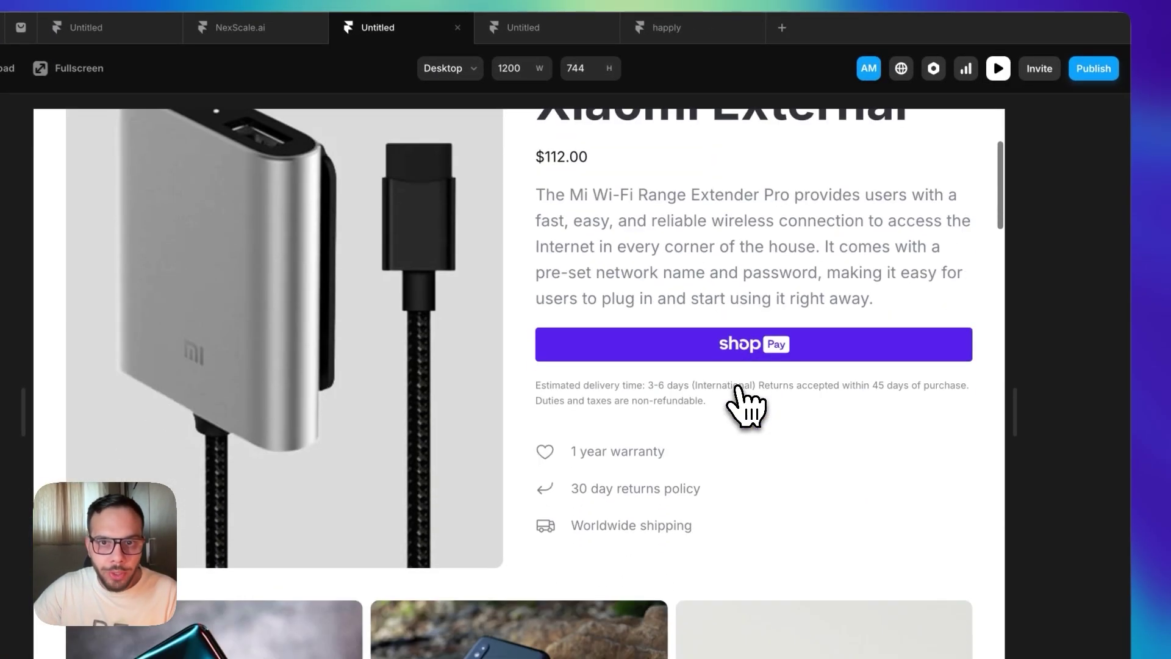
{"action": "scroll", "coordinate": [739, 395], "scroll_direction": "up", "scroll_amount": 3}
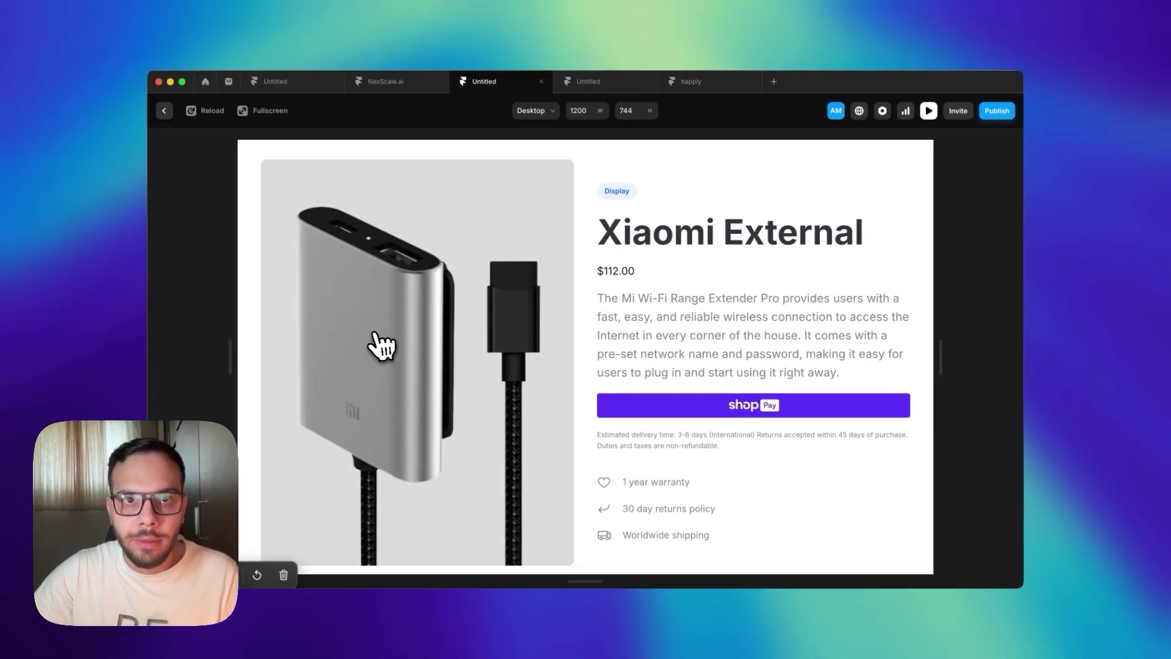
{"action": "left_click", "coordinate": [381, 346]}
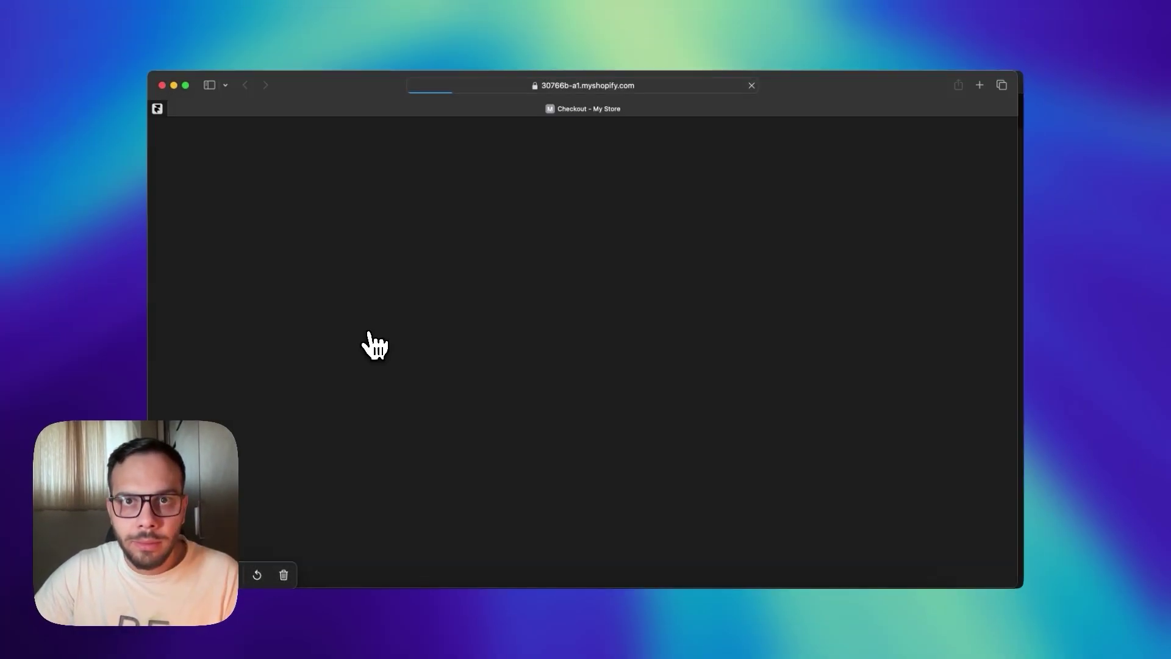